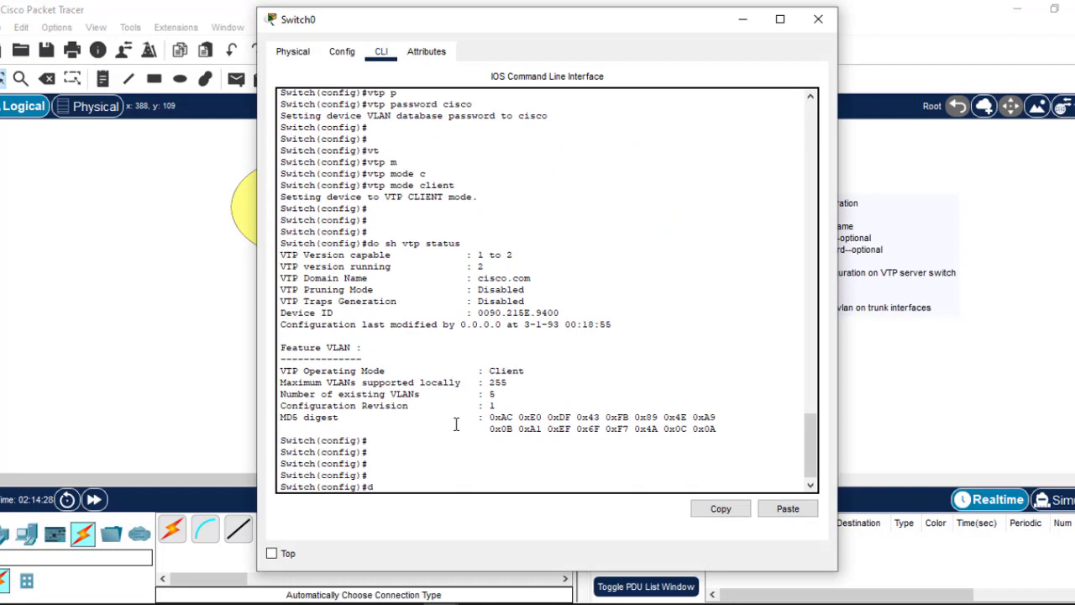
- Display the VLAN table on Switch0 with do sh vlan, highlight the default VLAN entries, and minimize the switch window
text(lan)
key(Return)
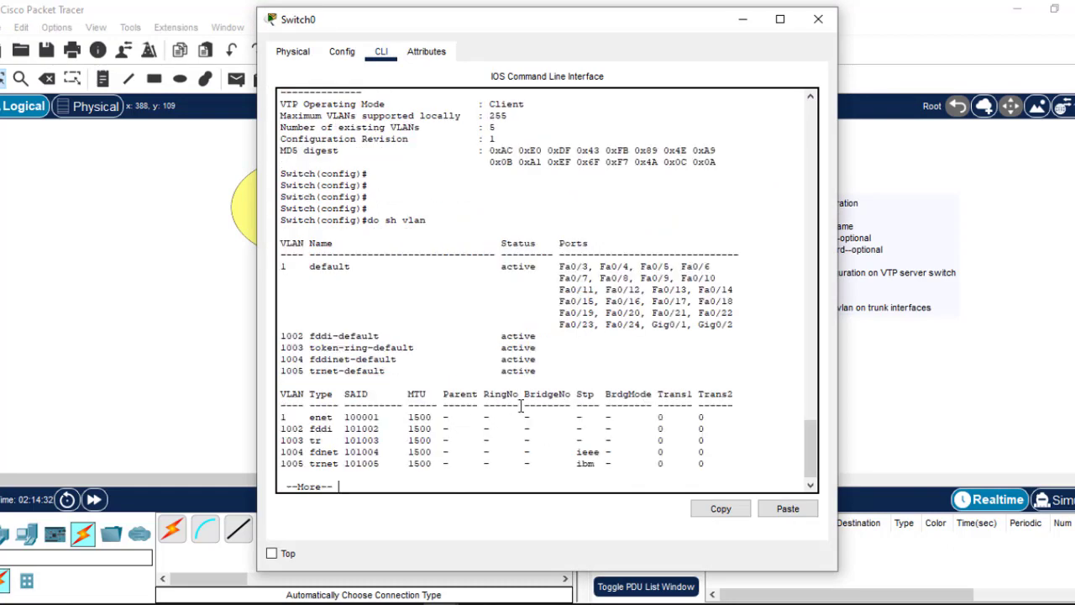
key(space)
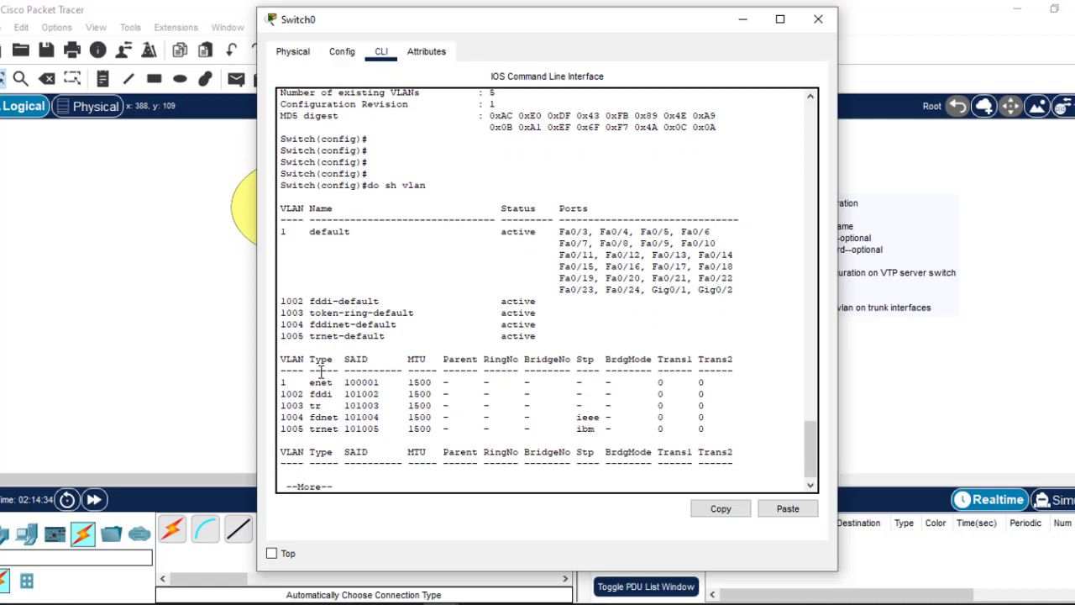
drag(287, 225, 281, 230)
drag(287, 301, 299, 344)
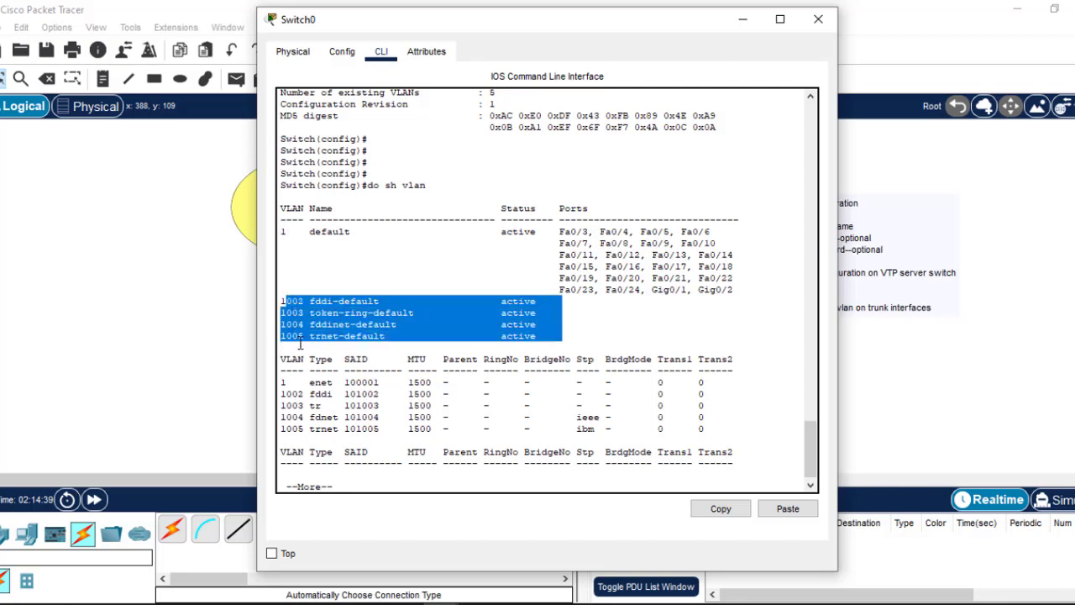
click(742, 19)
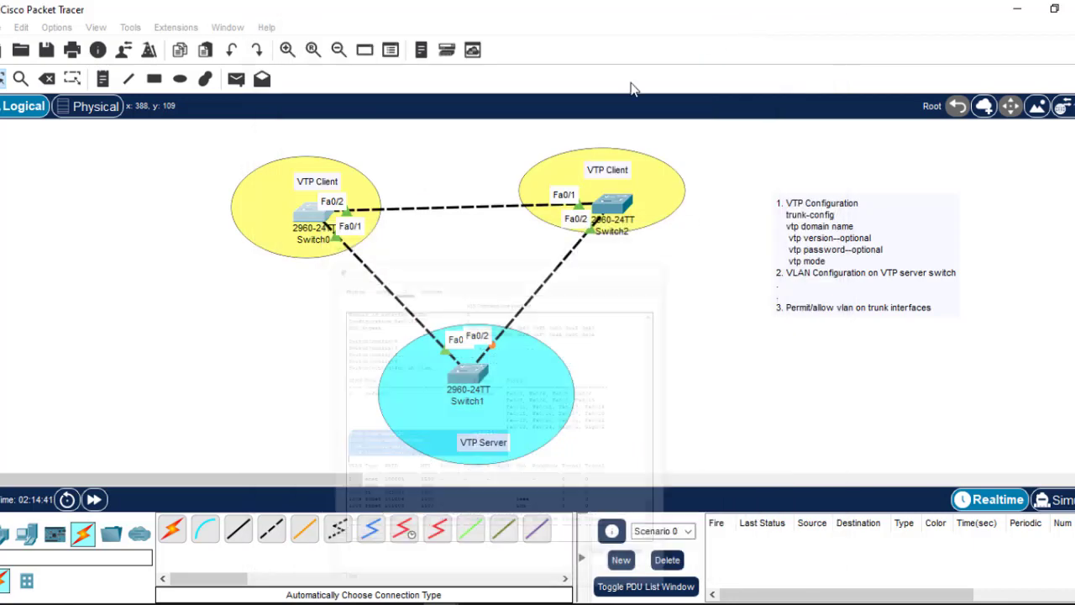
- Display the VLAN table on Switch2 with sh vlan, highlight the default VLAN entries, and minimize the switch window
click(617, 205)
key(Return)
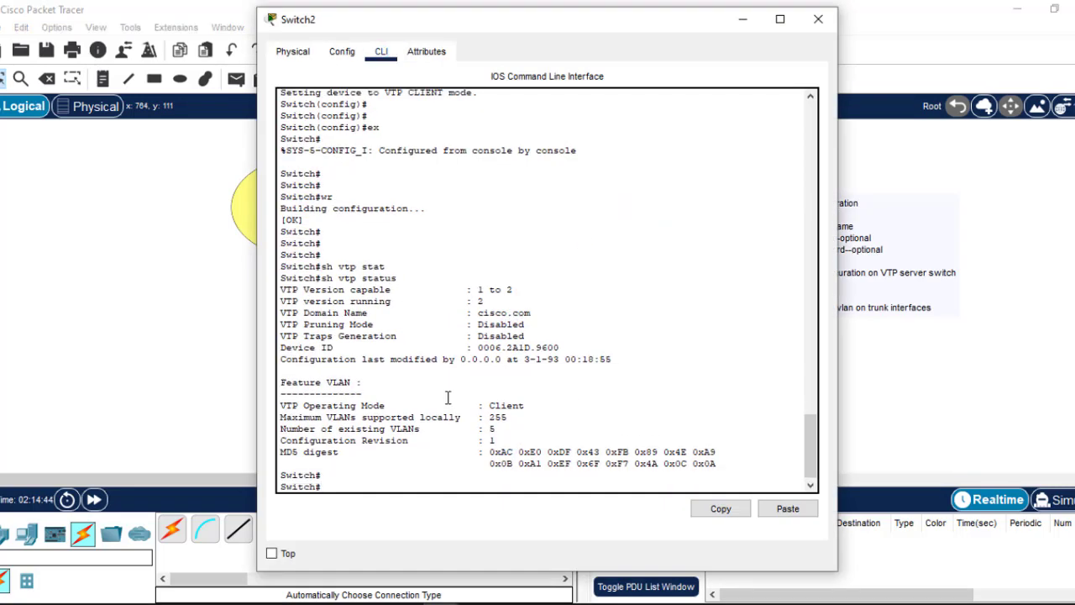
key(Return)
key(Return)
text(sh vlan)
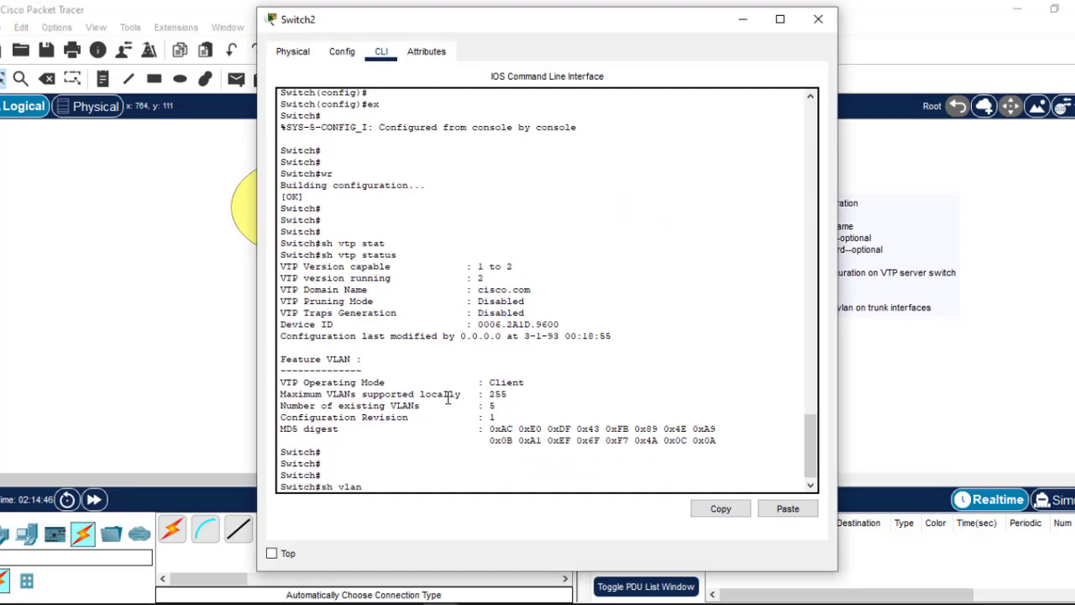
key(Return)
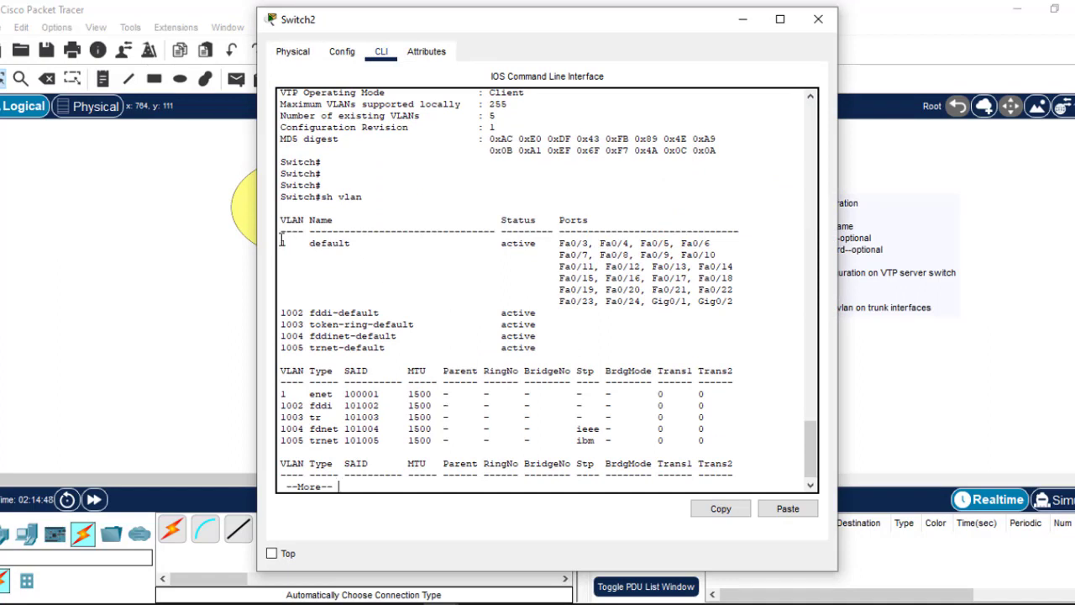
double_click(283, 243)
drag(280, 311, 306, 351)
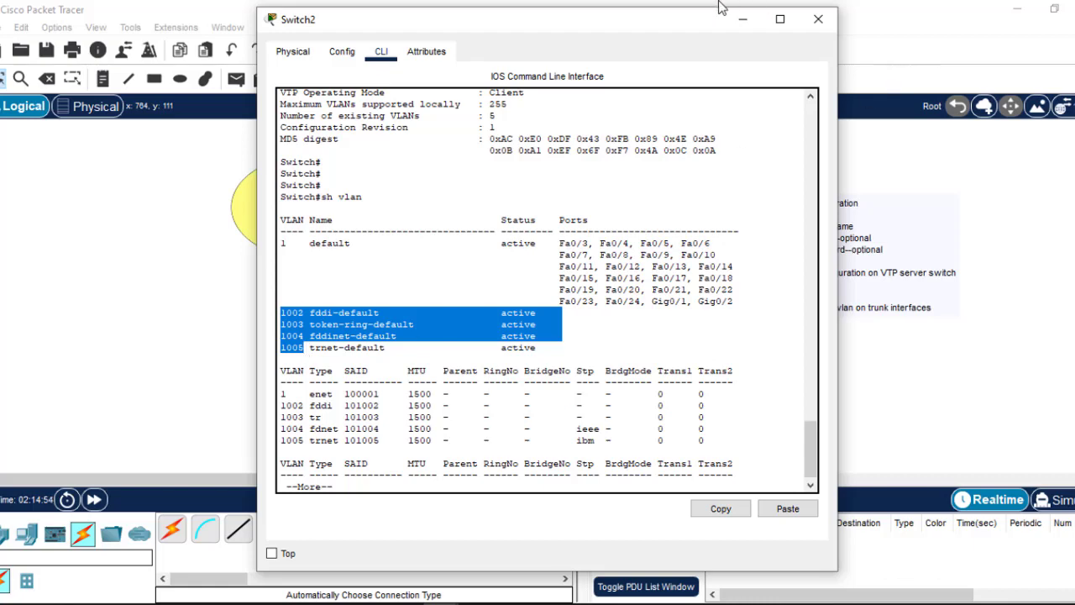
click(743, 19)
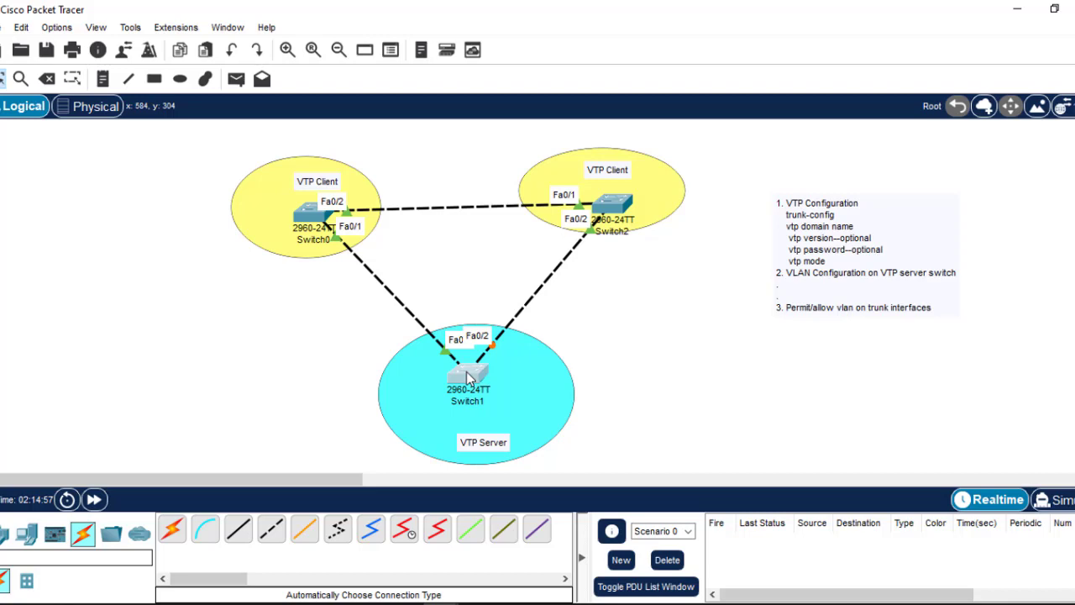
- Display the VLAN table on the VTP server, Switch1, with do sh vlan and close its window
click(494, 396)
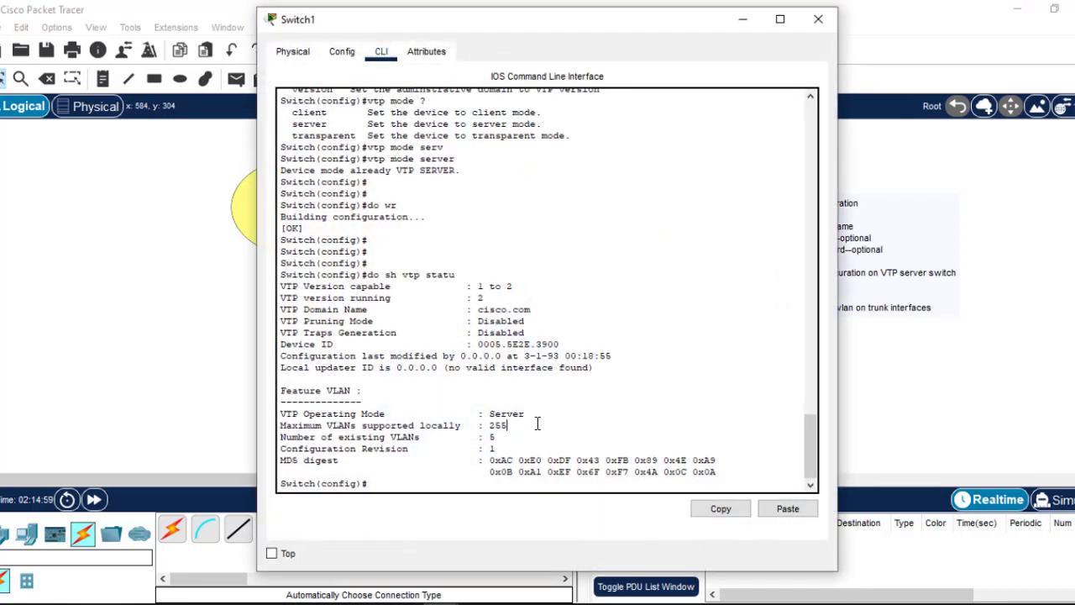
key(Return)
key(Return)
key(Return)
text(do sh vlan)
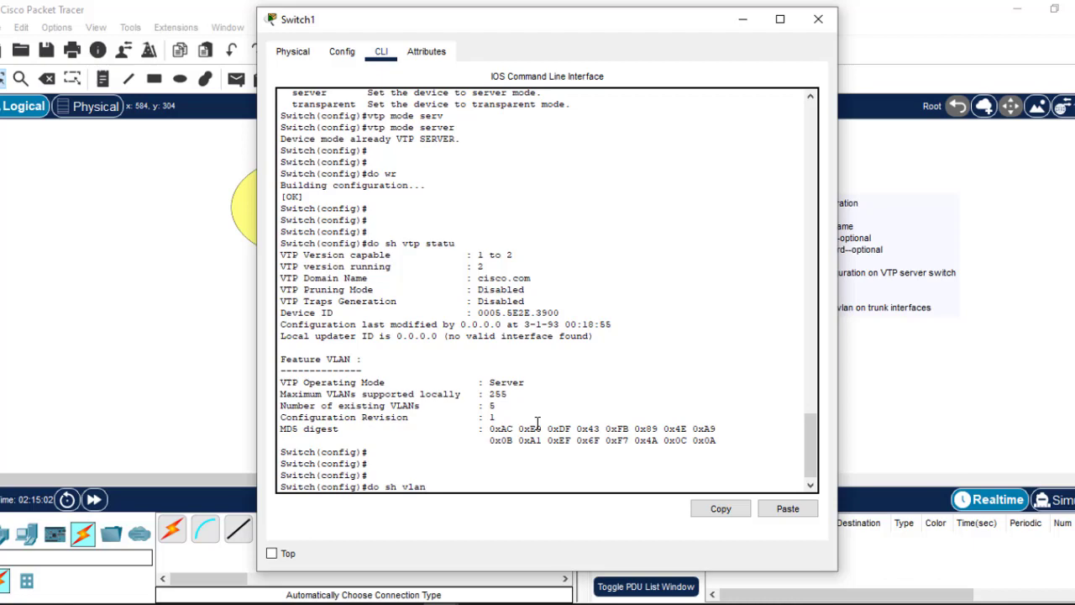
key(Return)
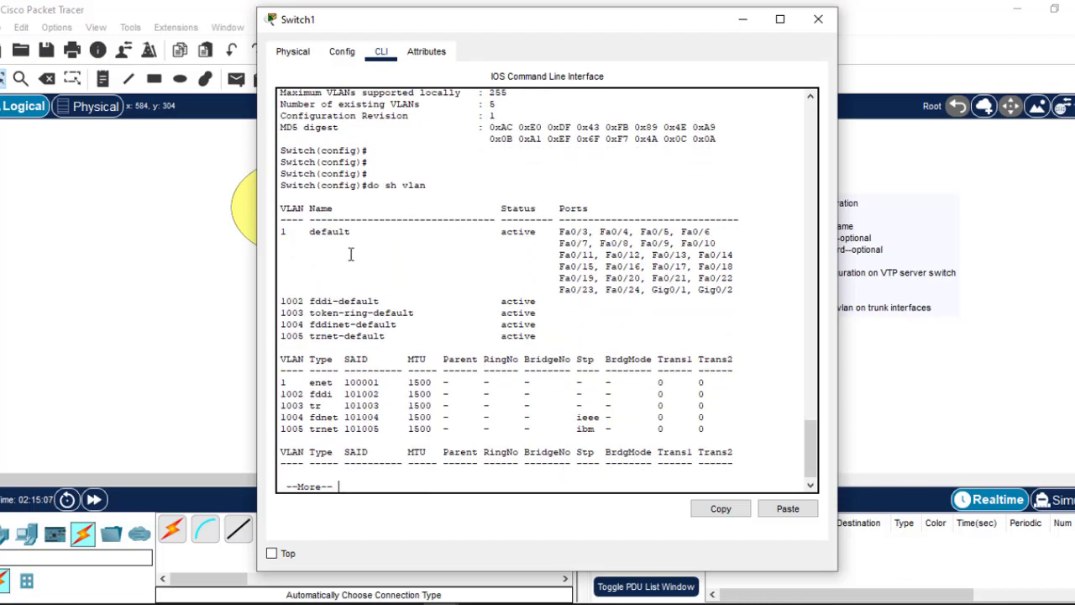
click(817, 19)
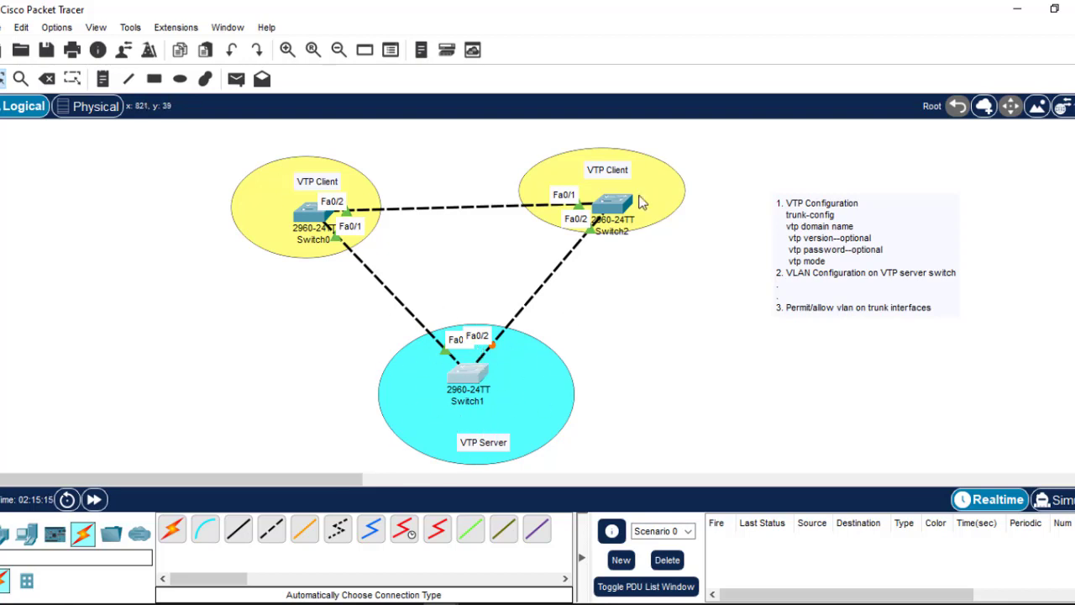
- Return to the global configuration prompt on Switch1 and create VLAN 10 with the name IT
click(475, 373)
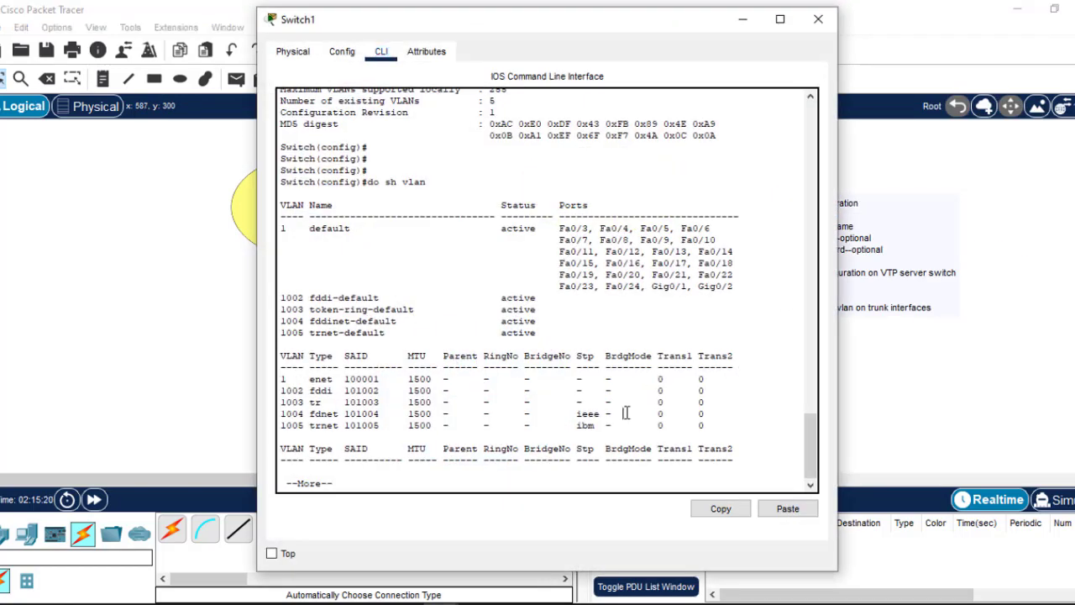
key(Return)
key(Return)
key(Return)
key(Return)
key(Return)
key(Return)
key(Return)
key(Return)
key(Return)
key(Return)
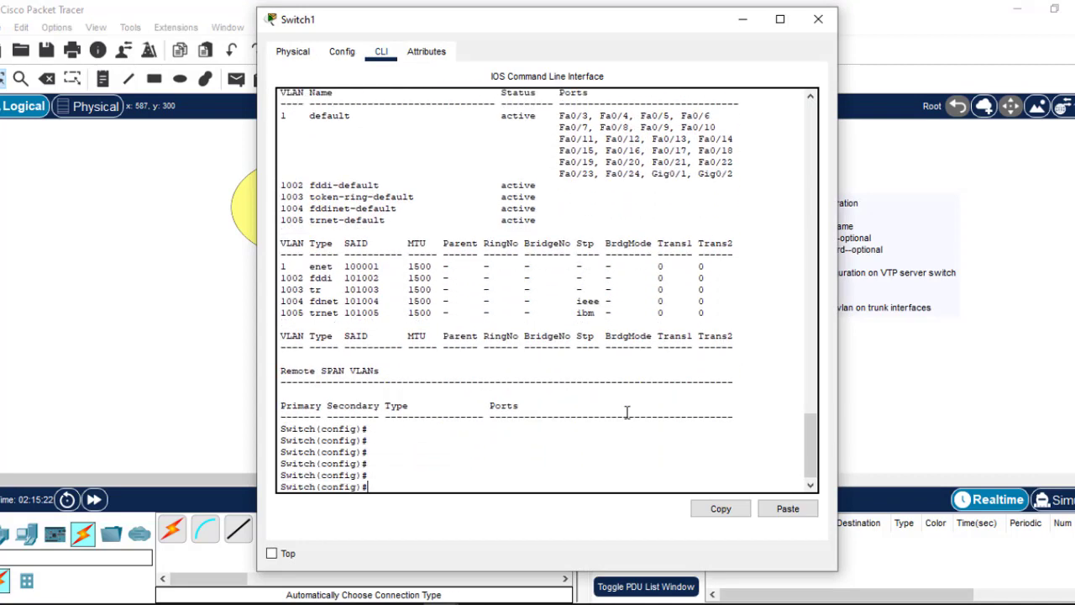
key(Return)
text(vlan 10)
key(Return)
text(name IT)
key(Return)
key(Return)
key(Return)
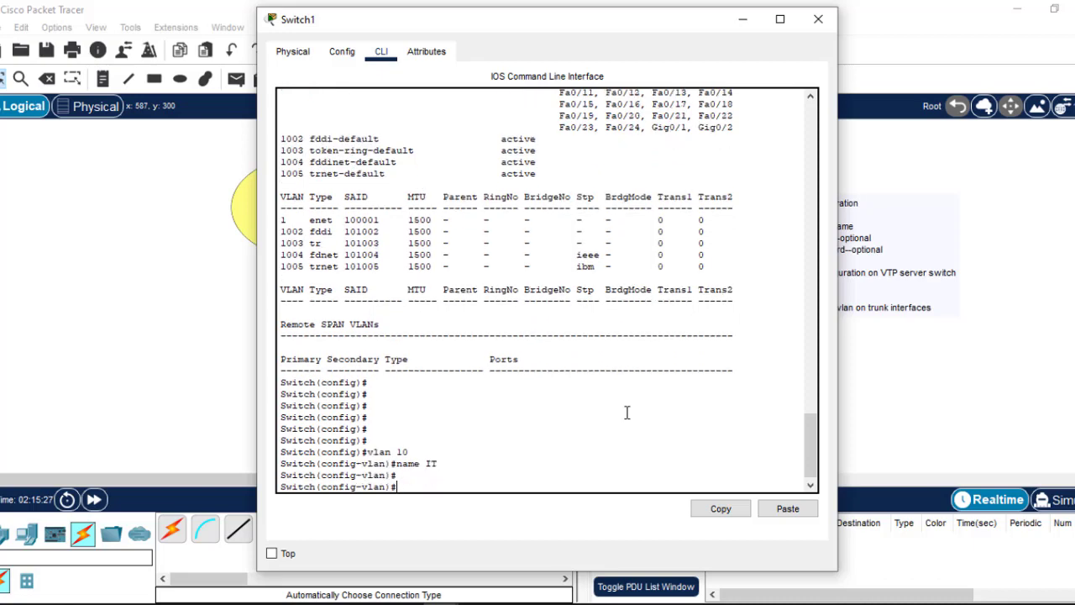
- Create VLAN 20 on Switch1 and name it HR
text(vlan 20)
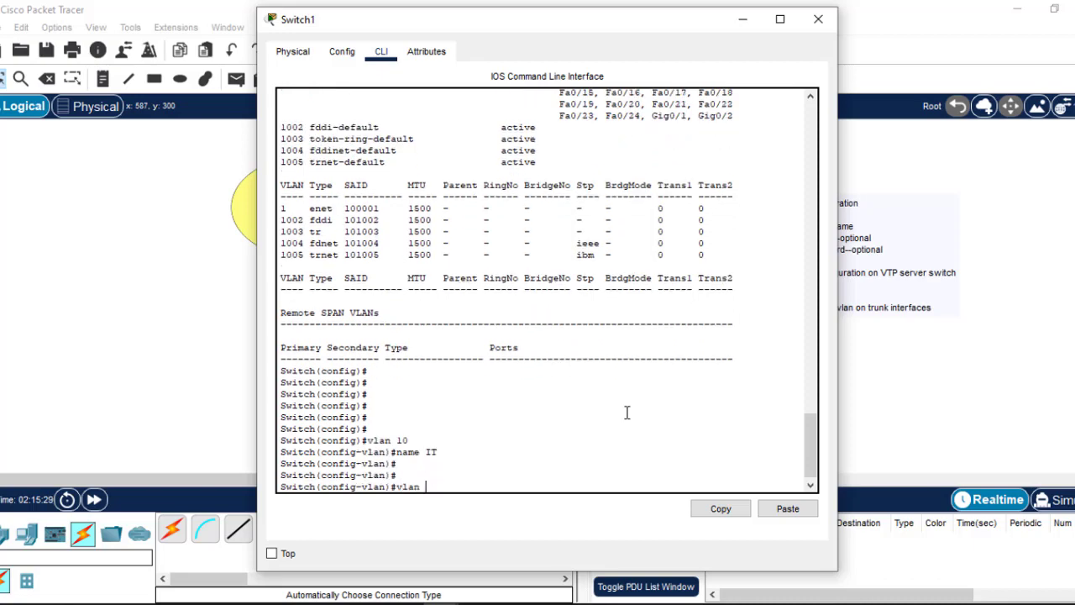
key(Return)
text(name HR)
key(Return)
key(Return)
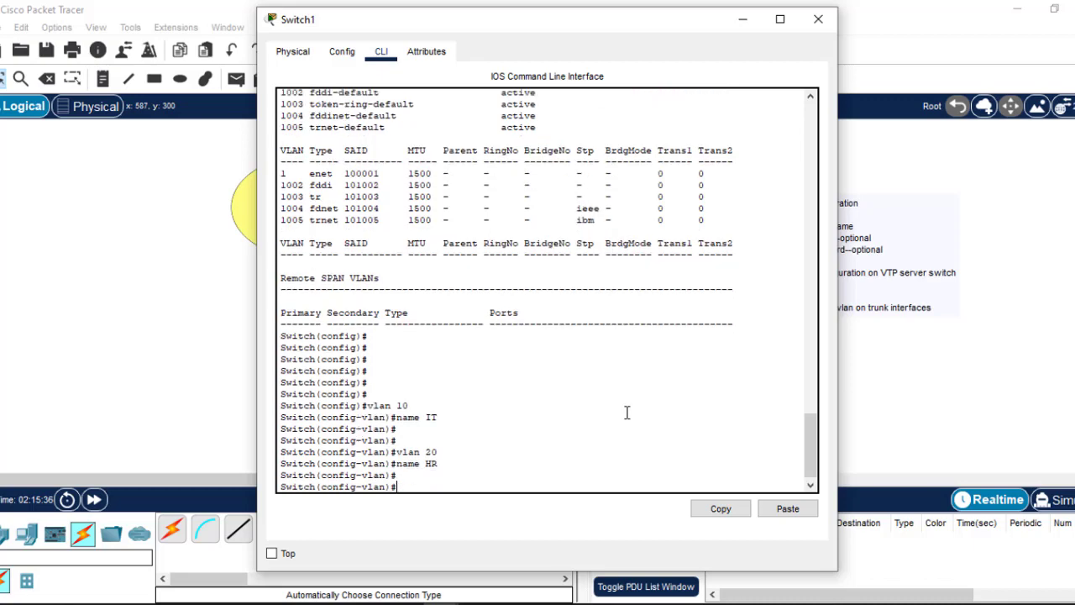
key(Return)
key(Return)
- Create VLAN 30 on Switch1 and name it CS
text(vlan 30)
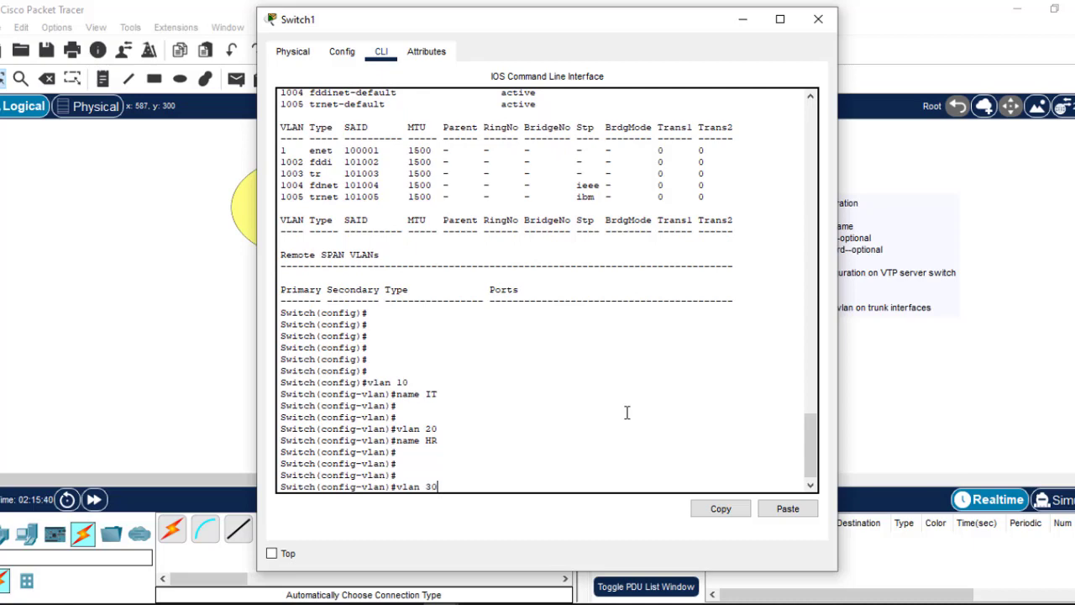
key(Return)
text(name HR)
key(BackSpace)
key(BackSpace)
text(CS)
key(Return)
key(Return)
key(Return)
key(Return)
key(Return)
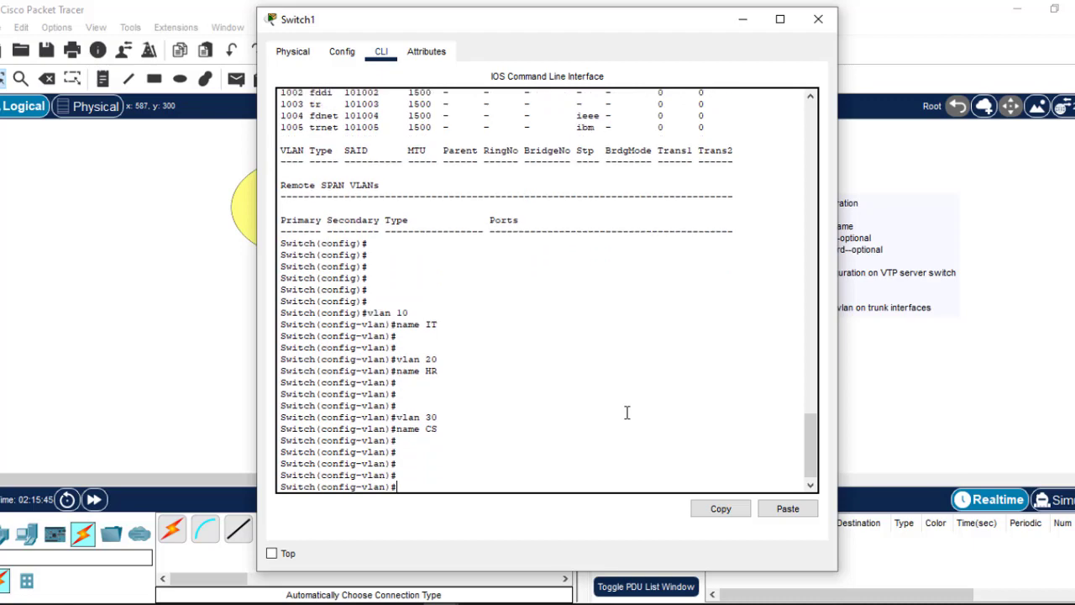
- Create VLAN 40 on Switch1 and name it FIN
key(Up)
key(Up)
key(Up)
key(Down)
key(Left)
key(BackSpace)
text(4)
key(Return)
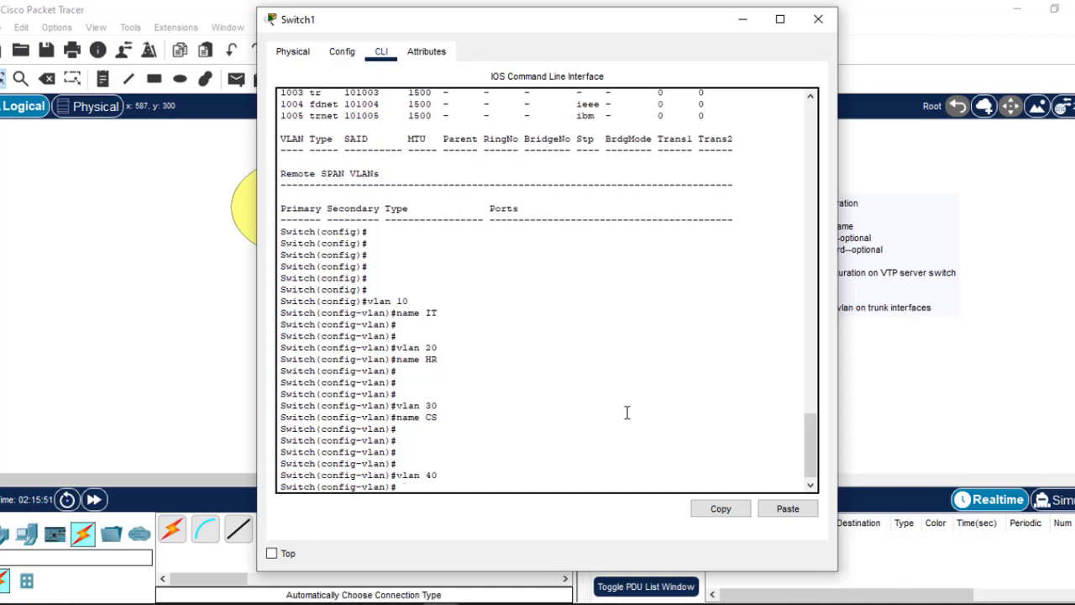
text(name FIN)
key(Return)
key(Return)
key(Return)
- Enter VLAN 50 on Switch1 and try to name it CS
text(v)
text(lan)
text( 50)
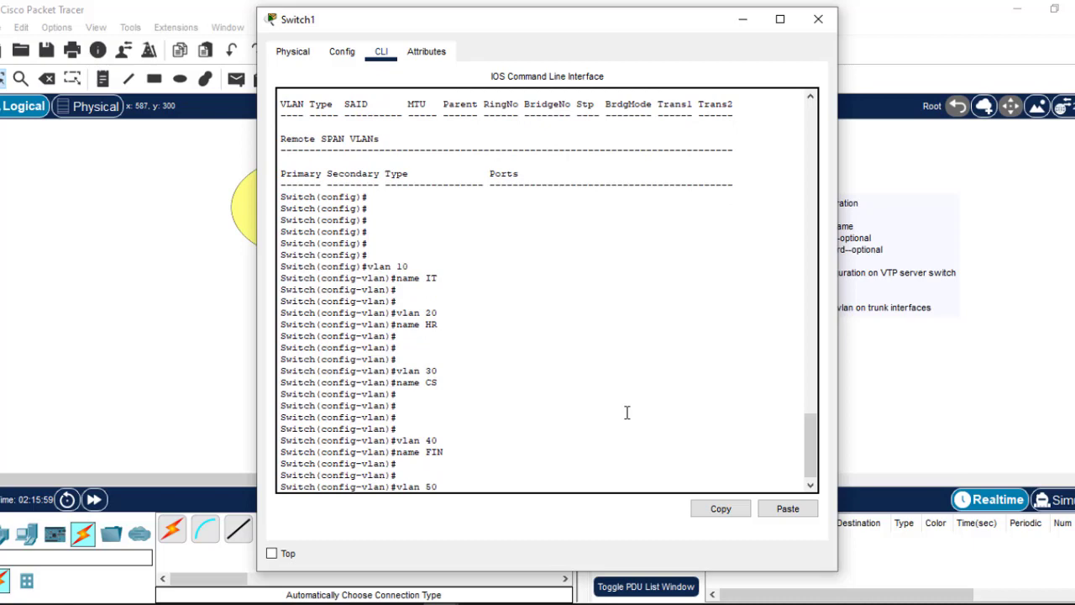
key(Return)
text(nam)
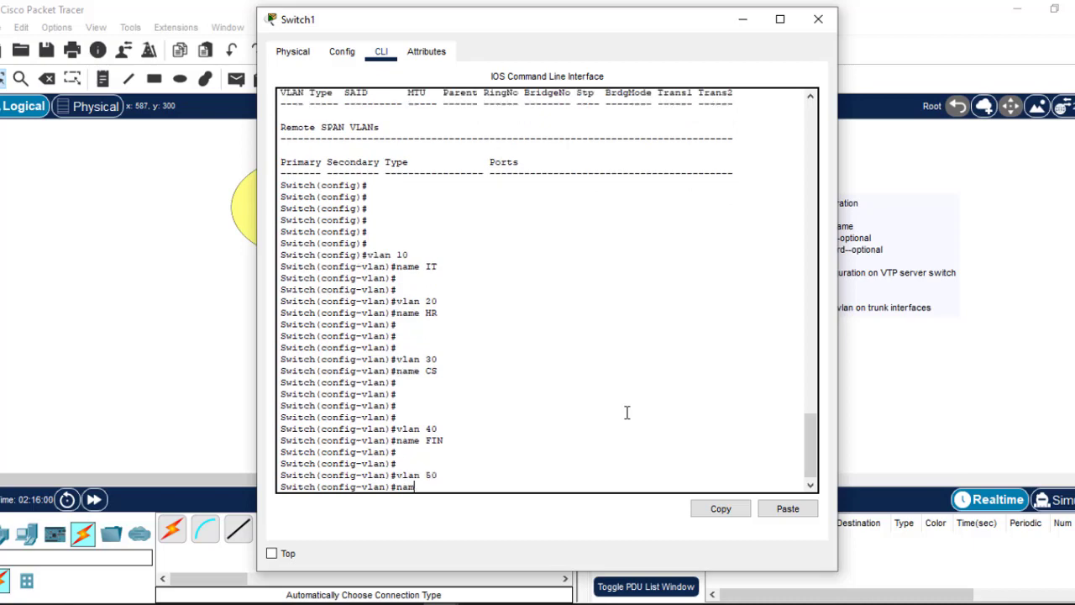
text(e CS)
key(Return)
key(Return)
key(Return)
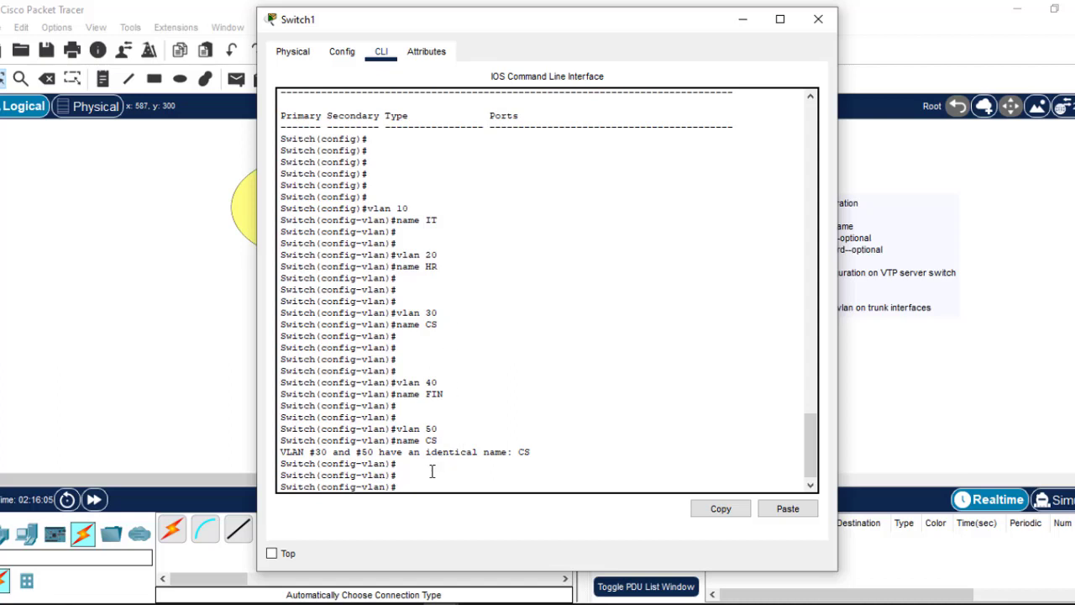
- Enter VLAN 50 again on Switch1 and name it GUEST
key(Up)
key(Up)
key(Return)
key(Up)
key(Up)
key(BackSpace)
key(BackSpace)
key(BackSpace)
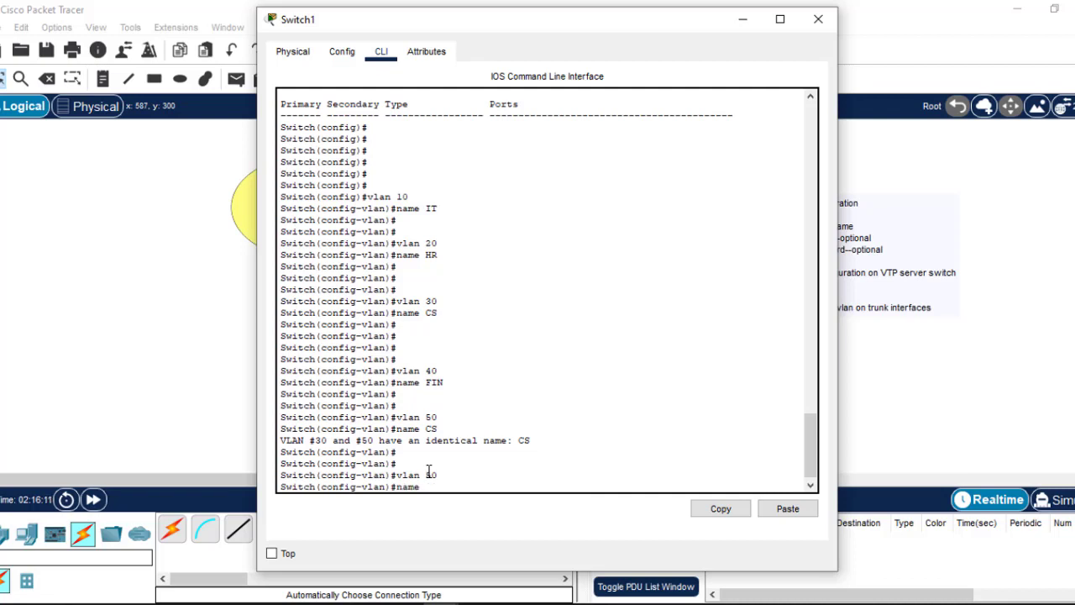
text(GU)
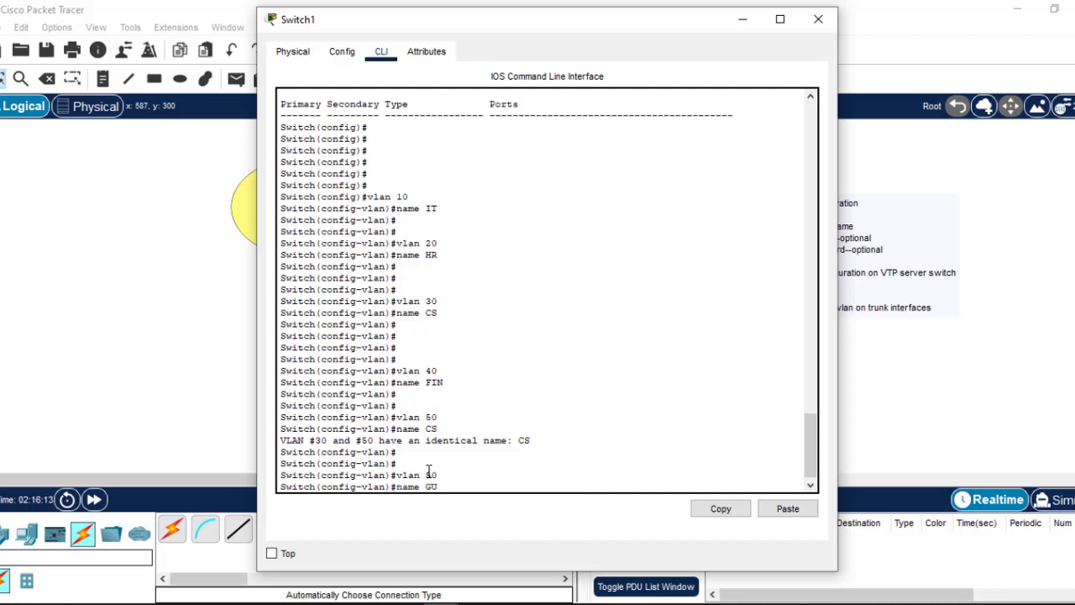
text(EST)
key(Return)
key(Return)
key(Return)
key(Return)
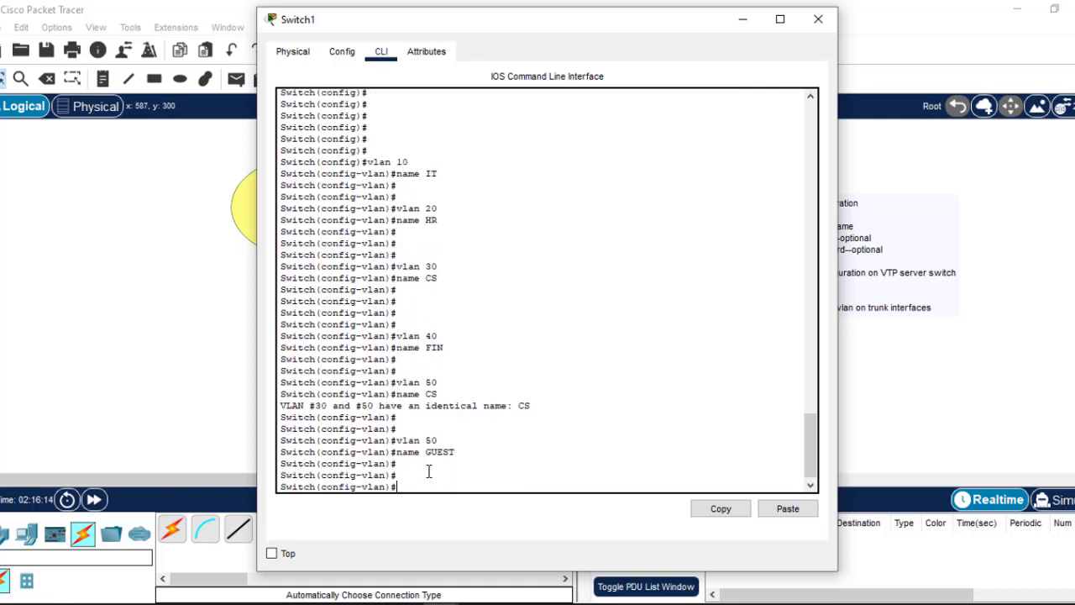
- Create VLAN 60 on Switch1 and name it Lega
key(Up)
key(Up)
key(BackSpace)
key(BackSpace)
text(6)
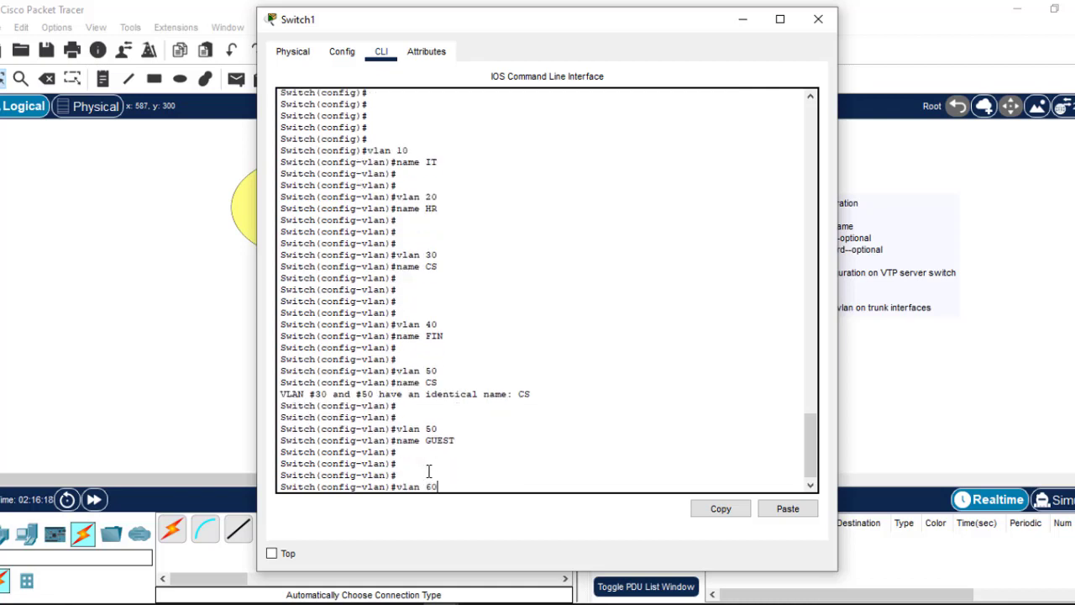
text(0)
key(Return)
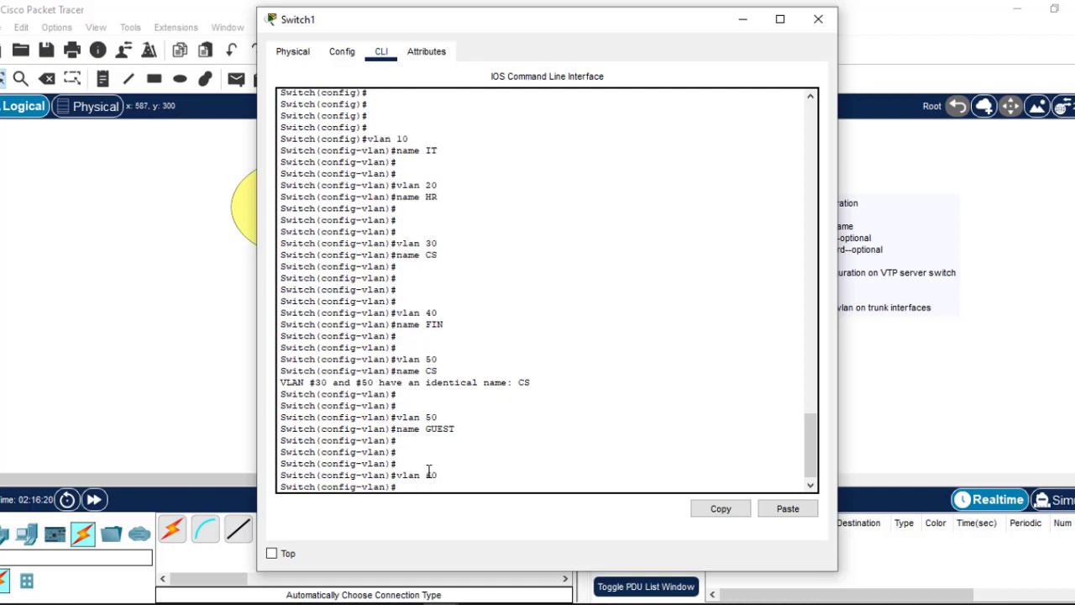
text(LG)
key(BackSpace)
key(BackSpace)
text(nas)
key(BackSpace)
text(me Lega)
key(Return)
key(Return)
key(Return)
key(Return)
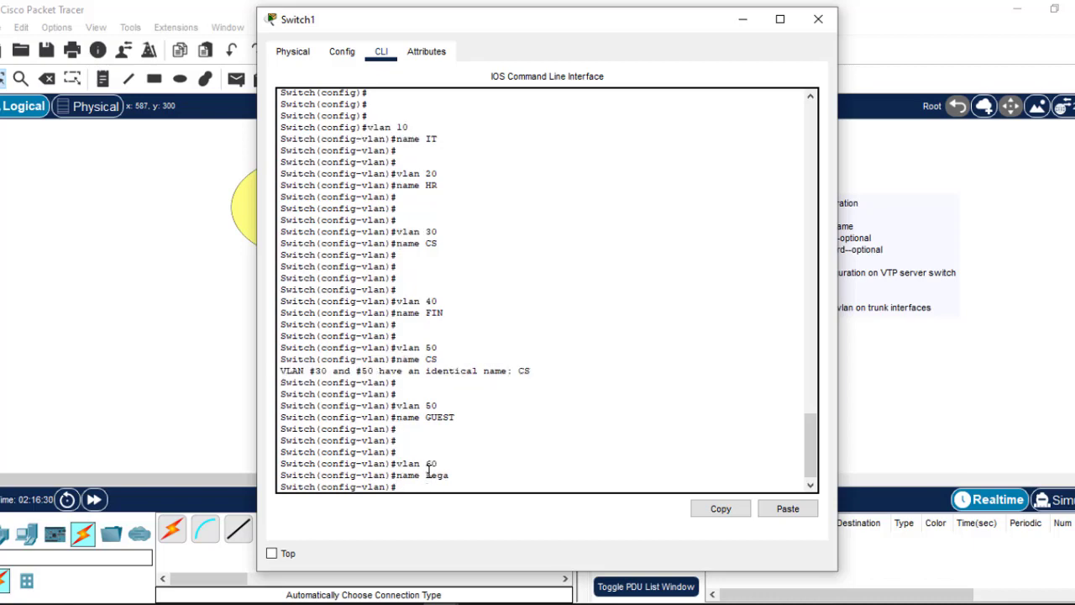
- Exit VLAN configuration mode on Switch1 and save the running configuration with do wr
text(exit)
key(Return)
key(Return)
key(Return)
key(Return)
text(do wr)
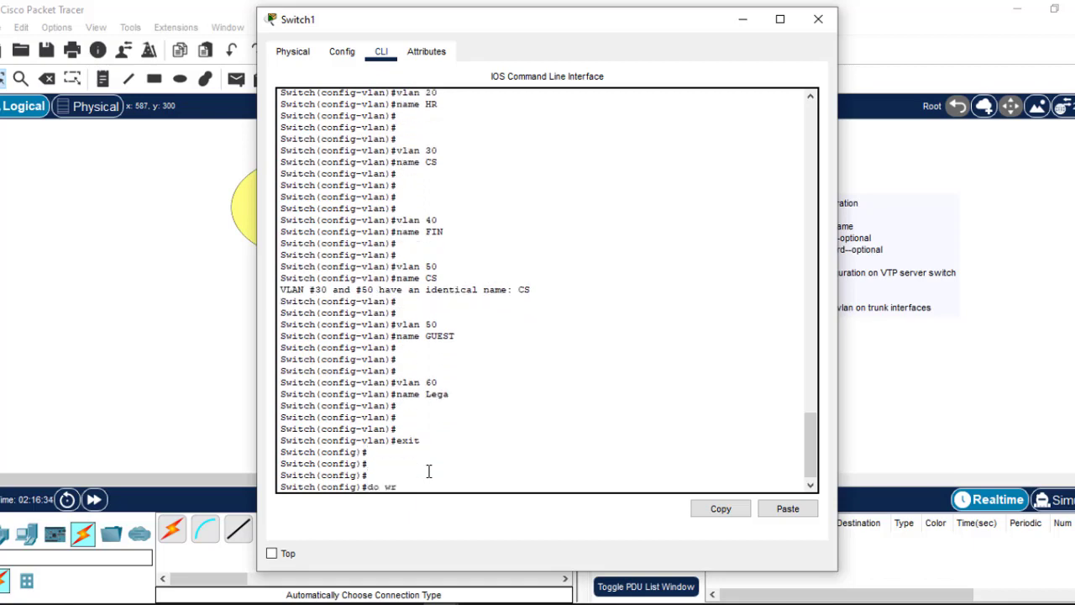
key(Return)
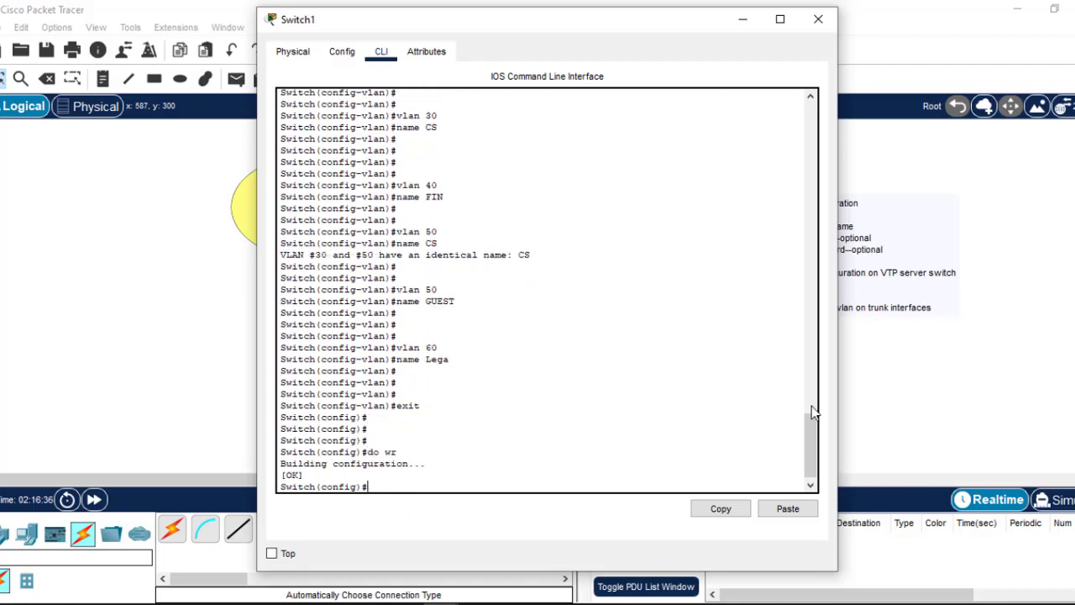
- Review the entered VLAN commands on Switch1 and display its VLAN table with do sh vlan
drag(806, 446, 813, 432)
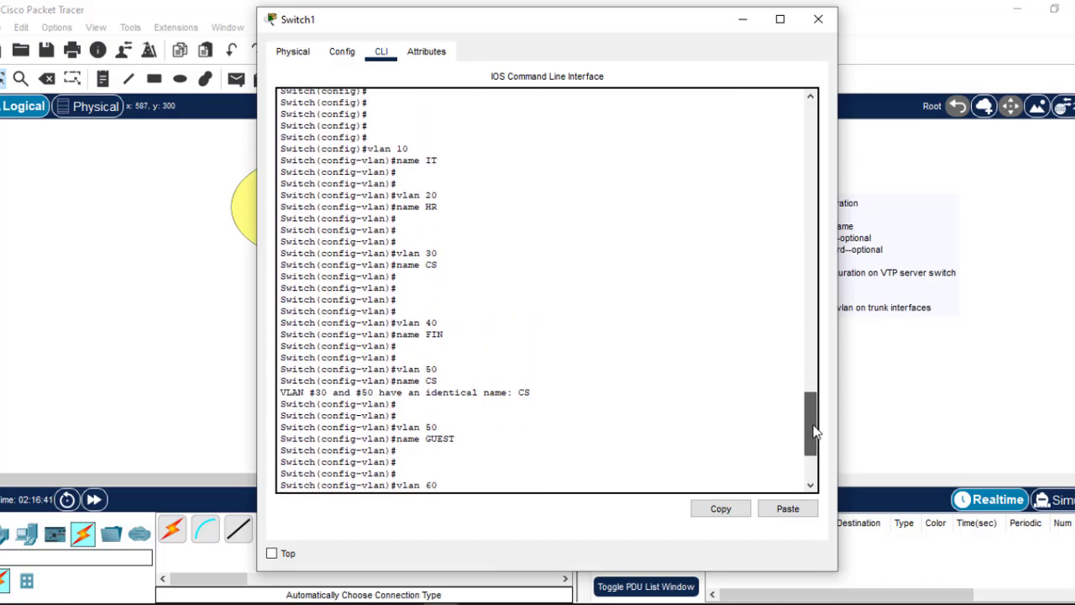
drag(813, 431, 819, 464)
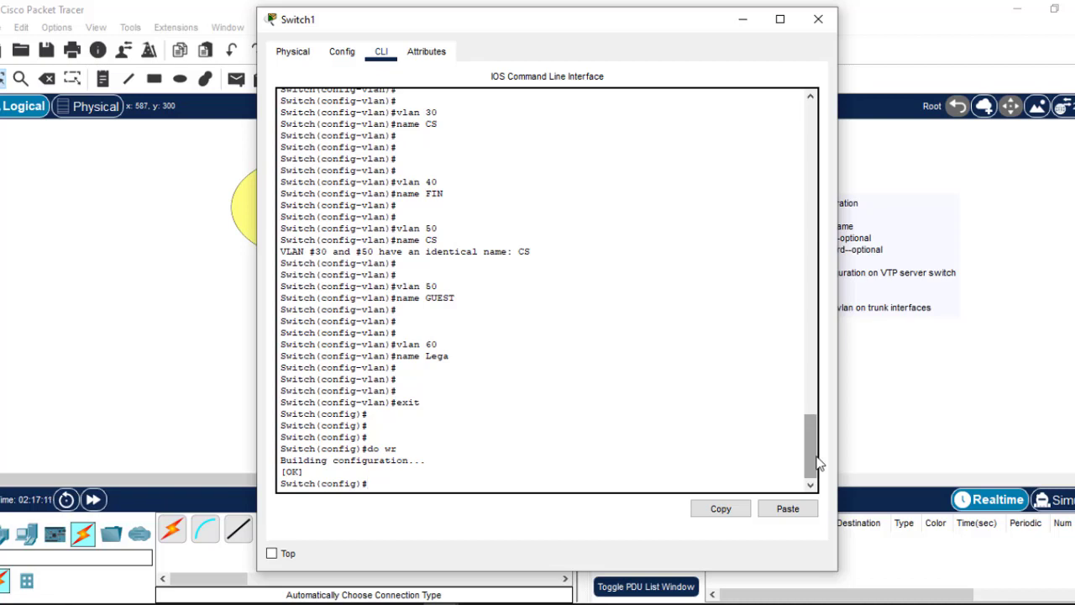
text(do sh vlan)
key(Return)
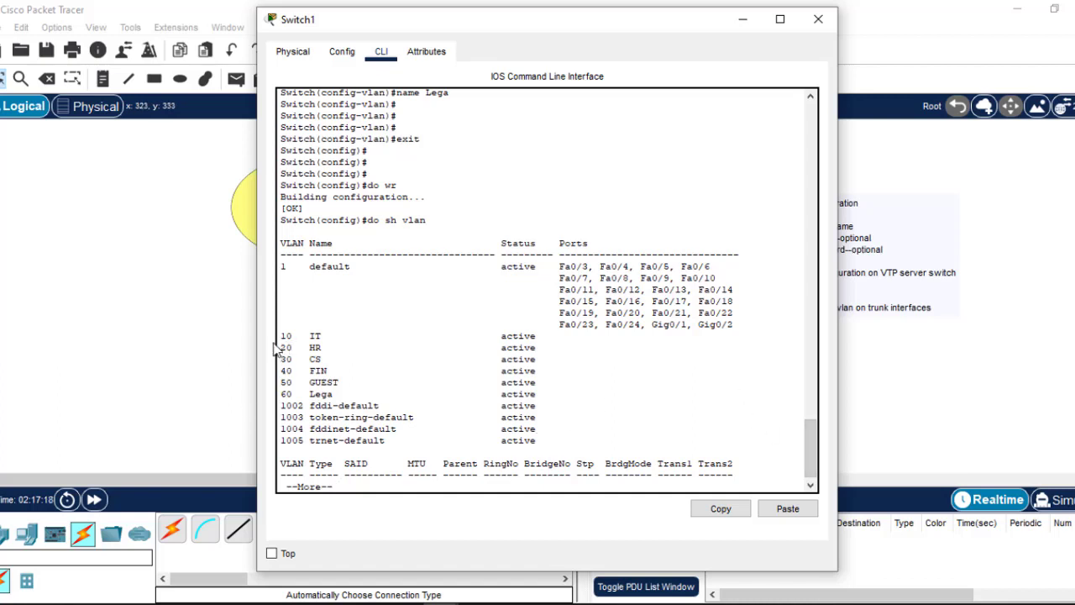
- Examine the rows for VLANs 10 to 60 and their status in Switch1's VLAN table, then leave the listing
drag(280, 336, 340, 394)
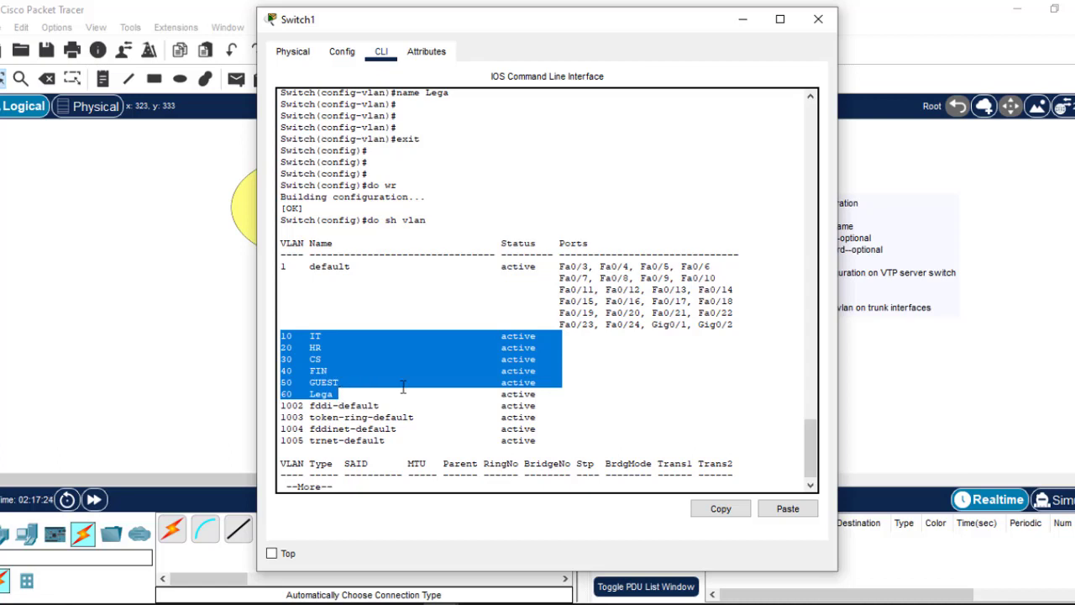
click(559, 359)
drag(552, 342, 607, 383)
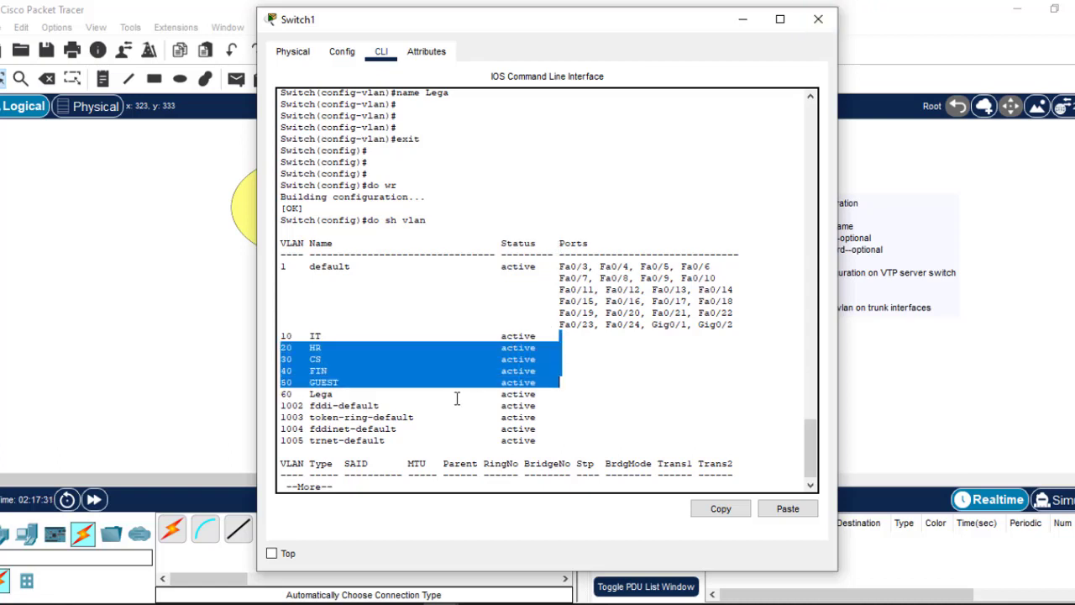
key(space)
key(space)
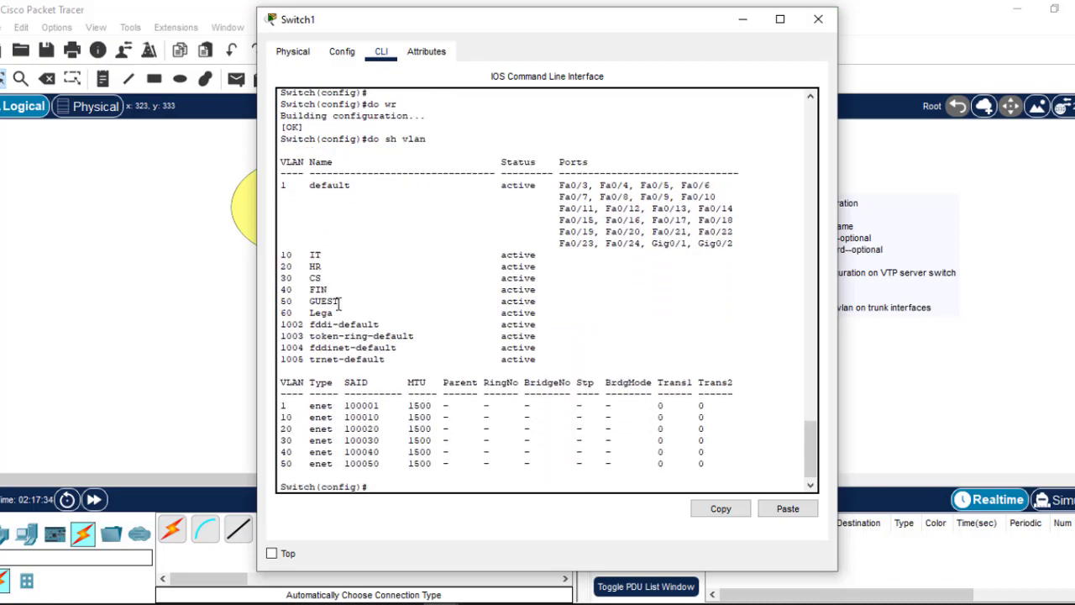
- Delete VLAN 60 on Switch1 with the command no vlan 60
drag(335, 313, 281, 312)
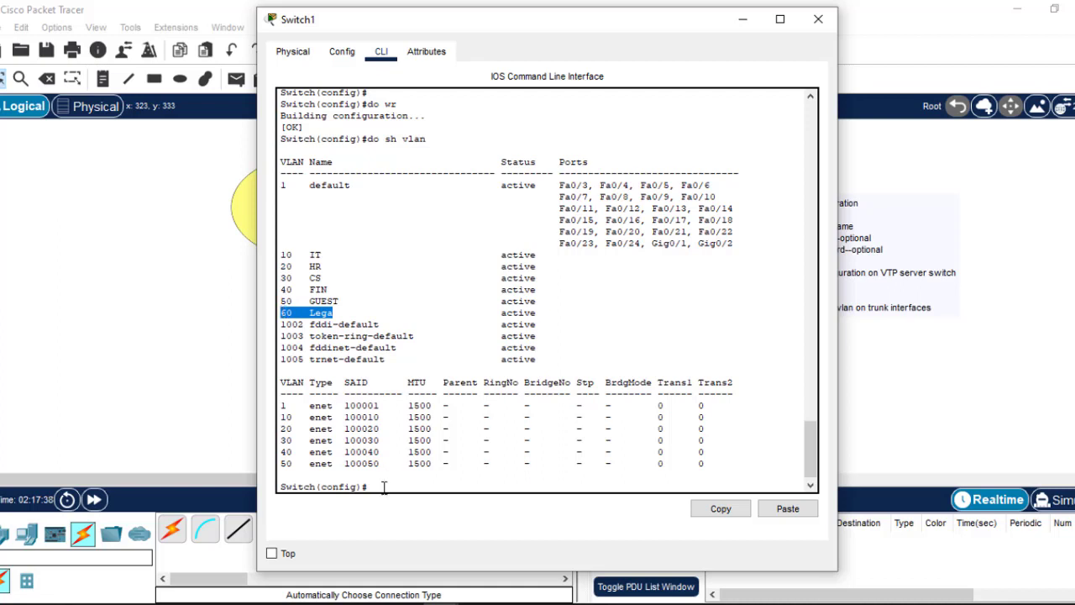
key(Return)
key(Return)
text(no vlan)
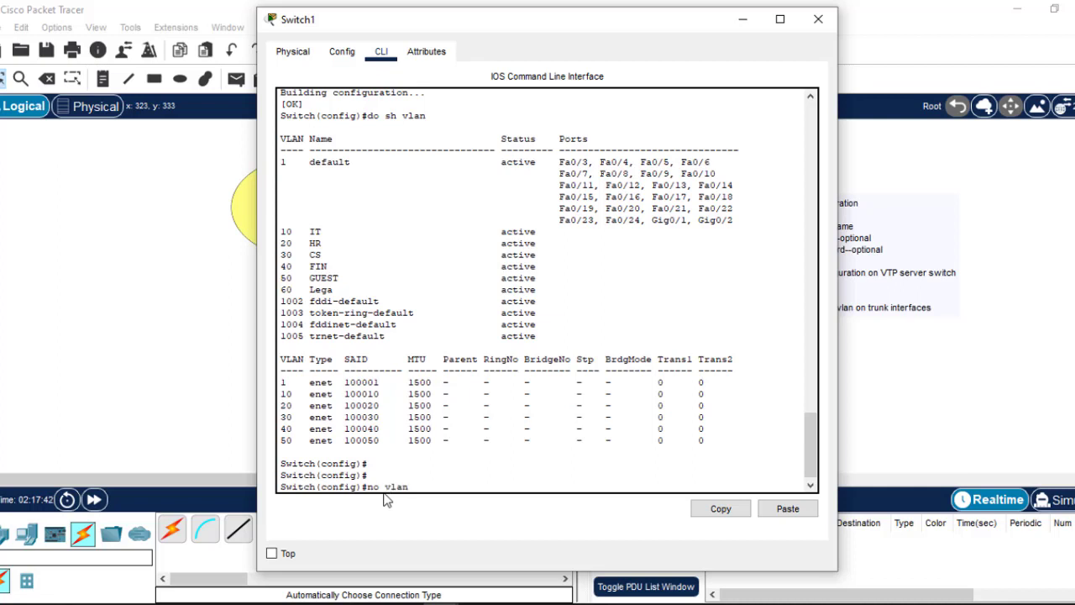
text( 60)
key(Return)
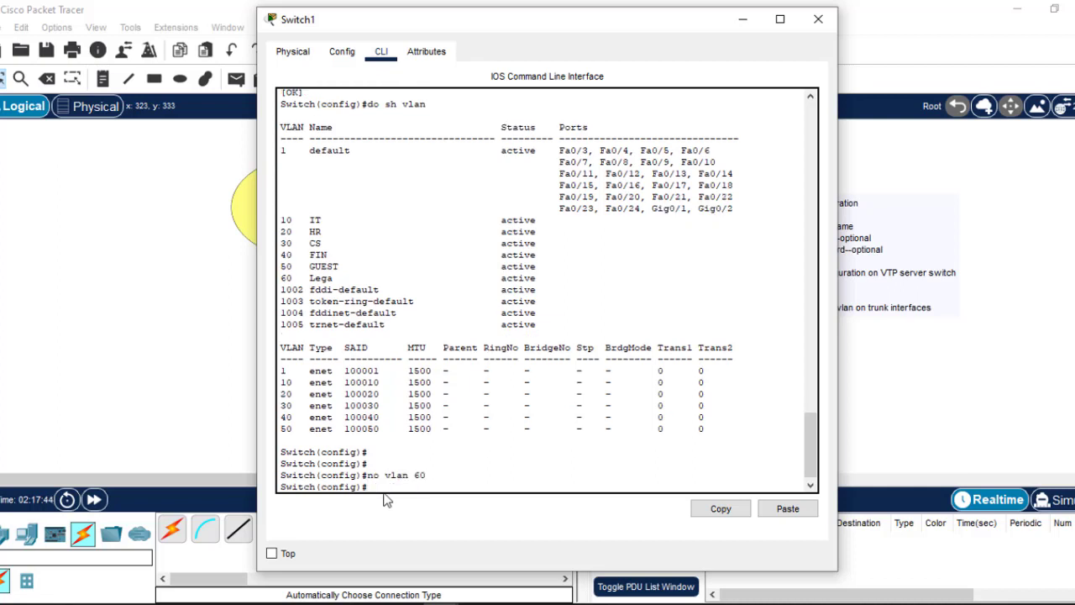
- Display Switch1's VLAN table with do sh vlan, page through to its end, and review the configured VLAN rows
text(do)
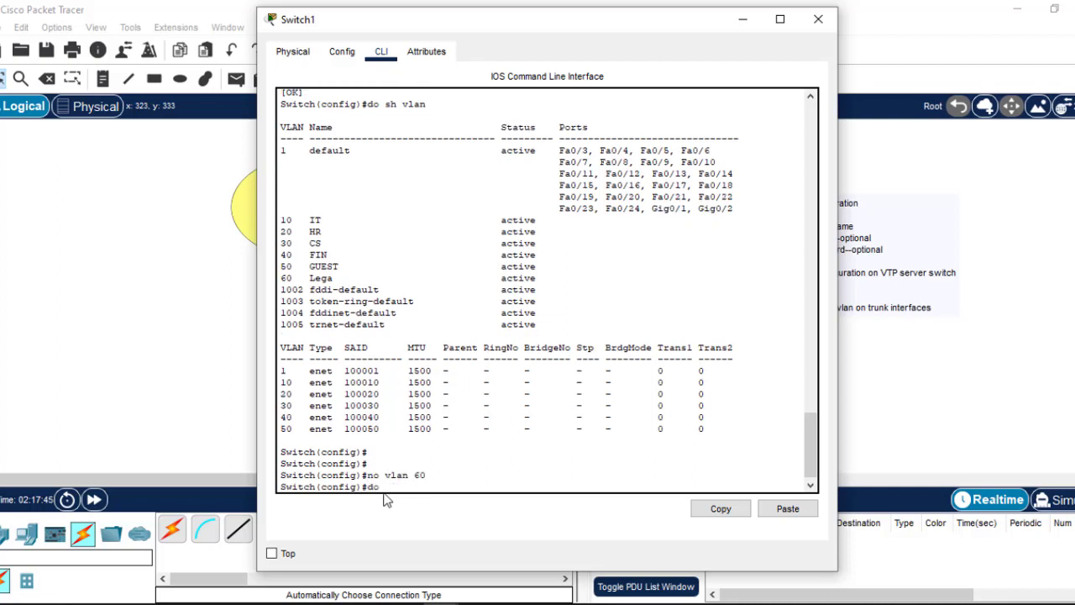
text( sh vlan)
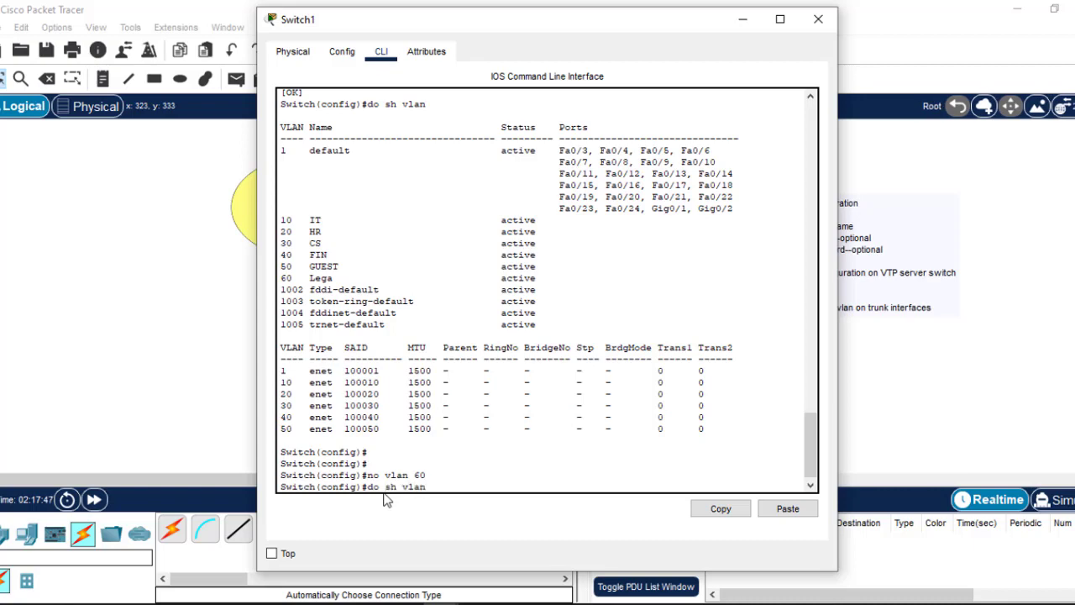
key(Return)
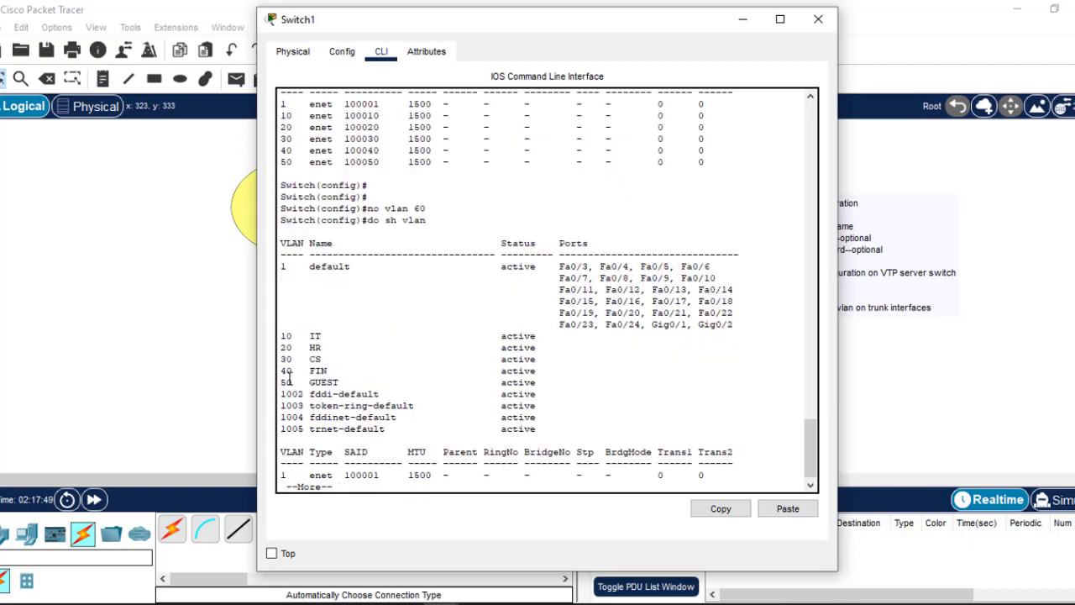
drag(283, 335, 348, 383)
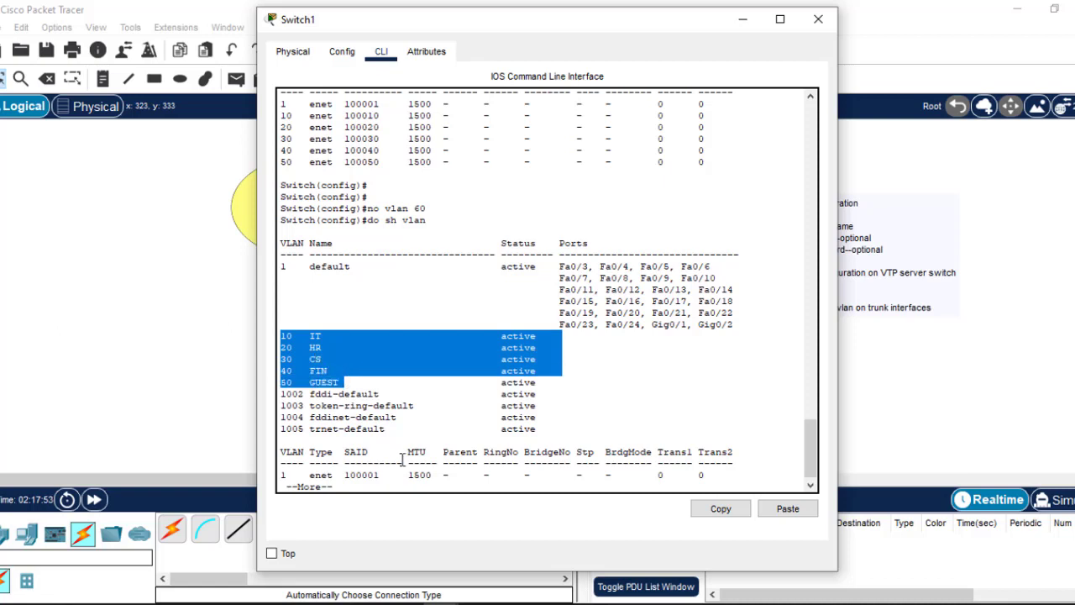
key(Return)
key(Return)
key(Return)
key(Return)
key(Return)
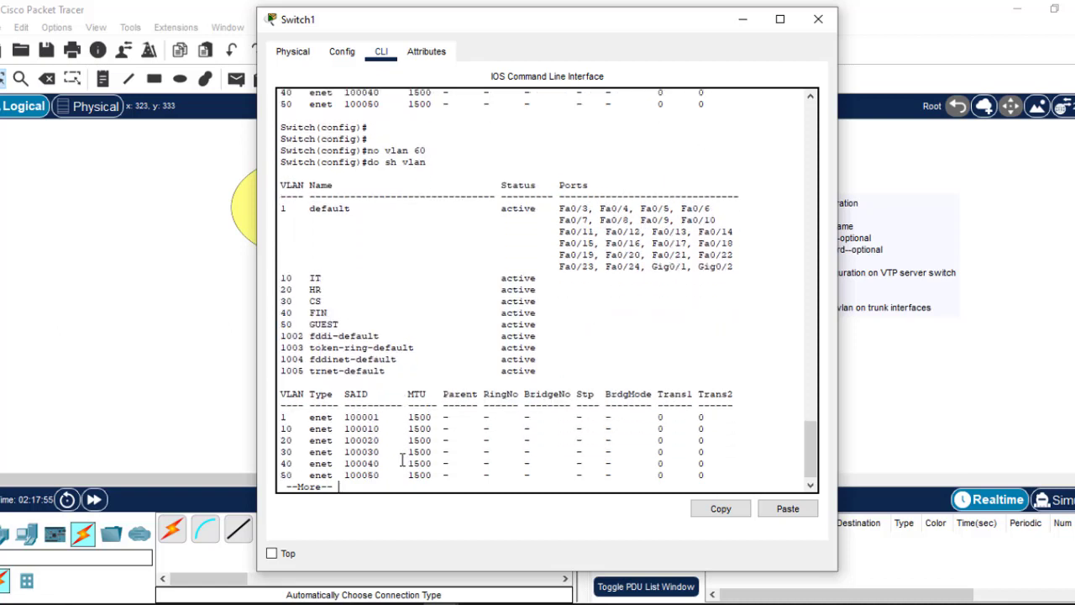
key(Return)
key(Return)
key(Return)
key(Return)
key(Return)
key(Return)
key(Return)
key(Return)
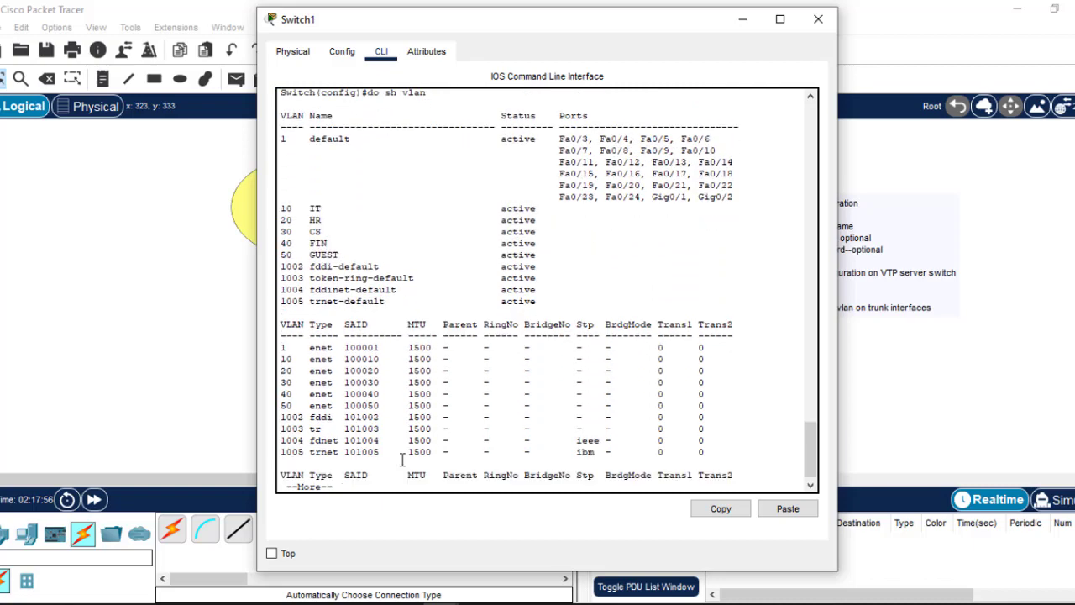
key(Return)
key(Return)
key(Return)
key(Return)
key(Return)
key(Return)
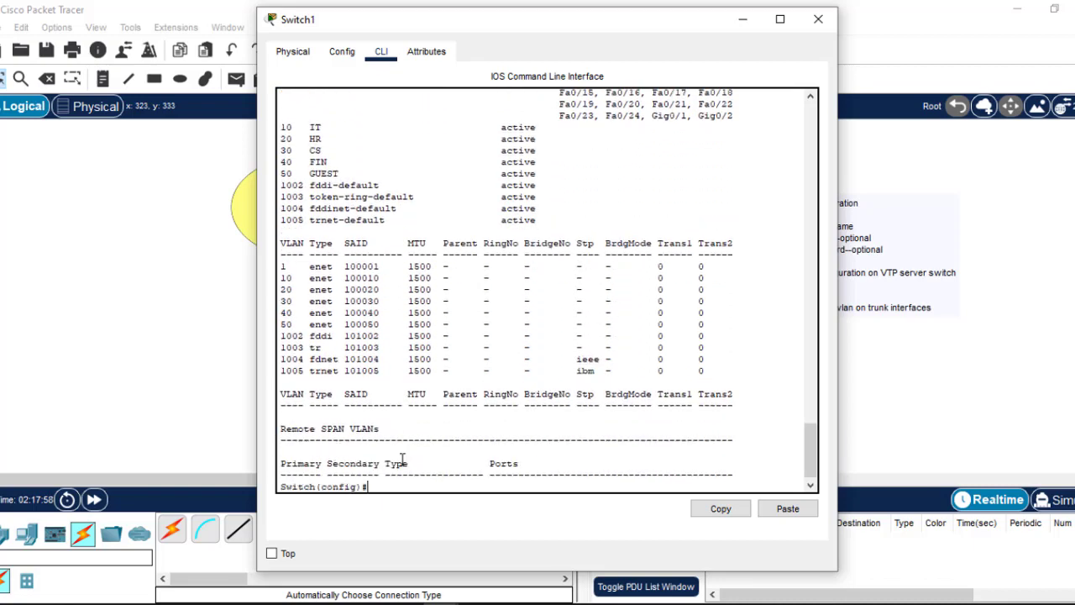
key(Return)
key(Return)
key(Return)
key(Return)
key(Return)
key(Return)
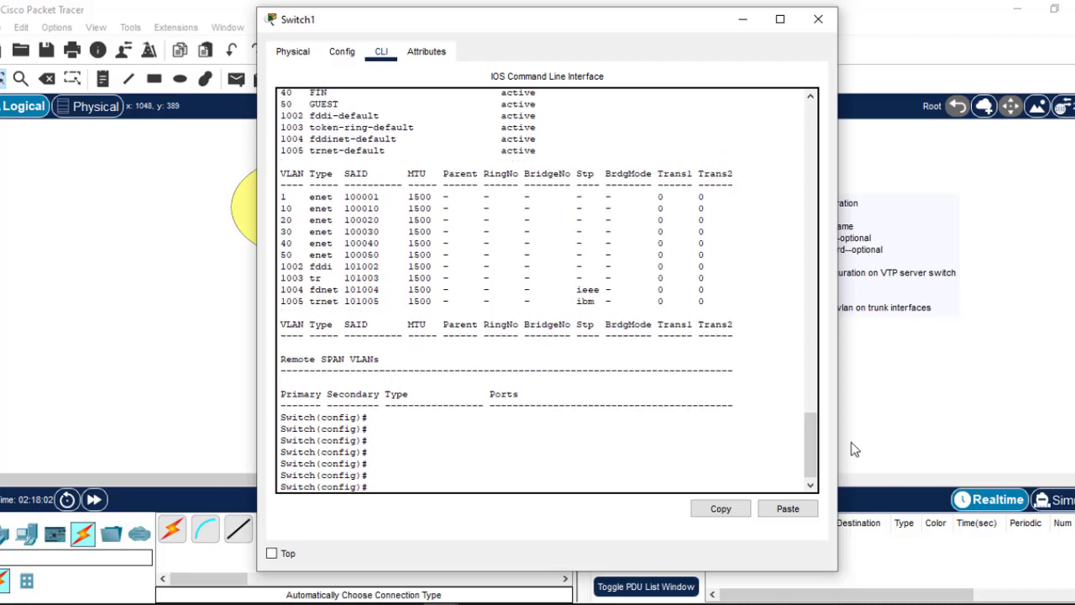
drag(811, 452, 810, 428)
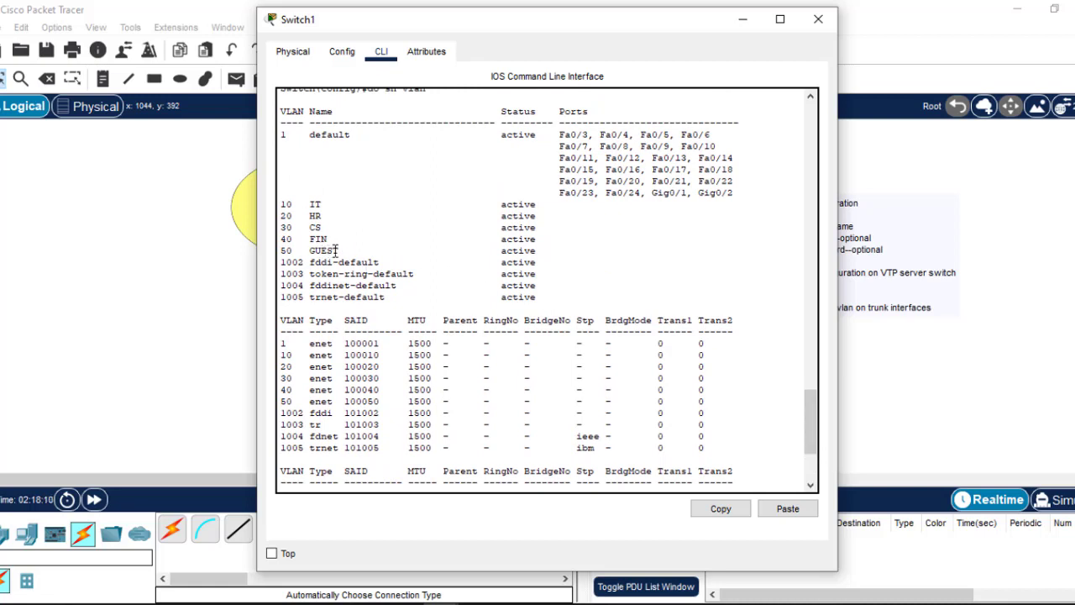
drag(334, 250, 327, 250)
drag(812, 416, 813, 434)
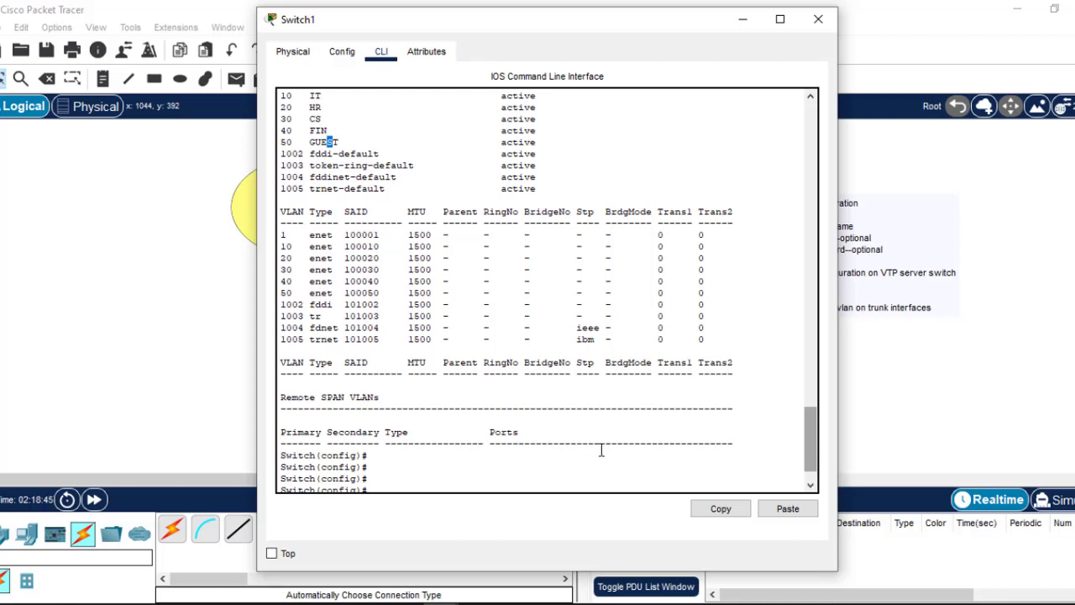
- Create VLAN 60 again on Switch1 with the name Legl and exit VLAN configuration mode
click(480, 448)
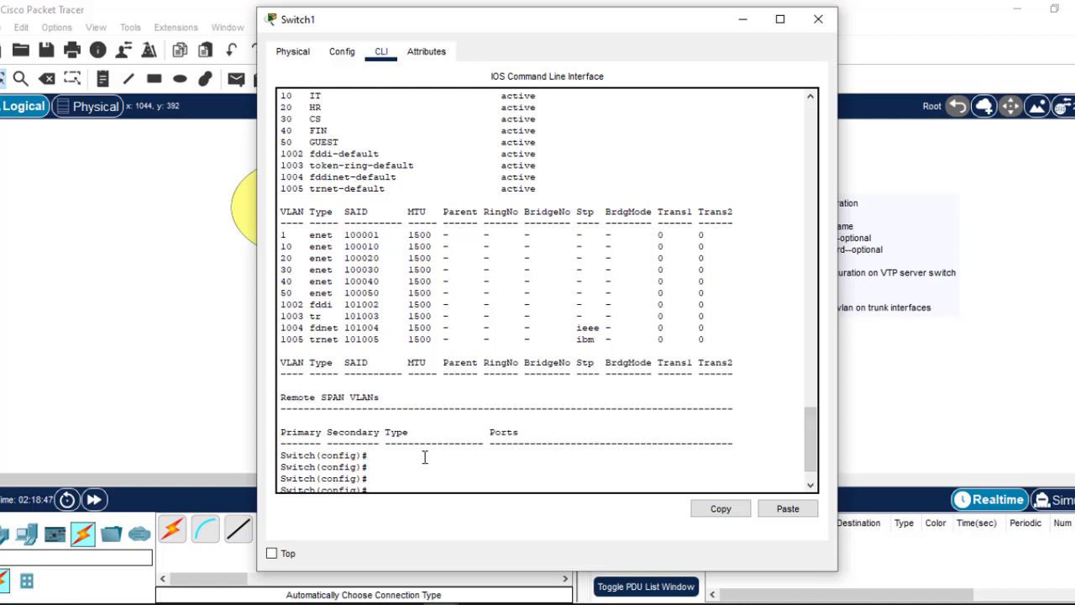
text(vlan)
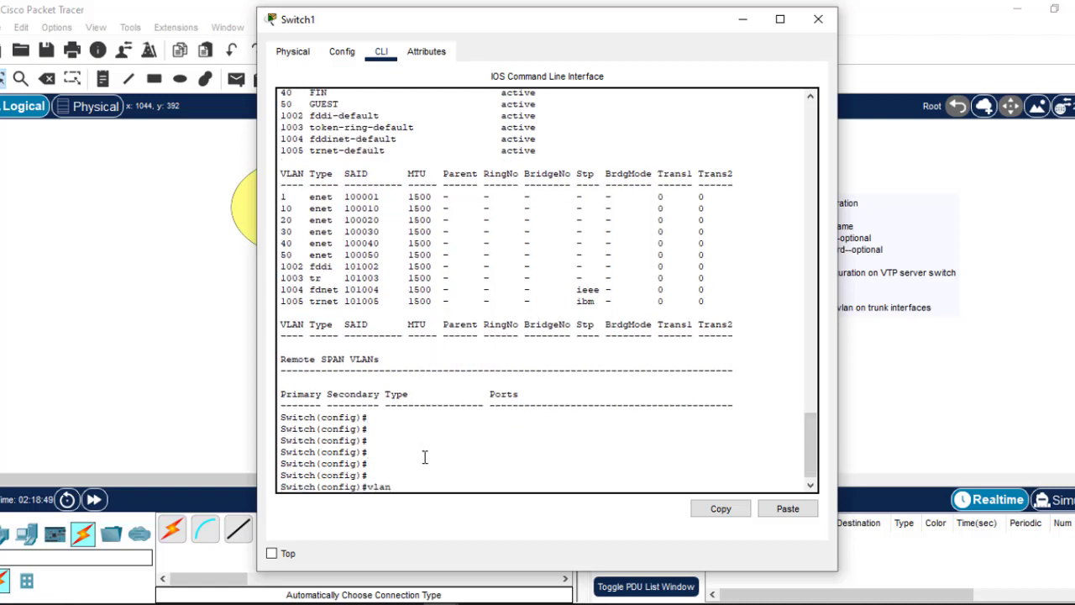
text( 60)
key(Return)
text(name)
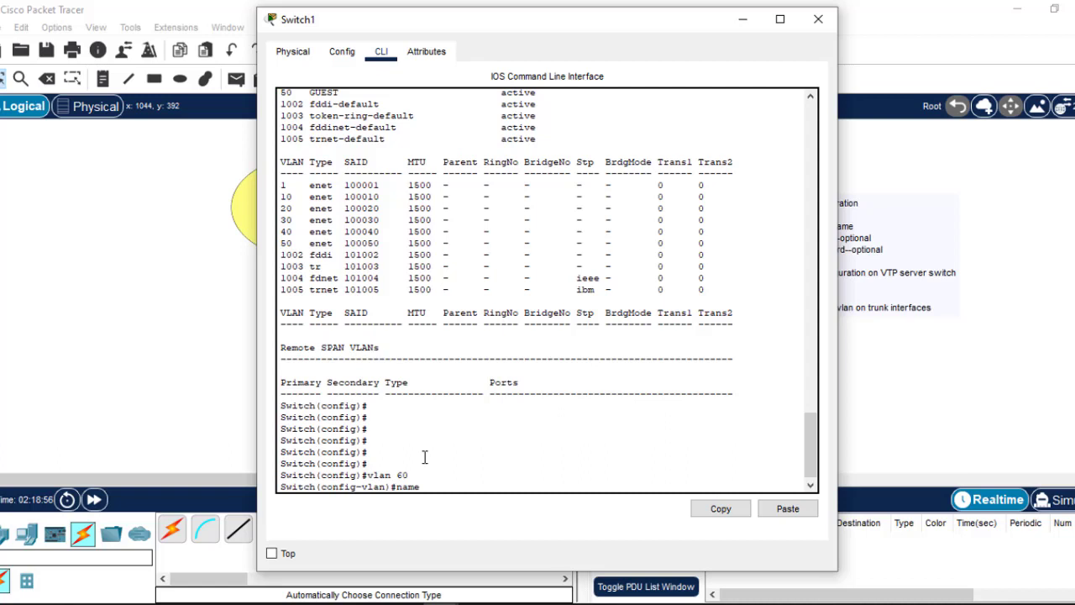
text(Legl)
key(Return)
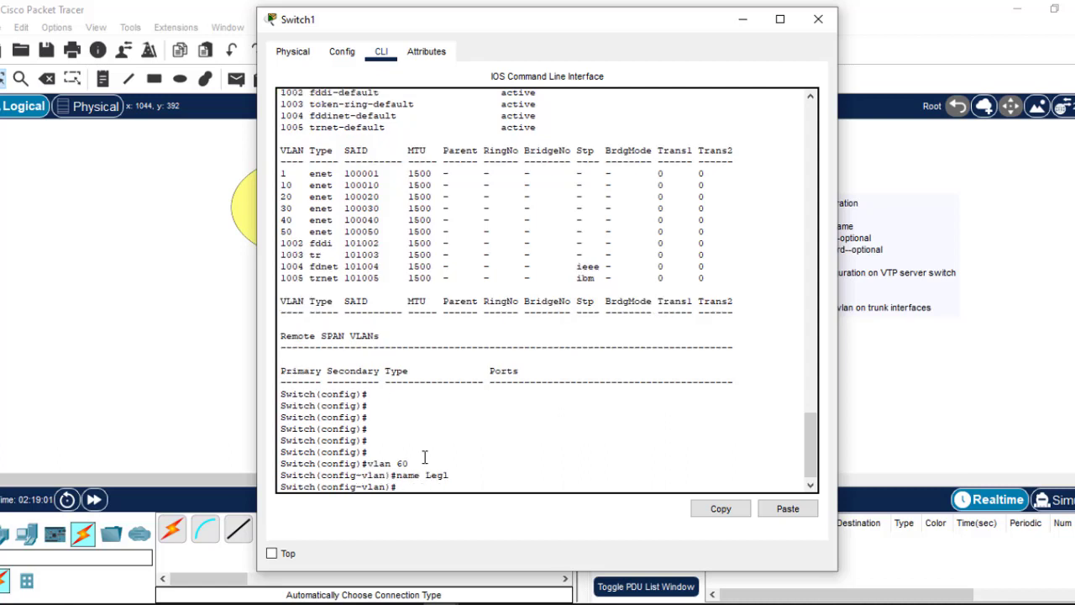
text(ex)
key(Return)
key(Return)
key(Return)
key(Return)
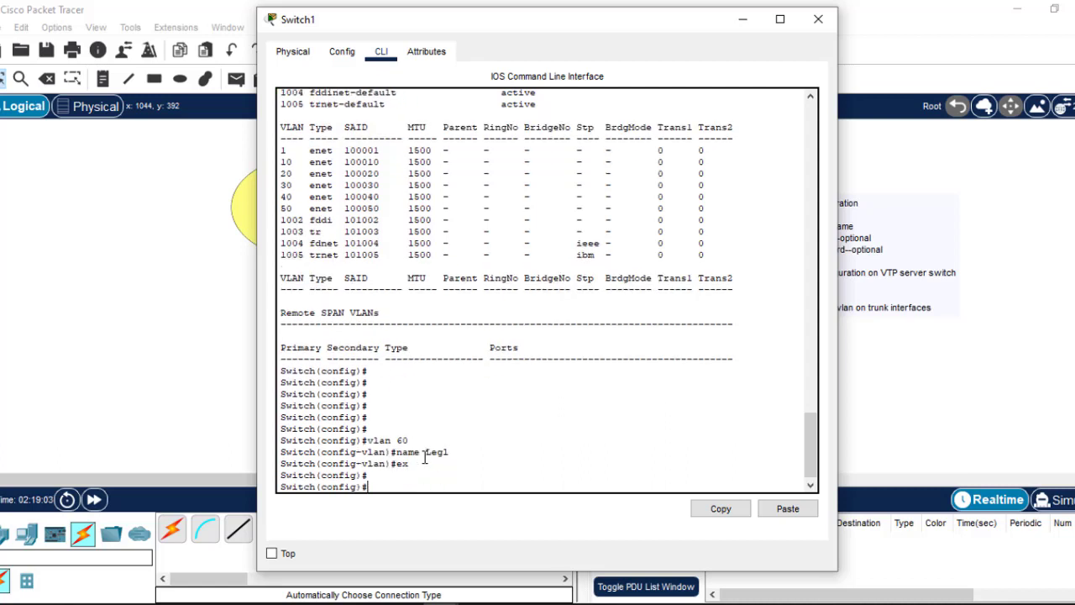
- Run do sh vlan on Switch1 to check the name of VLAN 60, then quit the listing
text(do sh vlan)
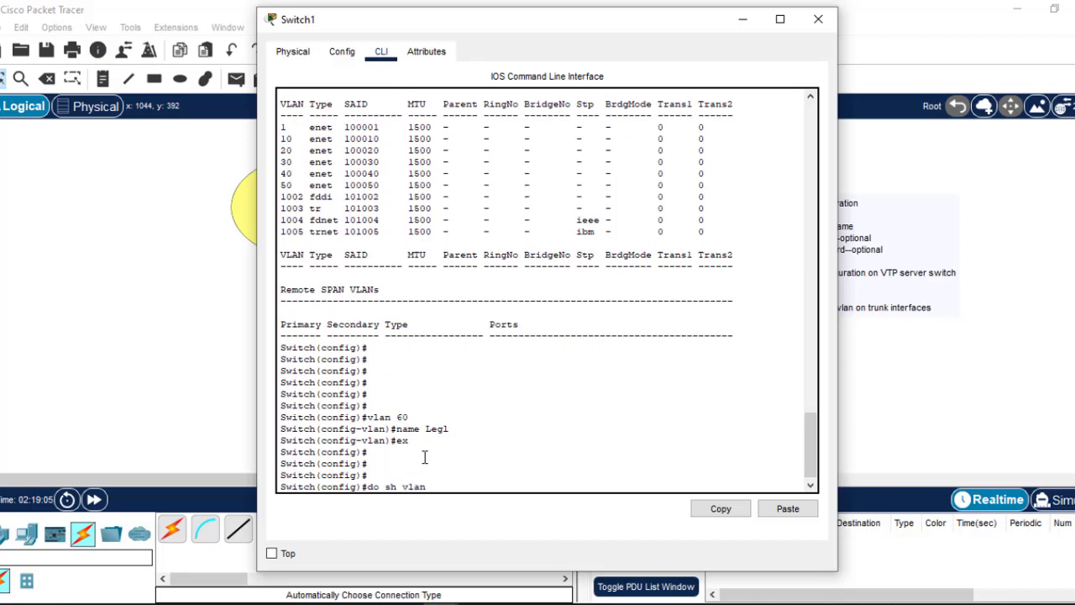
key(Return)
key(Return)
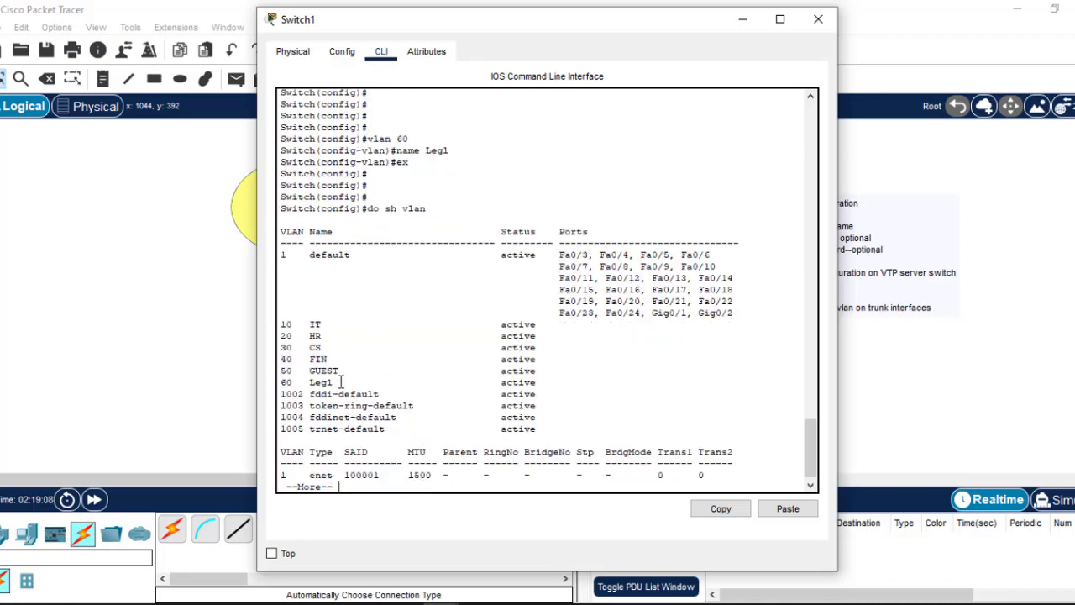
drag(340, 382, 309, 382)
key(Return)
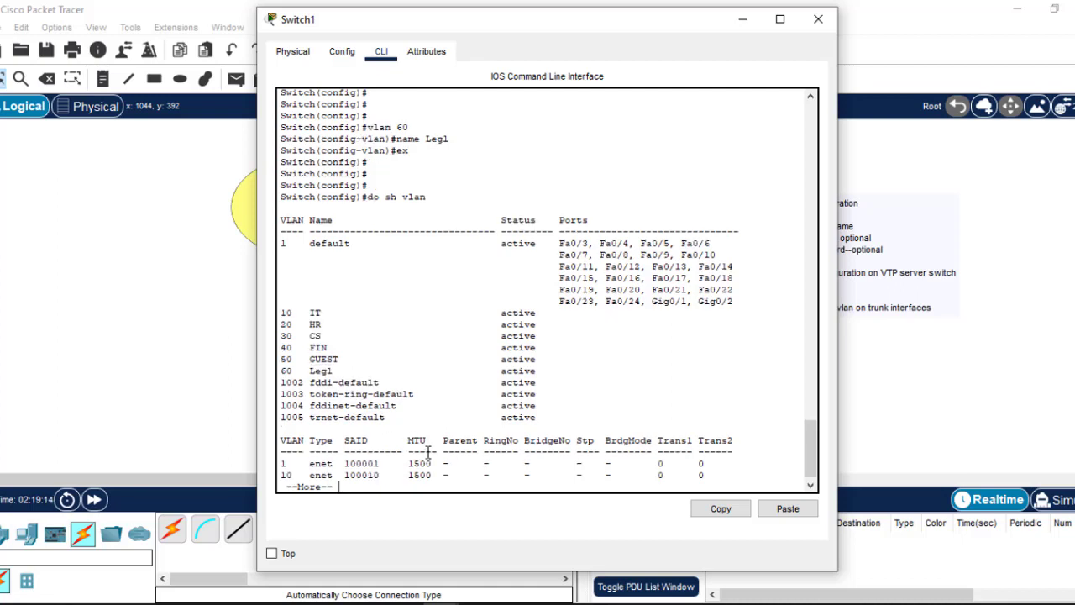
key(q)
key(Return)
key(Return)
key(Return)
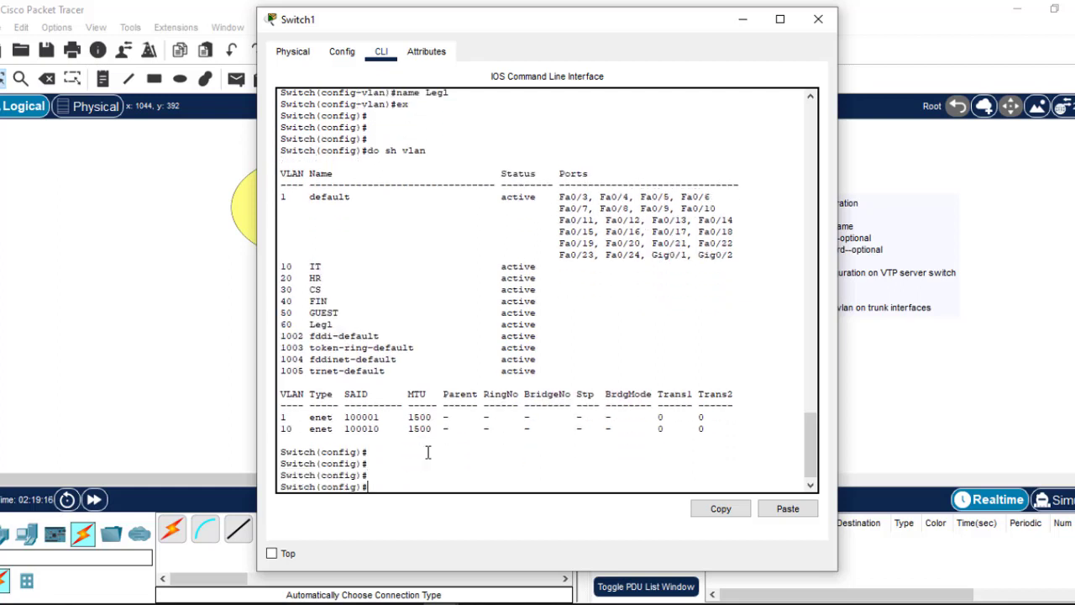
- Rename VLAN 60 on Switch1 to Legal and exit VLAN configuration mode
drag(305, 325, 281, 325)
click(398, 471)
text(vlan 60)
key(Return)
text(name Legal)
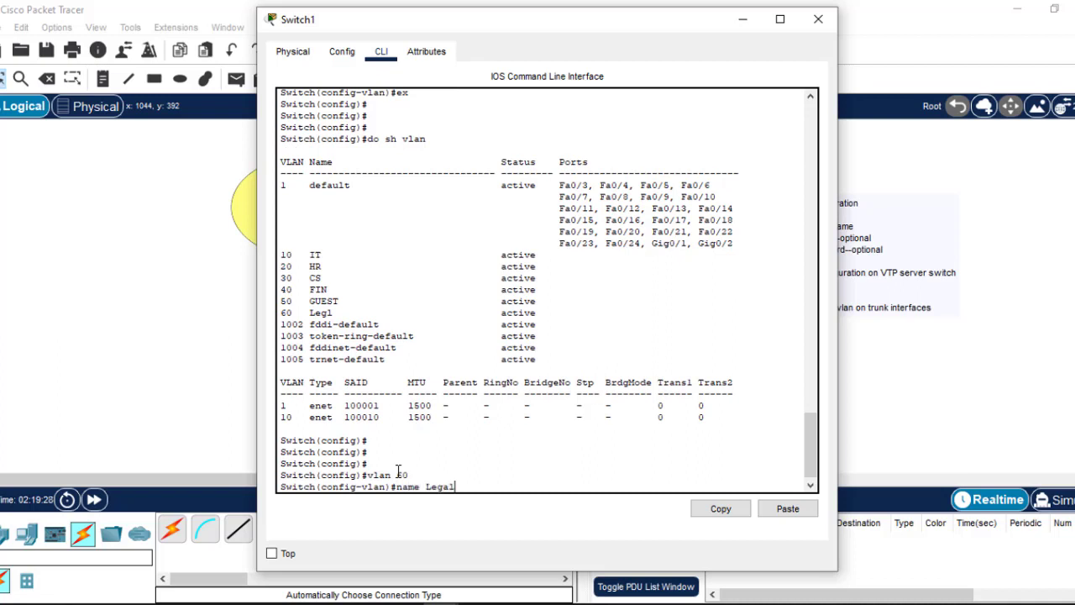
key(Return)
text(ex)
key(Return)
key(Return)
key(Return)
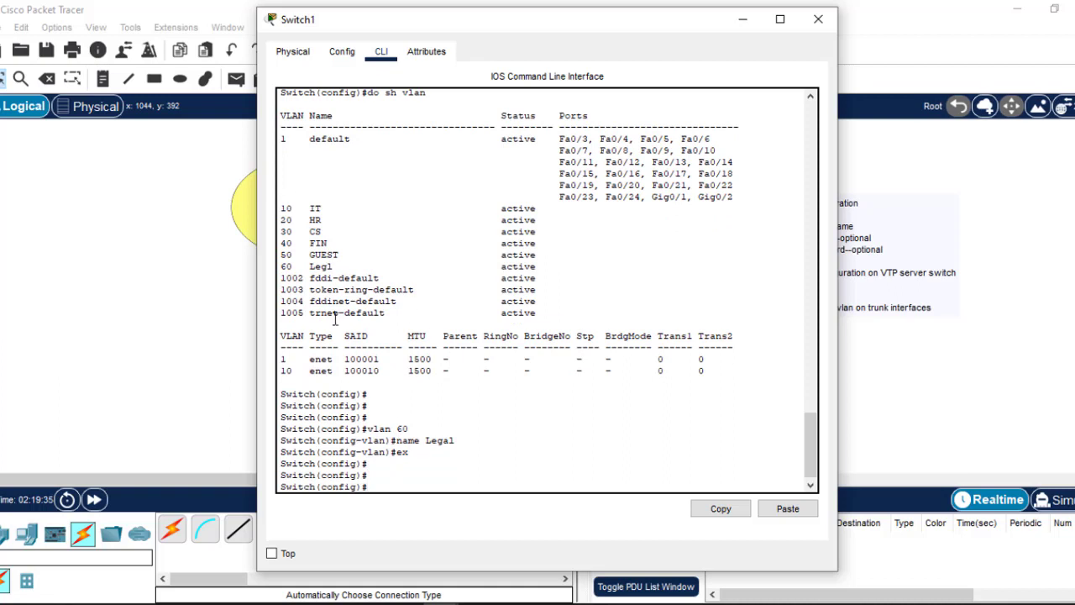
- Compare the entered VLAN 60 number and name Legal with the VLAN 60 row in the earlier table
drag(410, 429, 397, 429)
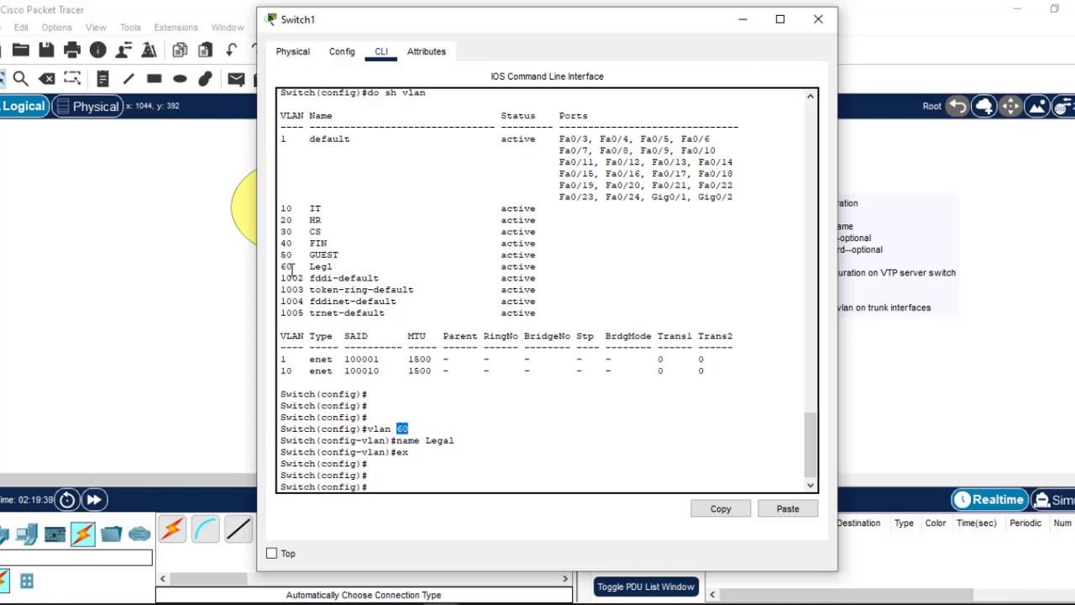
drag(294, 267, 281, 266)
drag(458, 446, 424, 442)
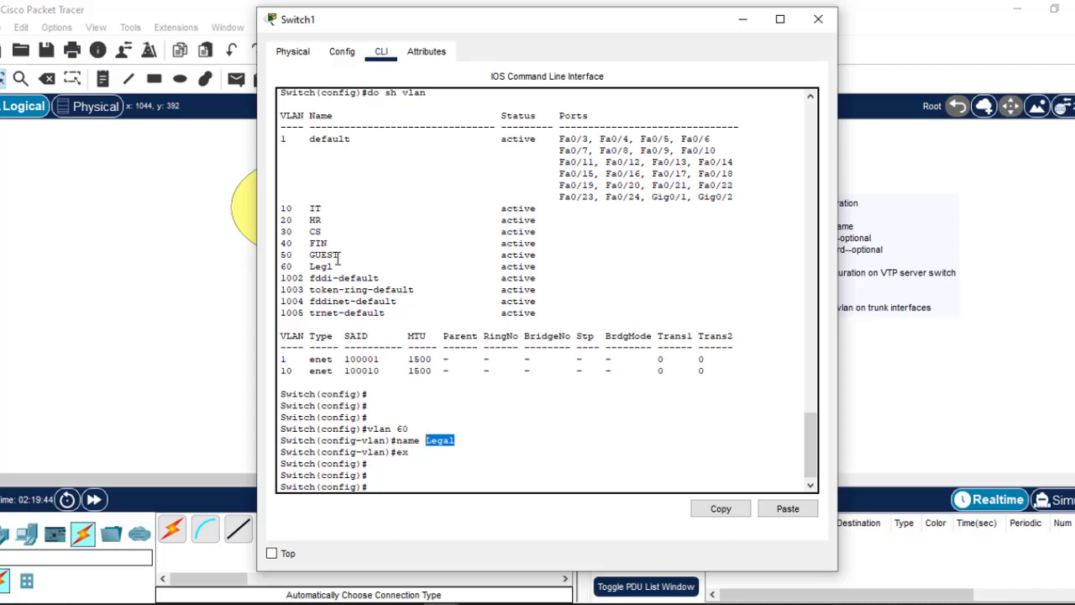
drag(337, 266, 310, 263)
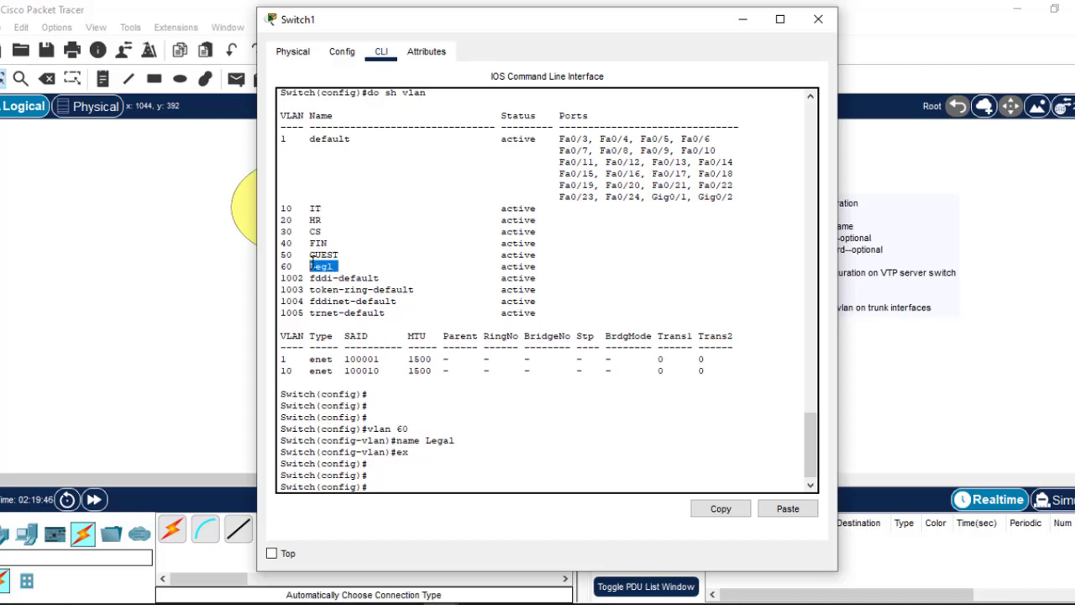
- List Switch1's VLANs once more with do sh vlan to verify VLAN 60's name, and close the Switch1 window
click(405, 455)
text(do sh vlan)
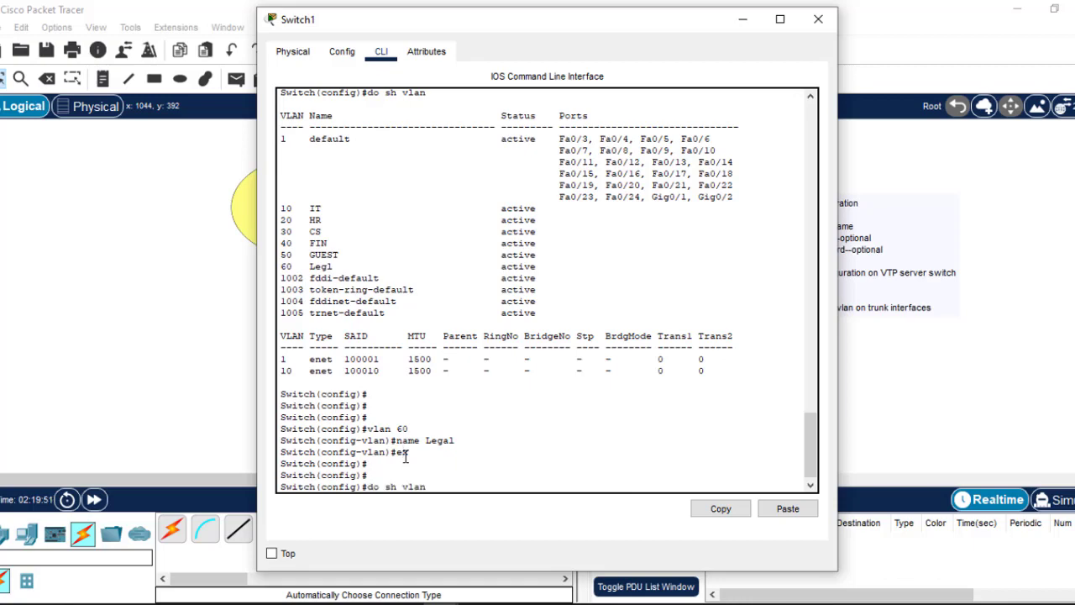
key(Return)
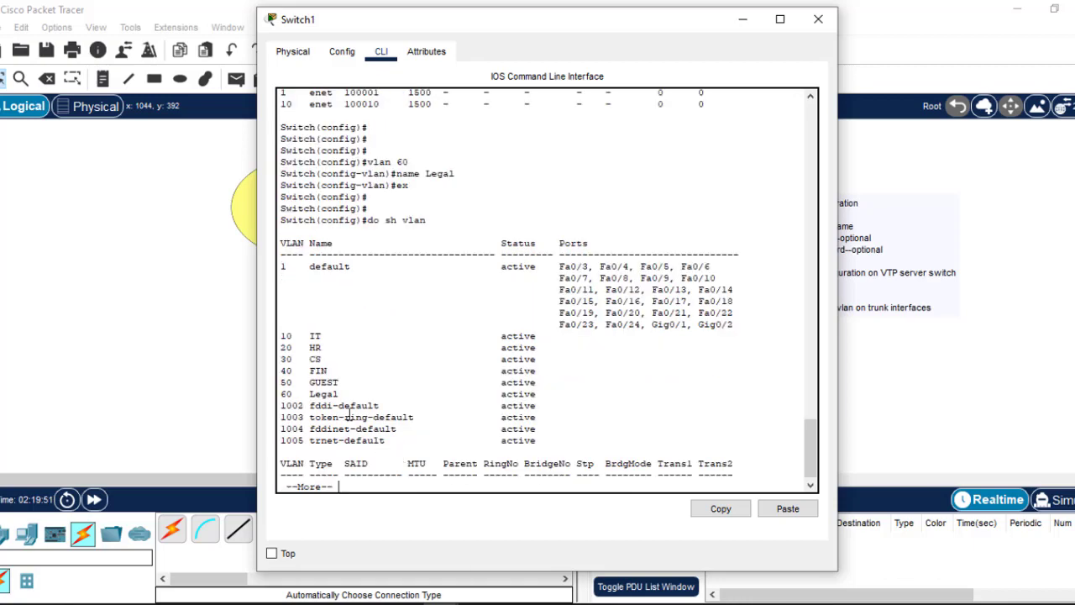
drag(339, 394, 310, 395)
click(504, 320)
key(Return)
key(Return)
key(Return)
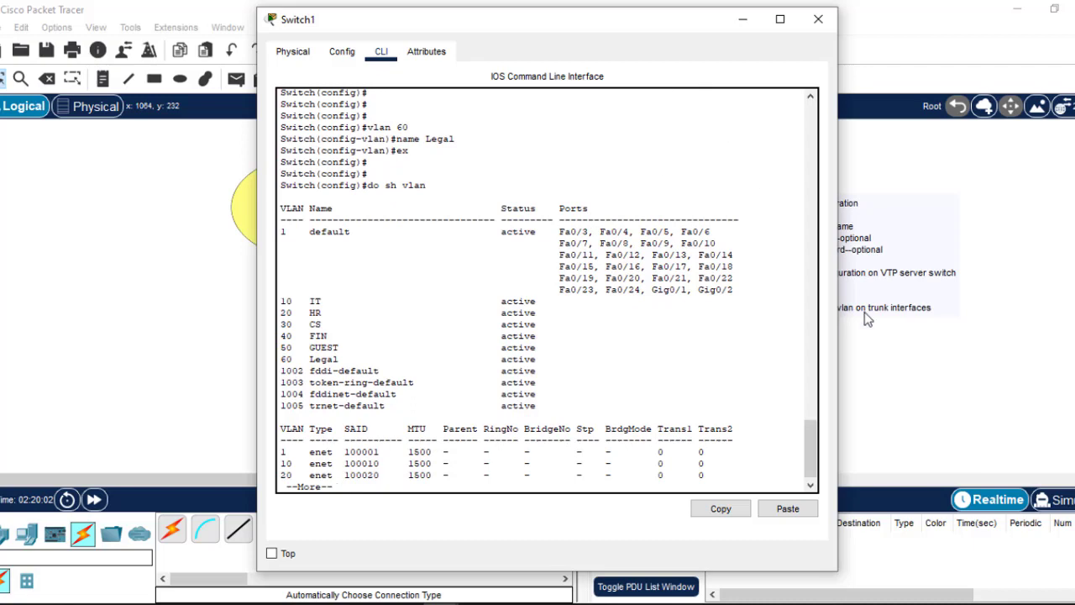
drag(814, 458, 888, 9)
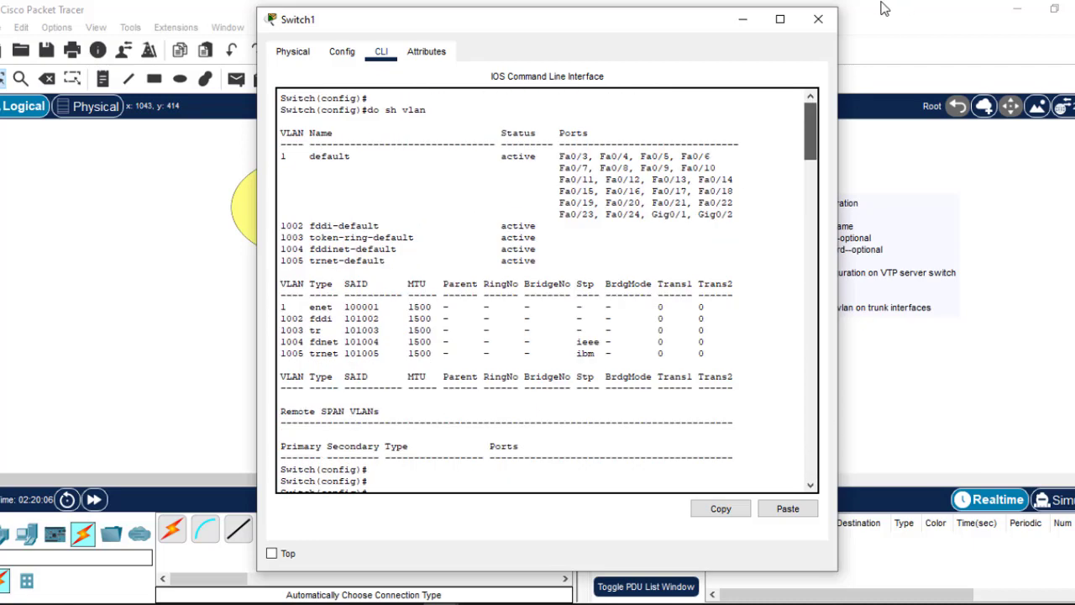
click(818, 18)
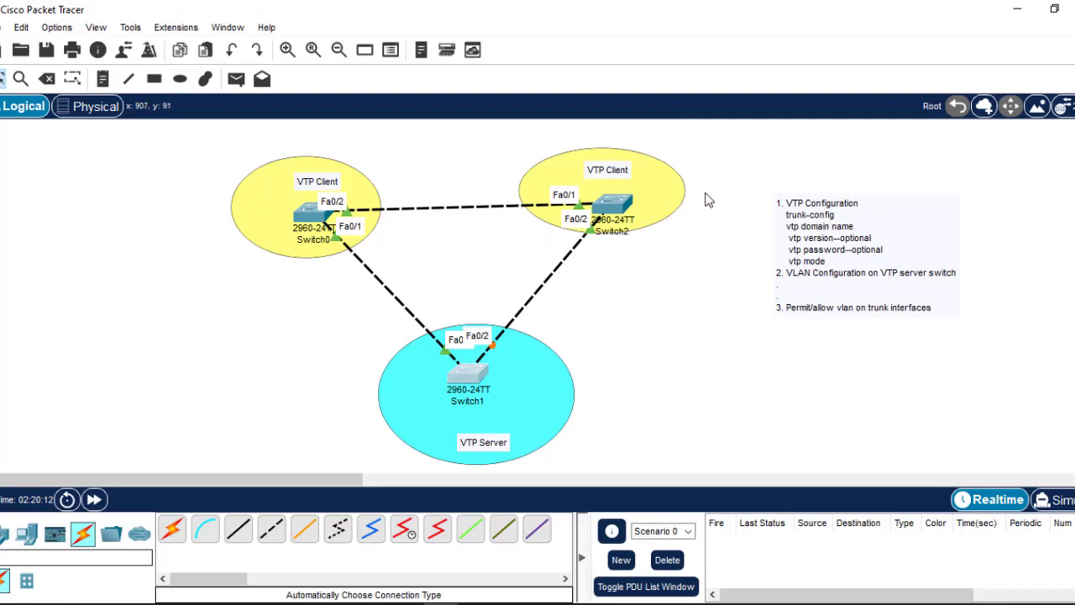
- Review the earlier VLAN table in Switch0's CLI and finish that listing
click(311, 213)
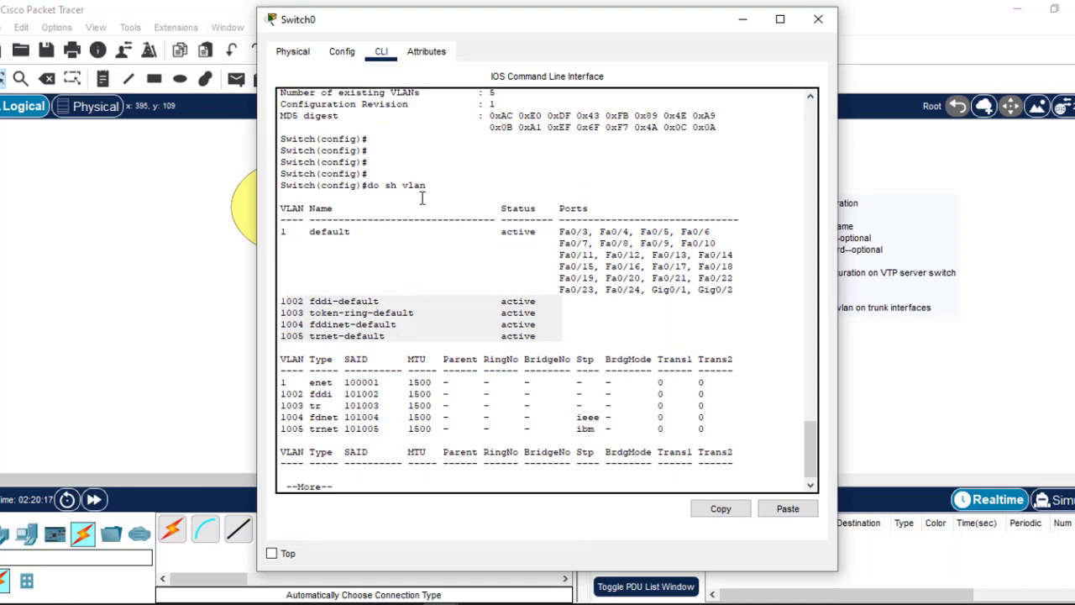
drag(427, 185, 362, 185)
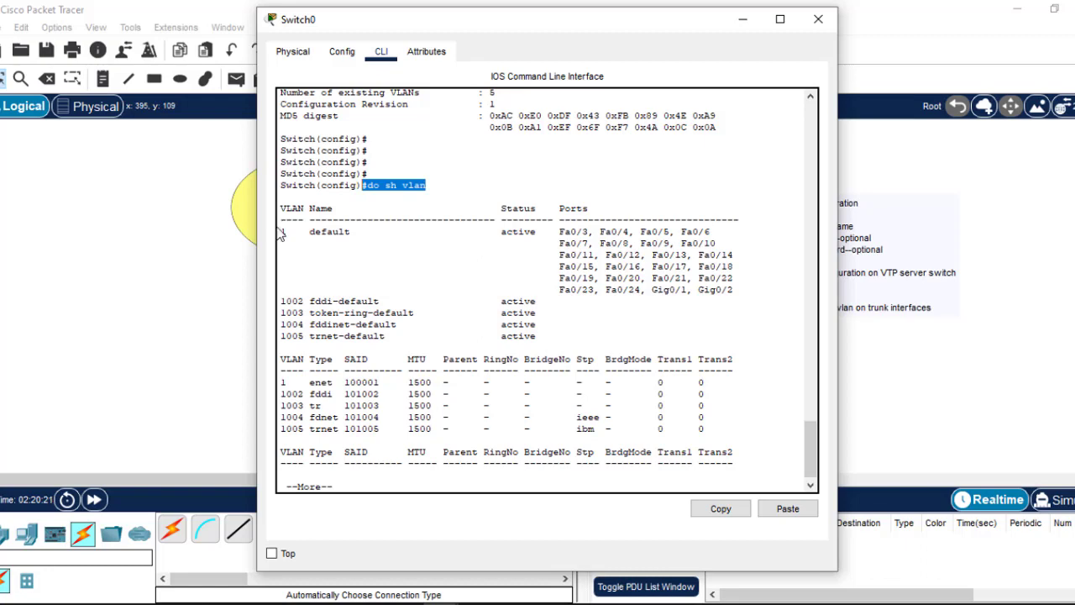
drag(283, 231, 332, 352)
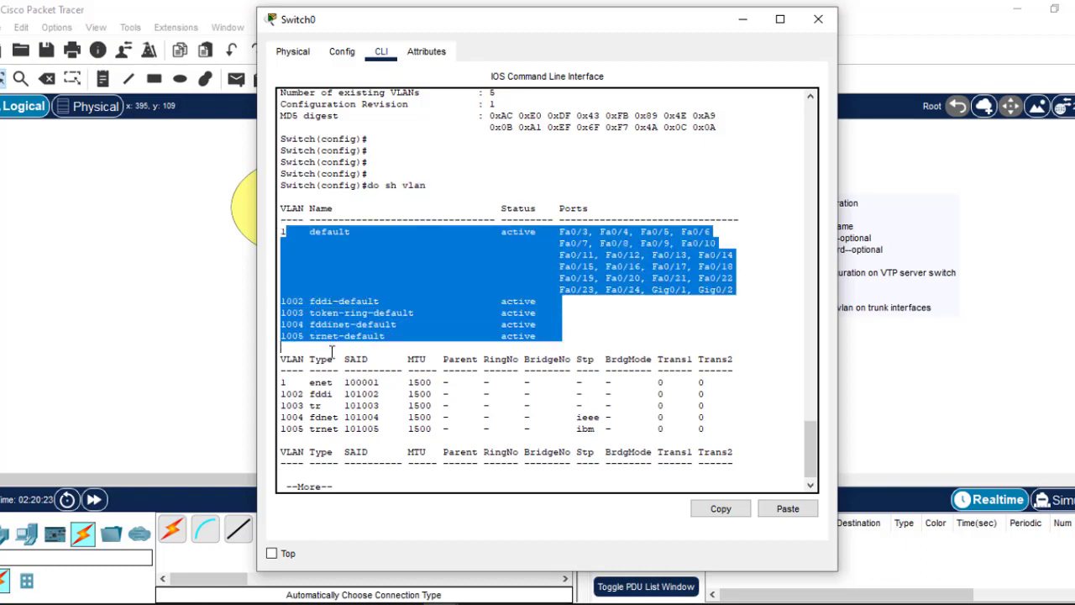
key(space)
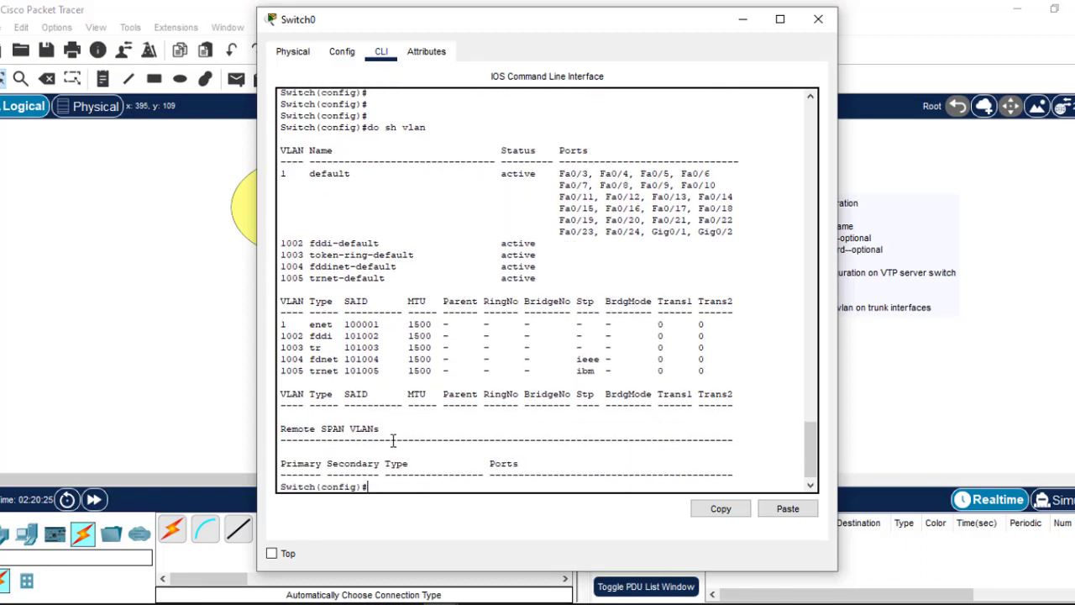
- Run do sh vlan on Switch0 to check that VLANs 10 to 60 have propagated, then close its window
key(Up)
key(Return)
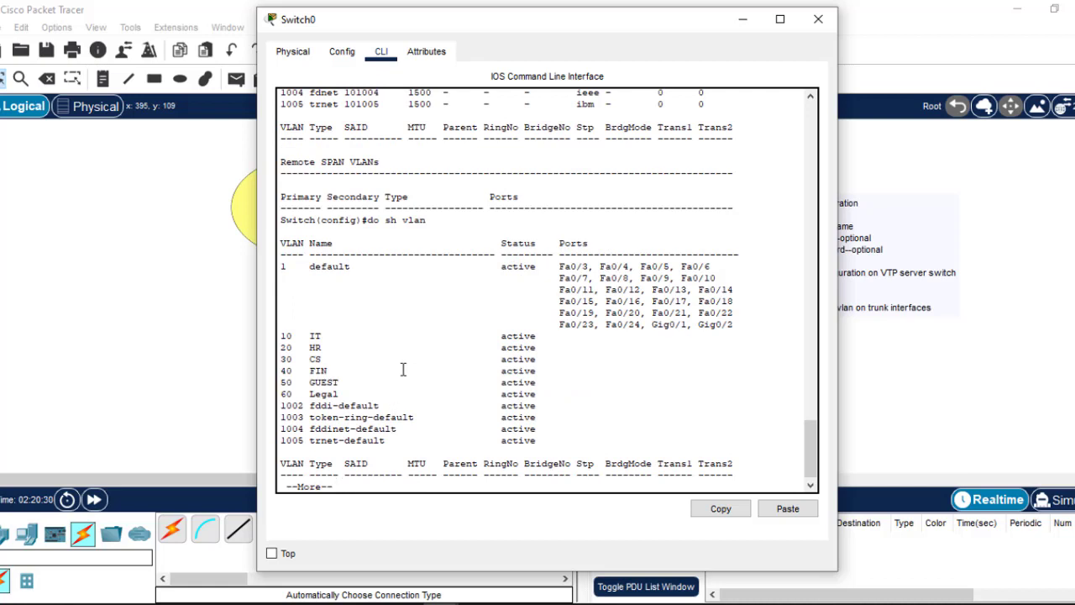
drag(281, 336, 352, 394)
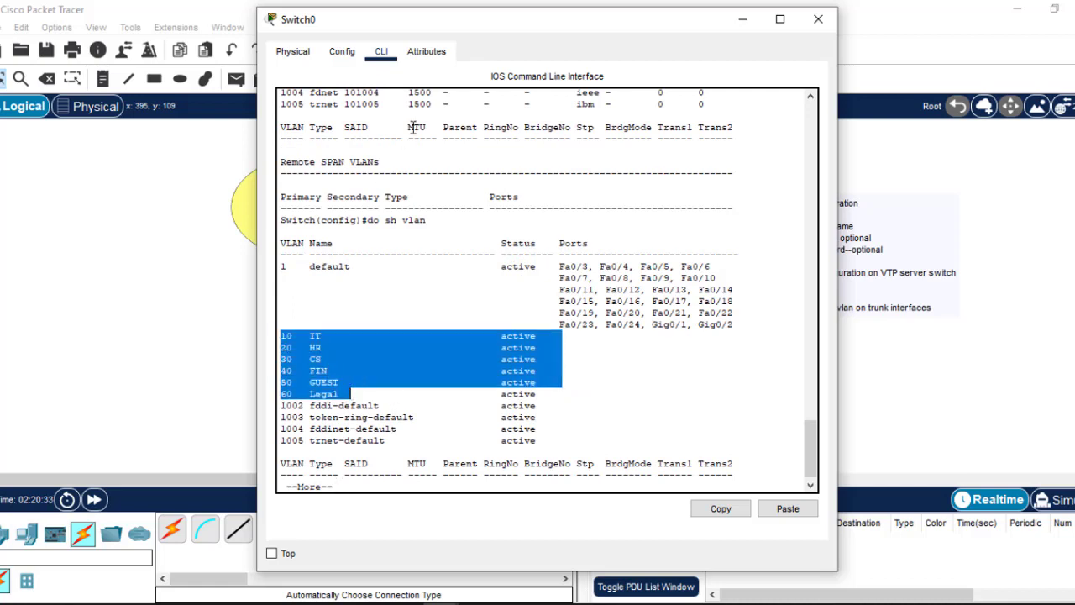
drag(354, 24, 361, 88)
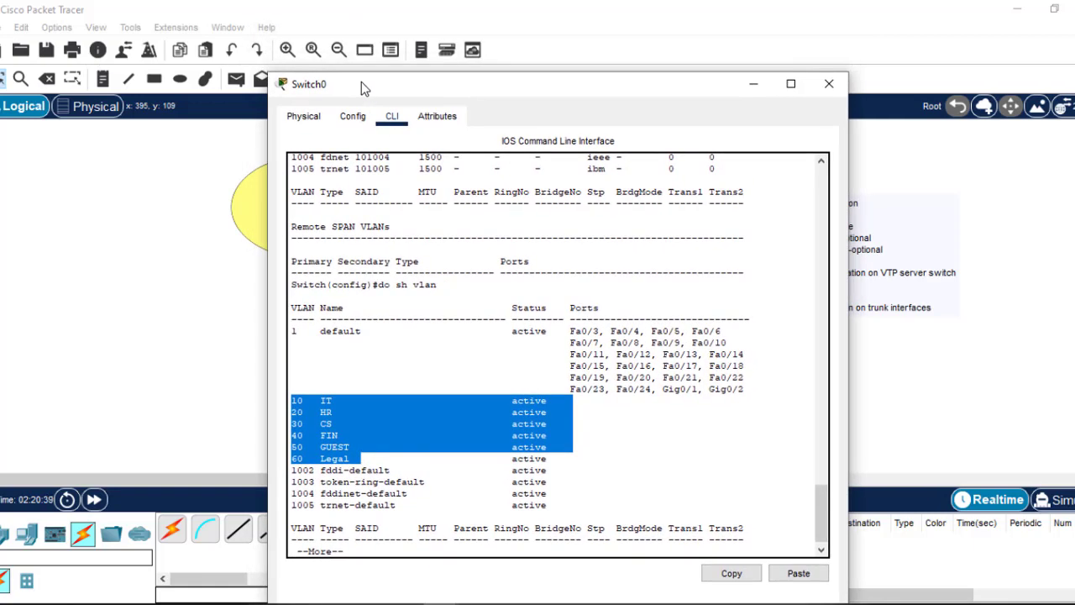
click(839, 81)
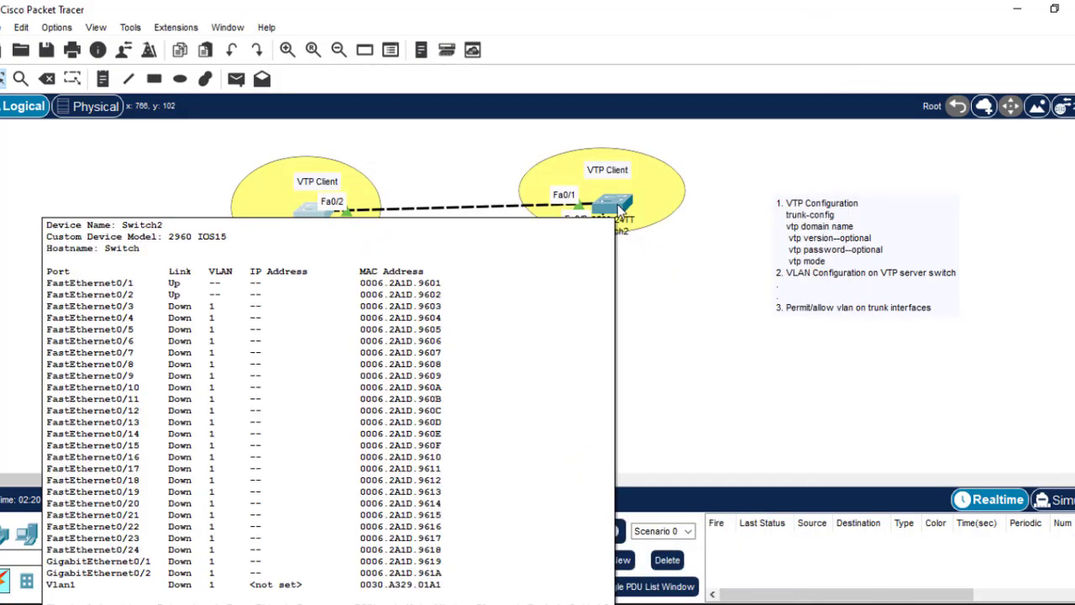
- Review the earlier sh vlan output in Switch2's CLI and page past the rest of the listing
click(619, 208)
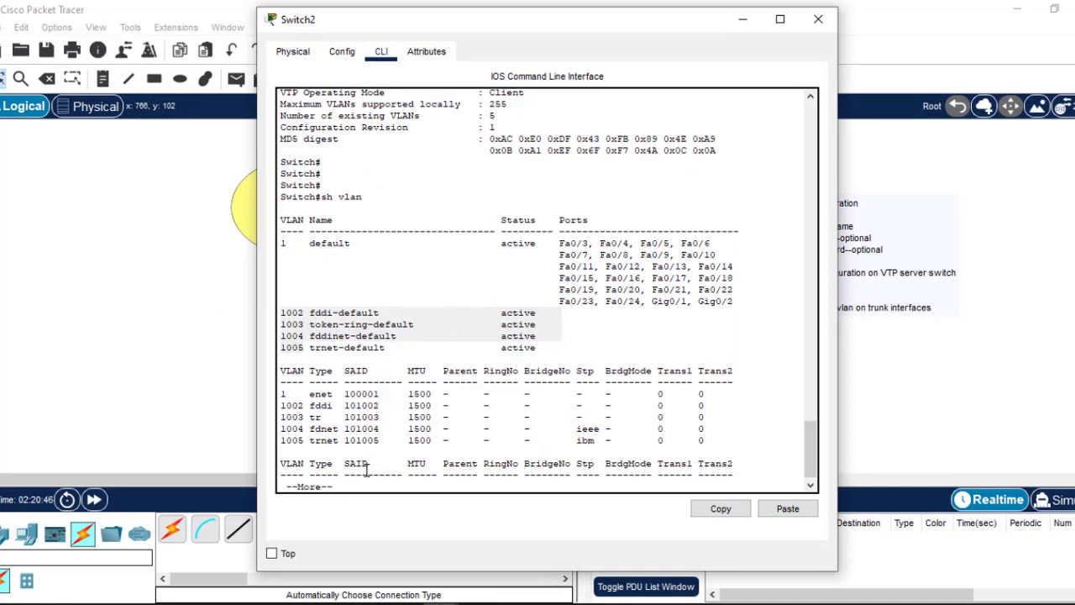
key(Return)
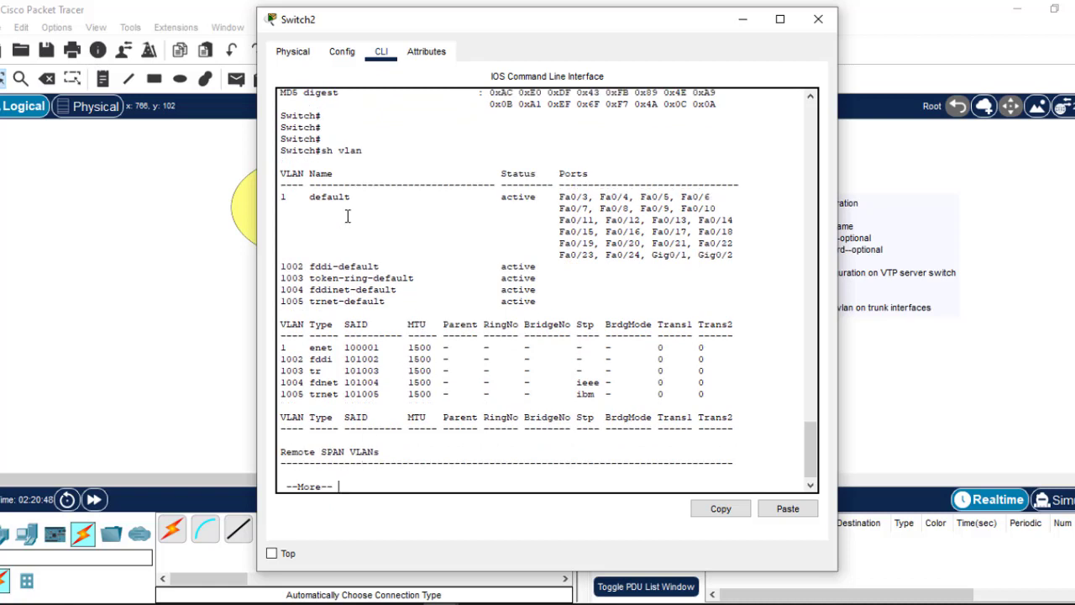
drag(365, 151, 324, 153)
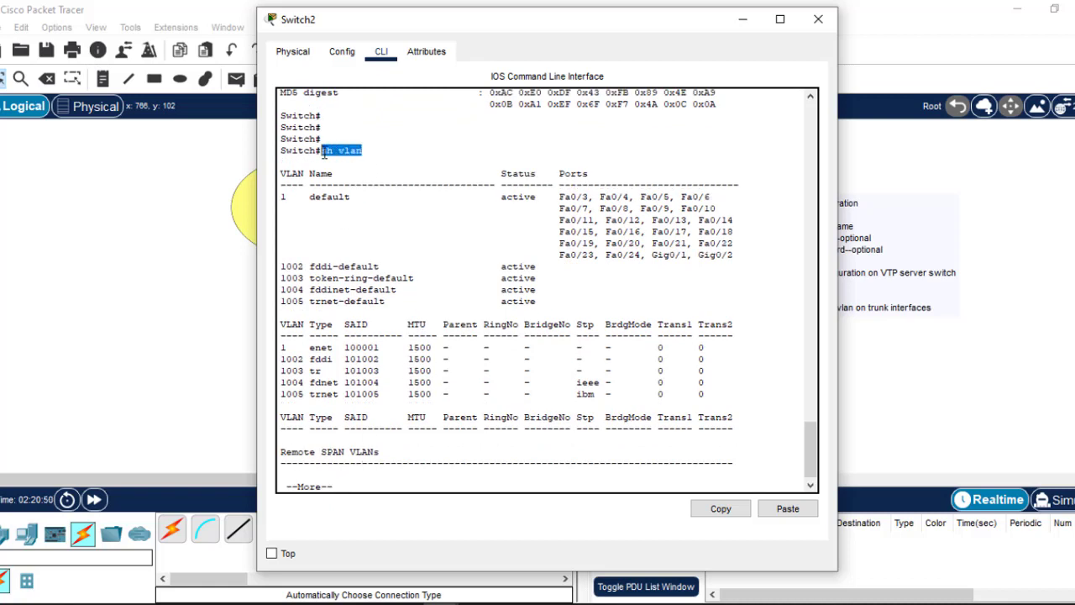
drag(282, 197, 366, 467)
key(Return)
- Run sh vlan again on Switch2 to check VLANs 10 to 60, then minimize its window
key(Up)
key(Return)
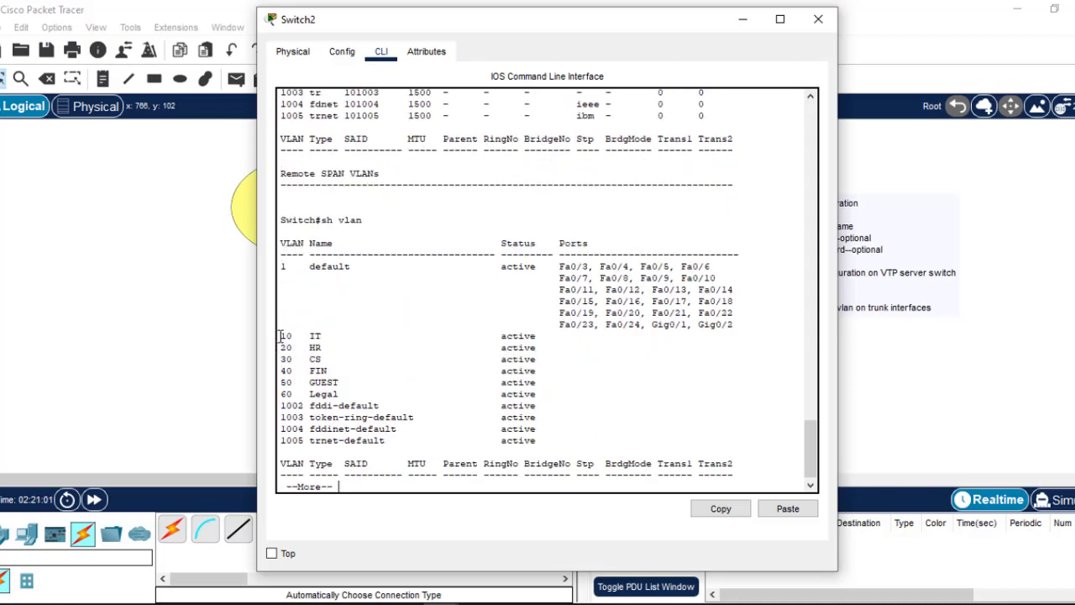
drag(281, 336, 342, 393)
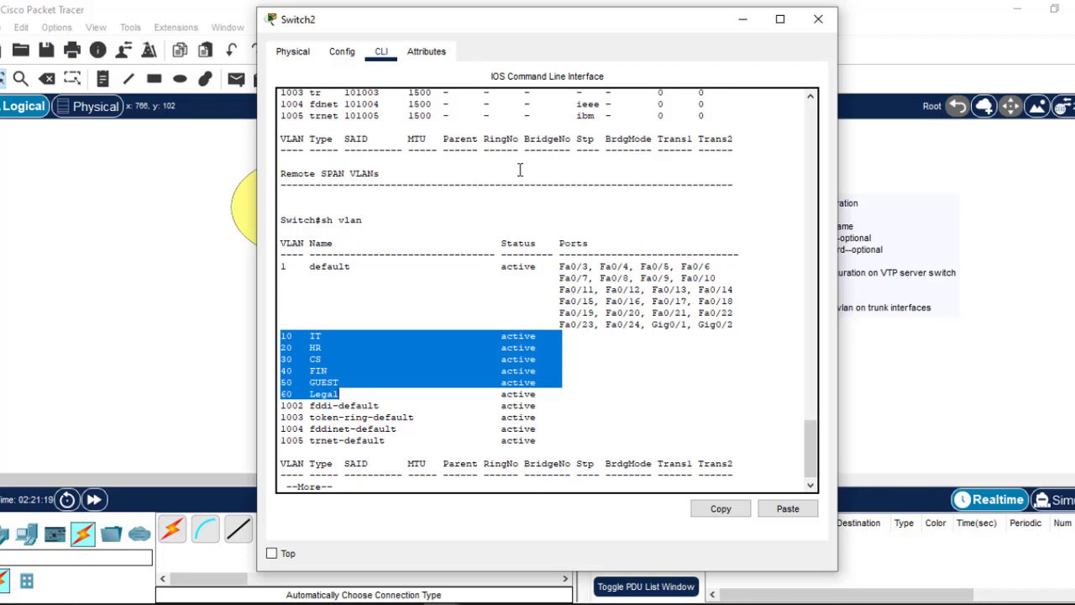
click(746, 23)
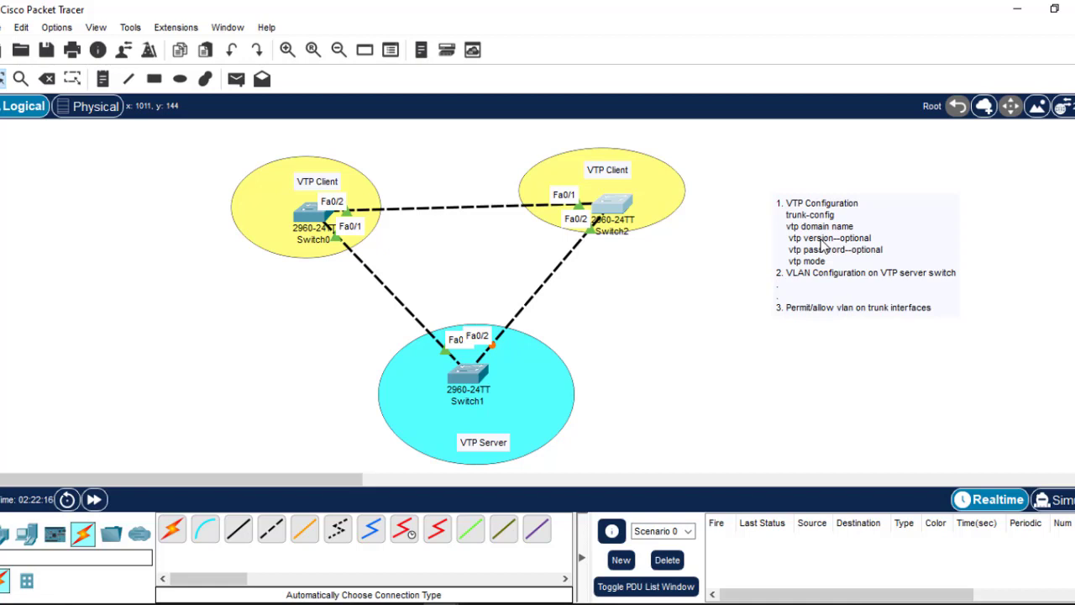
- Move the VTP configuration note closer to the switch topology and deselect it
drag(821, 244, 763, 247)
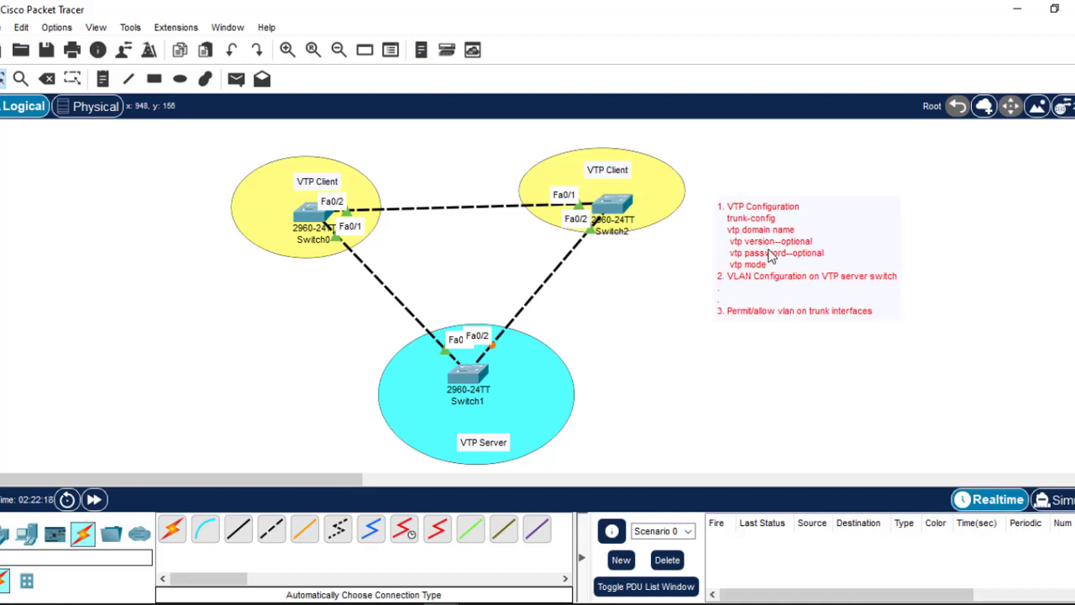
click(1008, 188)
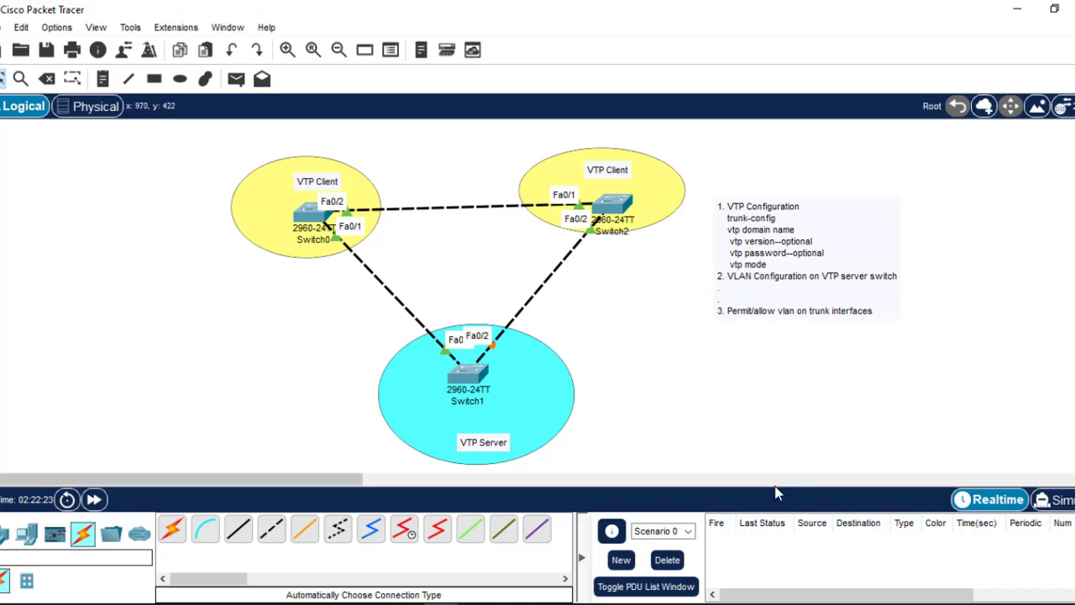
- Consult the Day 3 slide in PowerPoint for the VLAN permit/deny Configs topic, and return to Packet Tracer
key(alt+Tab)
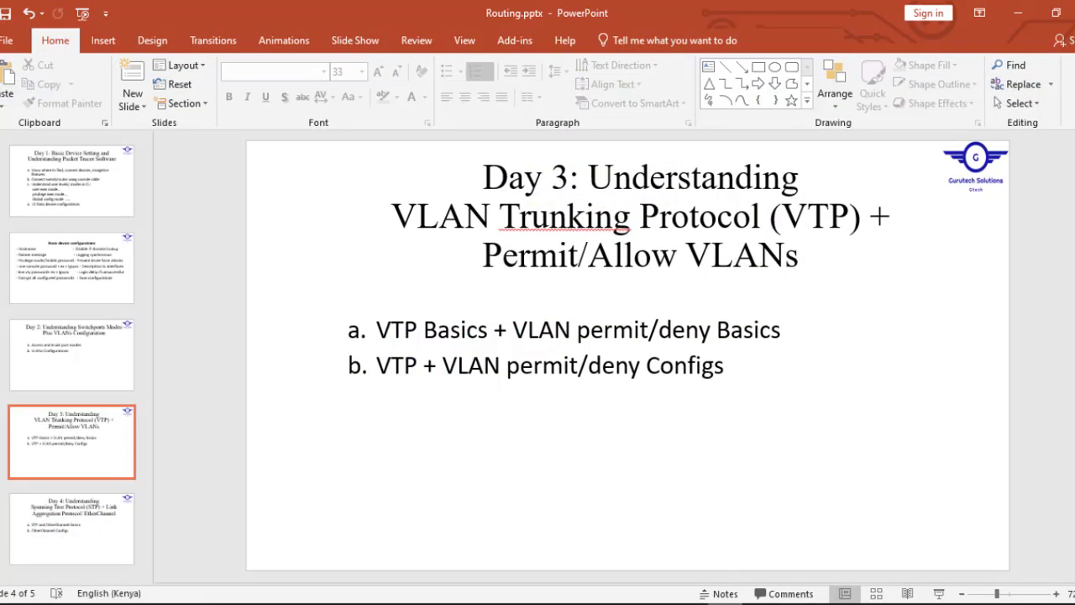
key(alt+Tab)
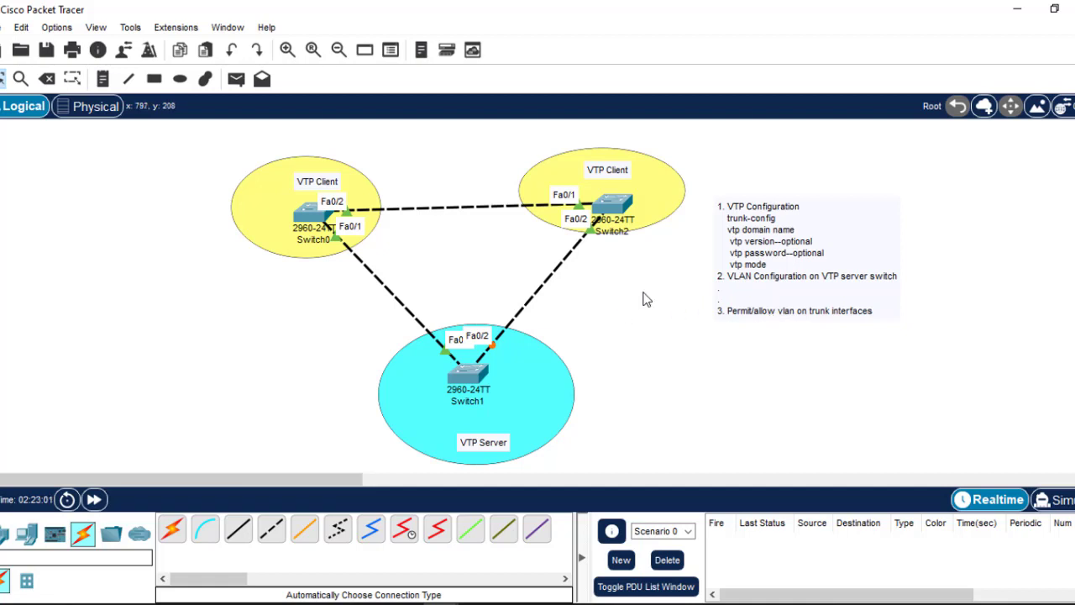
key(alt+Tab)
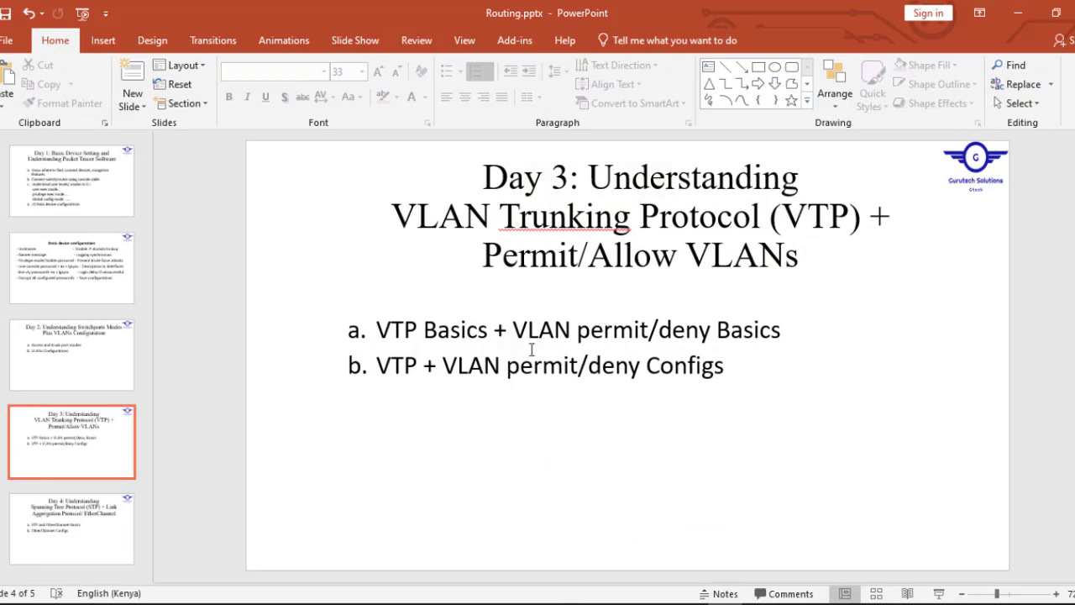
drag(443, 367, 724, 370)
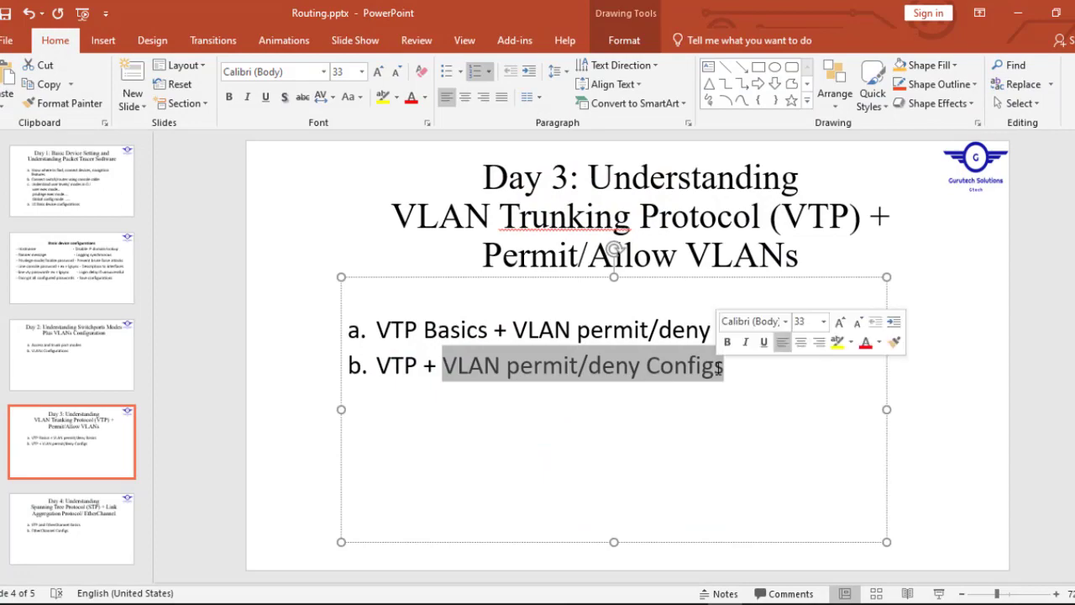
key(alt+Tab)
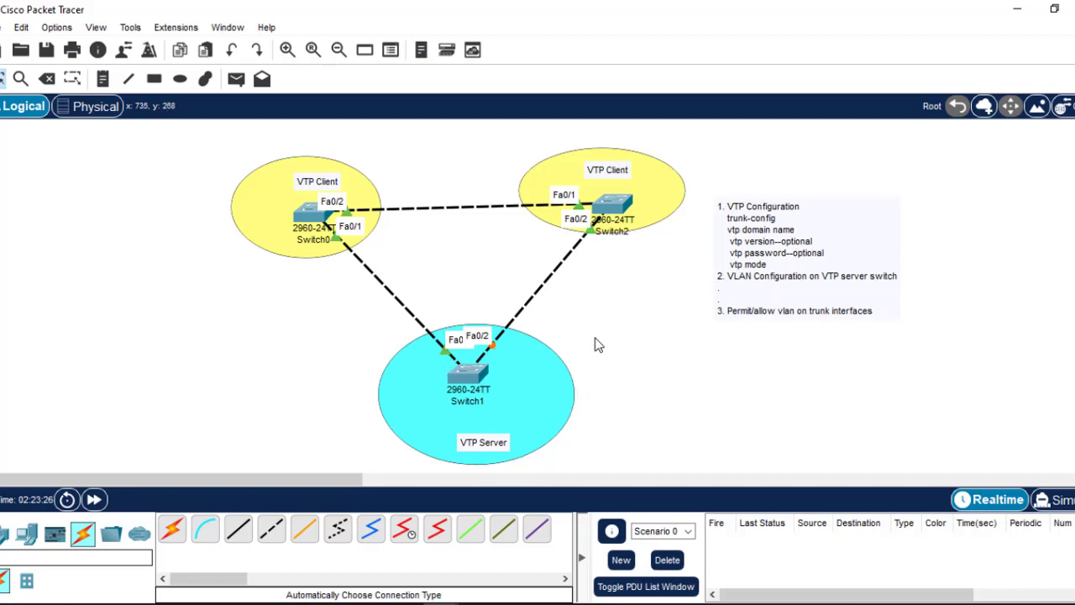
drag(595, 339, 624, 320)
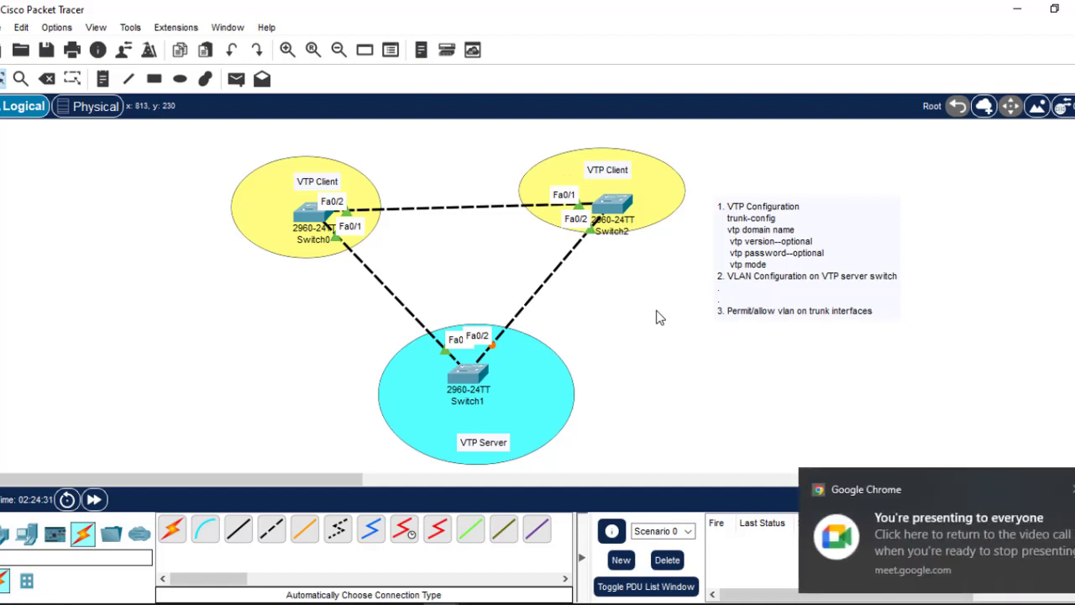
- Change item 3 of the note to read Permit/deny vlan on trunk interfaces
click(772, 319)
drag(776, 324, 754, 325)
text(deny)
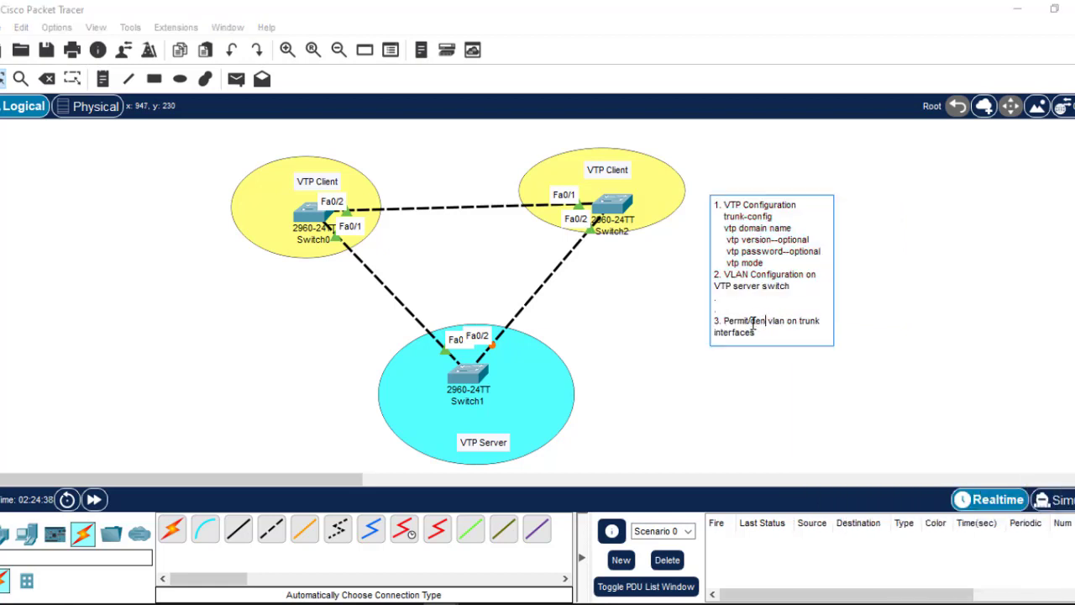
click(923, 326)
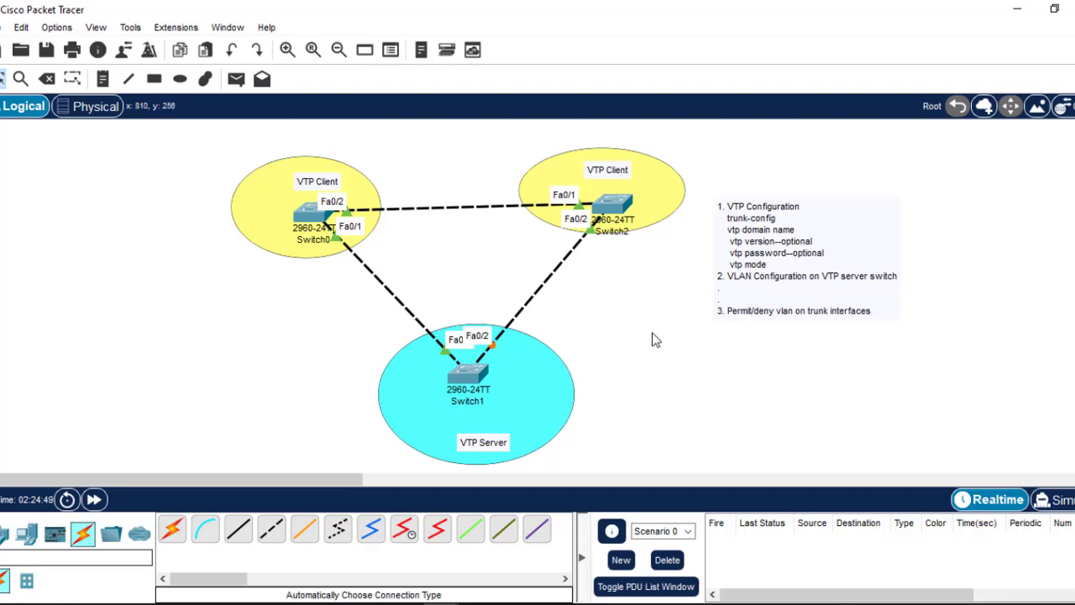
- Page through the pending VLAN listing in Switch1's CLI and quit it to return to the configuration prompt
click(474, 375)
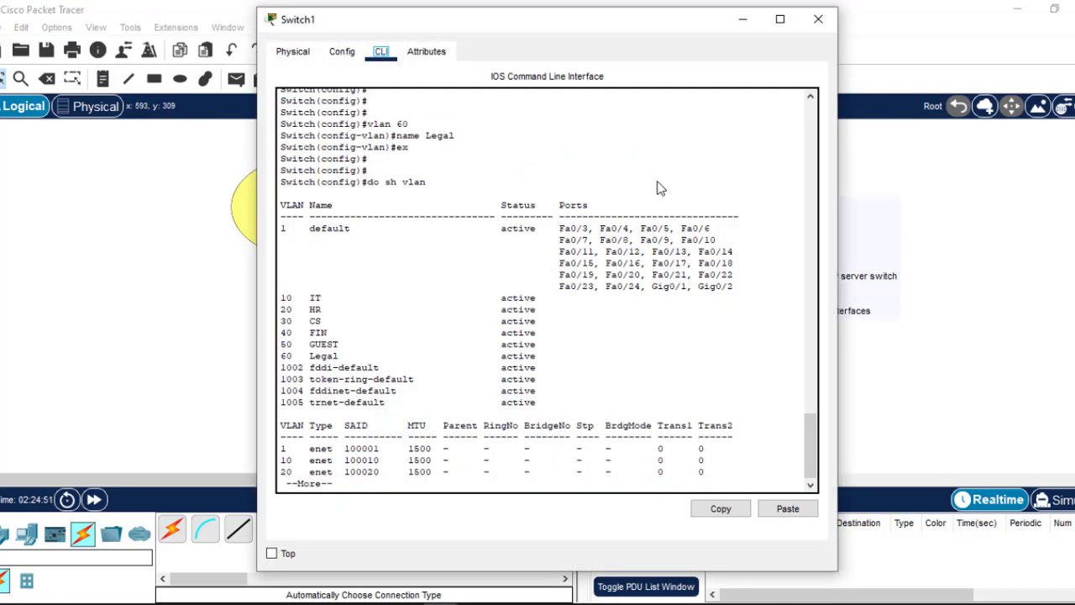
key(Return)
key(Return)
key(Return)
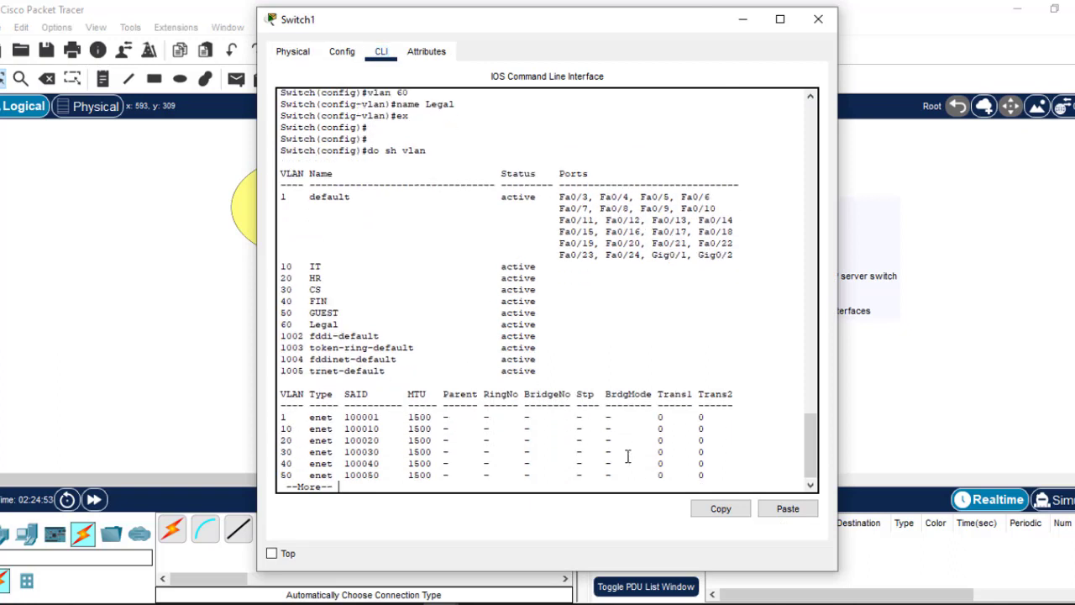
key(q)
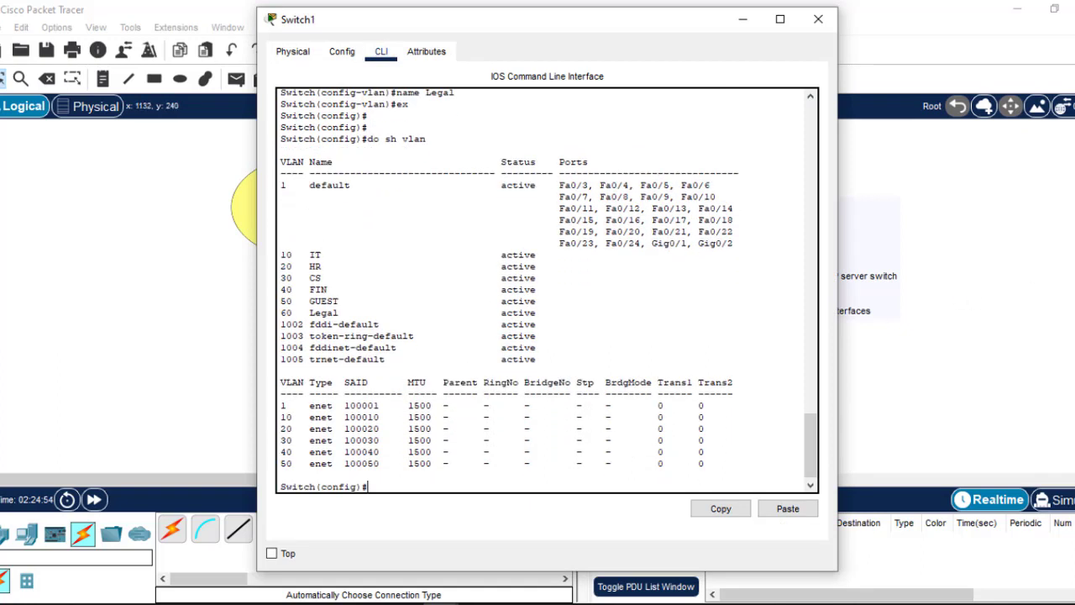
- Add the lines "identify trunk inteface", "Configure trunk" and "Allow/deny vlans" under item 3 of the note
click(1017, 316)
double_click(789, 311)
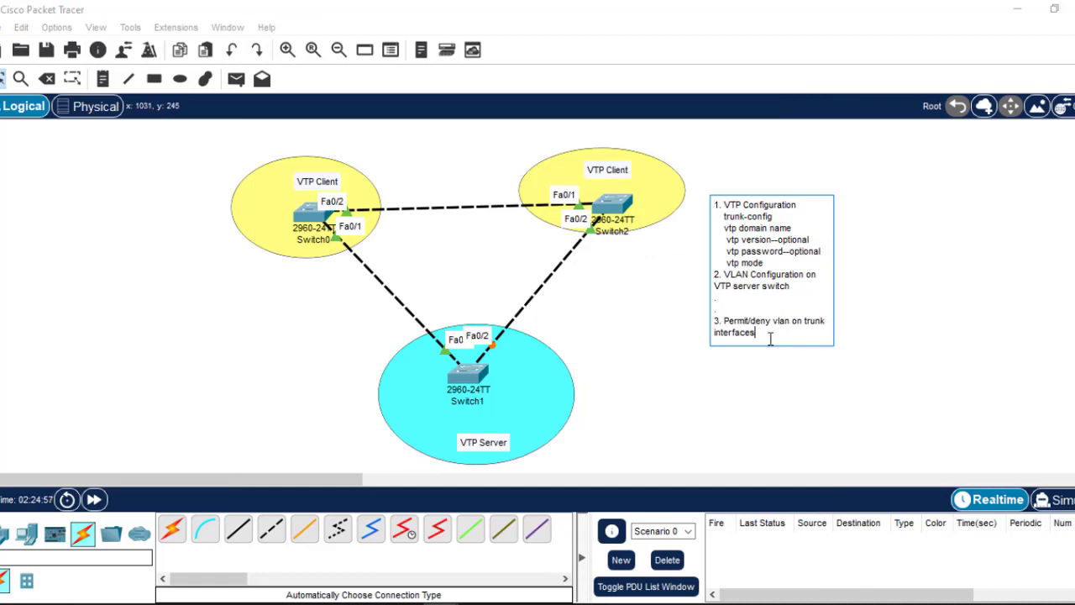
key(Return)
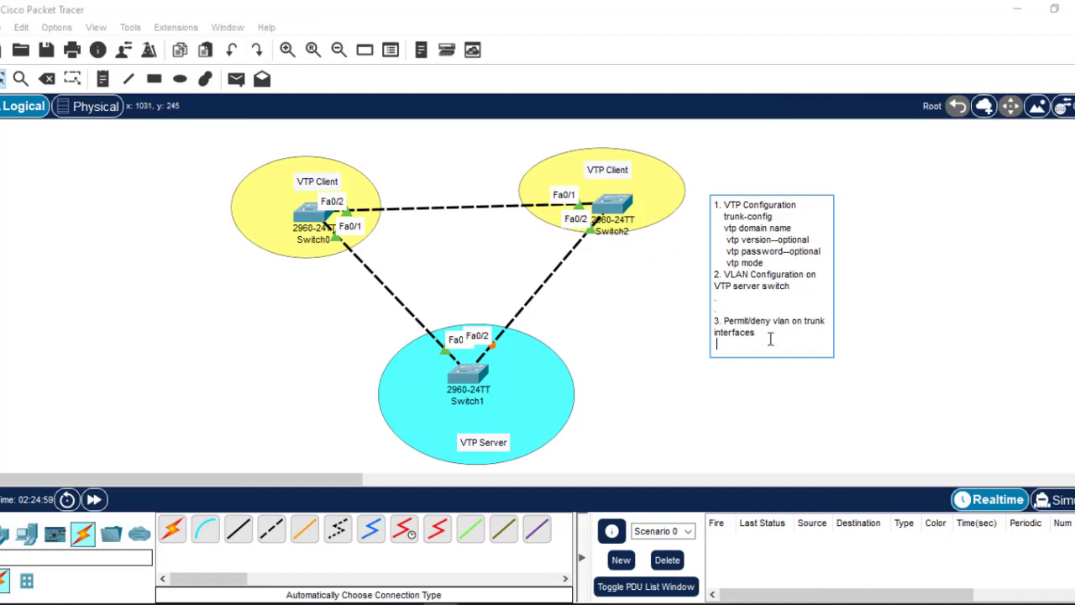
text(identify trunk inteface)
key(Return)
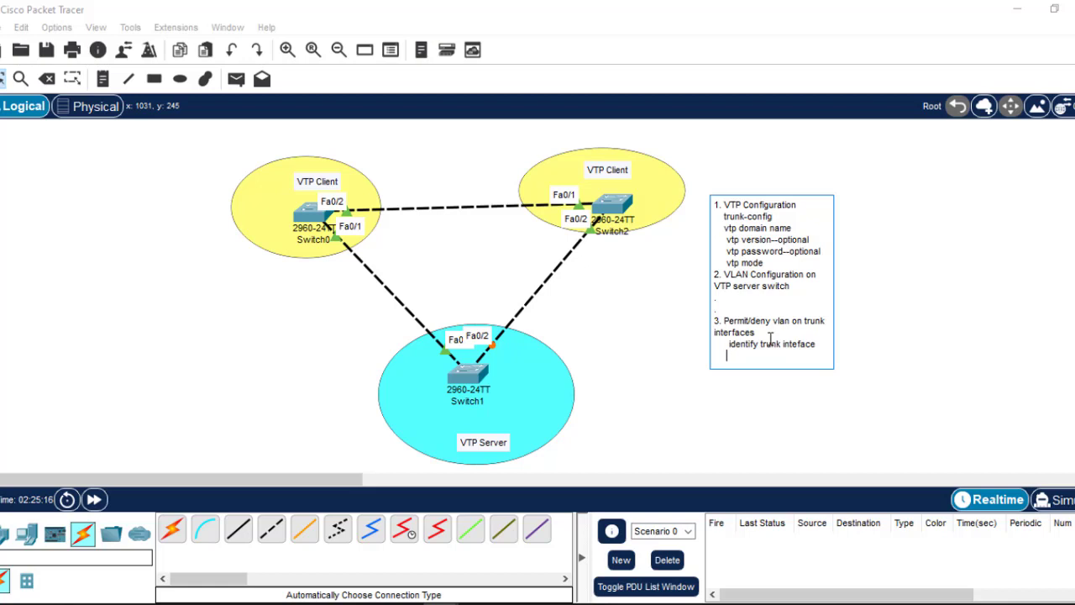
text(Configure trunk)
key(Return)
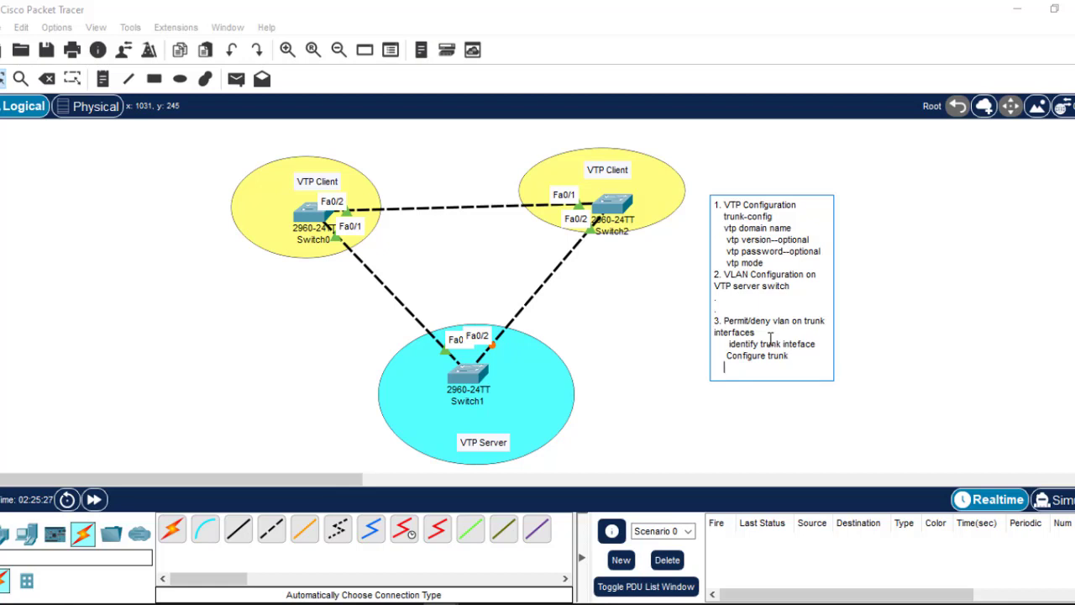
text(Allow/deny vlans)
click(914, 341)
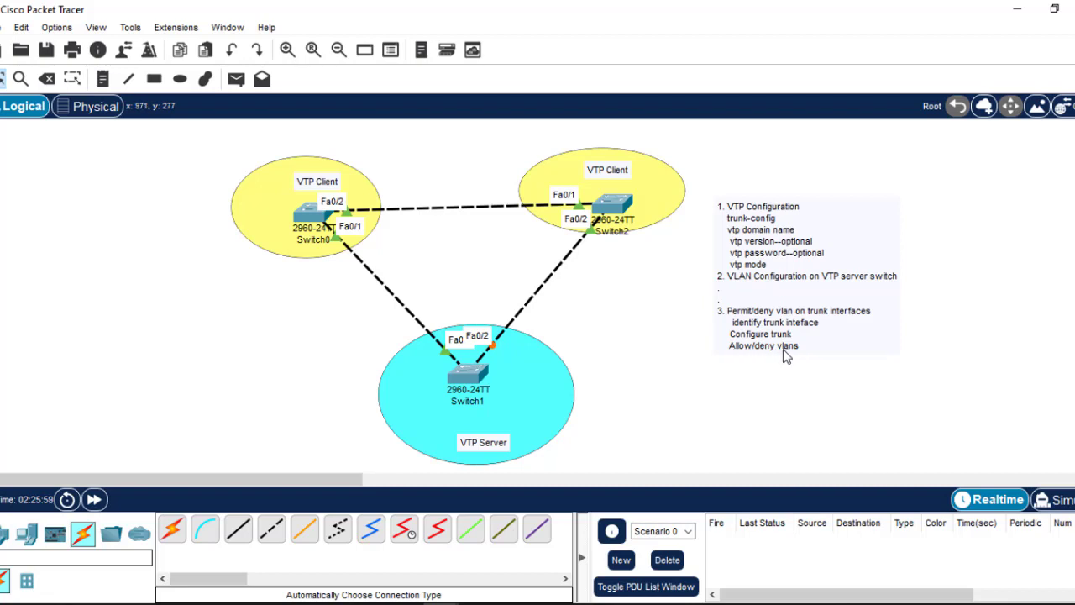
- Open Switch1's CLI and enter interface range configuration for fa0/1-2
click(461, 372)
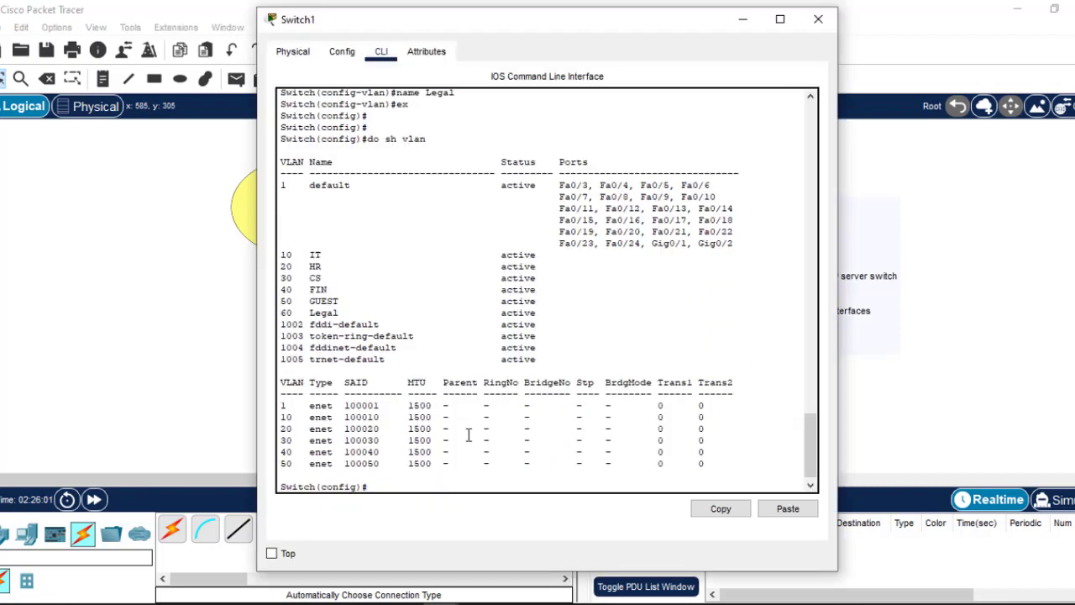
key(Return)
key(Return)
key(Return)
key(Return)
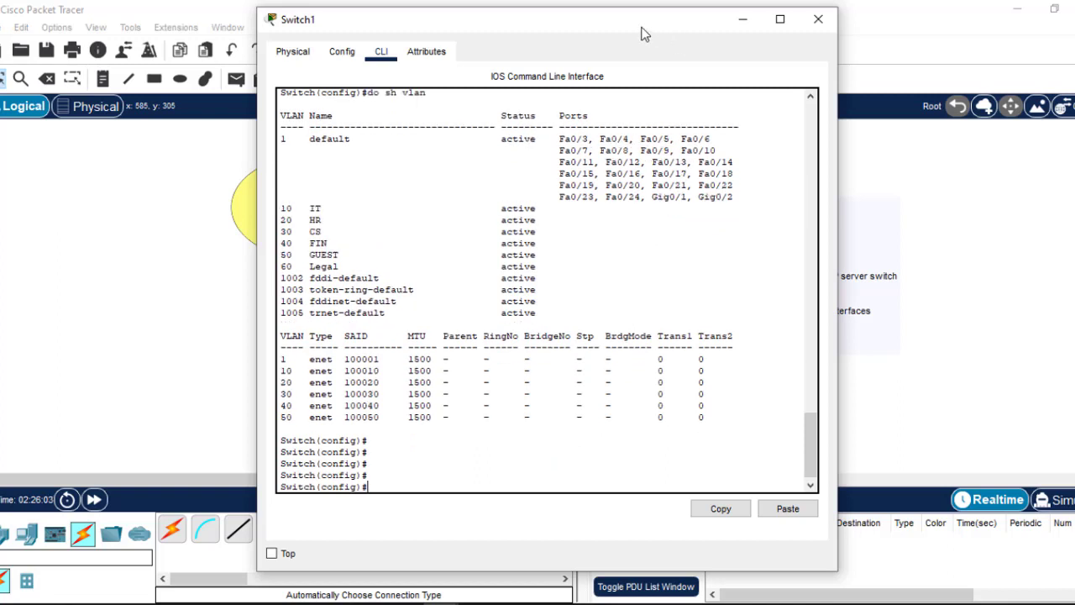
drag(641, 33, 577, 47)
text(i)
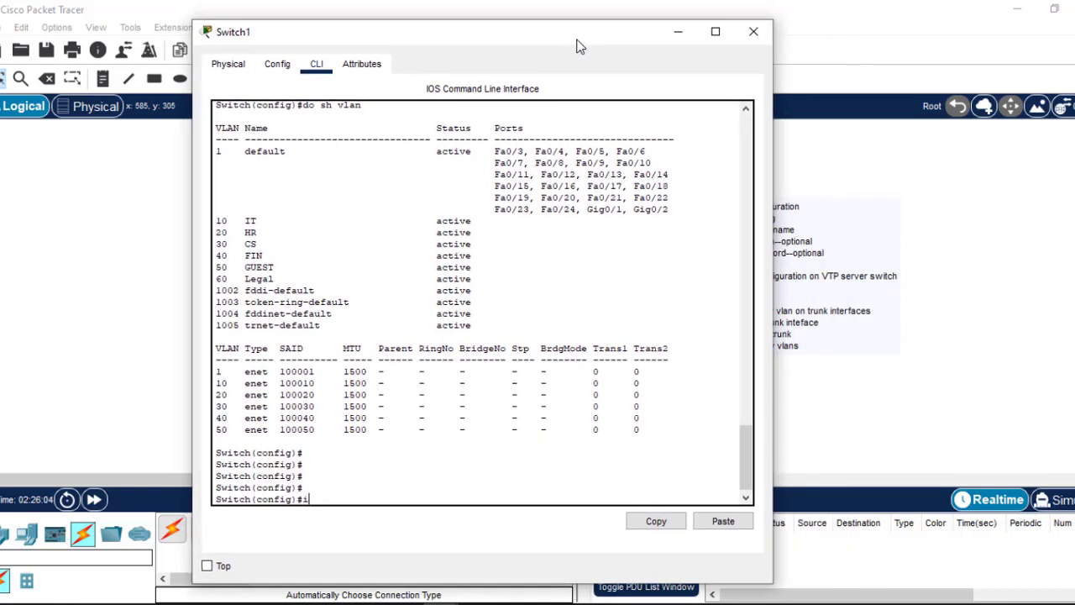
text(nt range fa0/1-2)
key(Return)
key(Return)
key(Return)
key(Return)
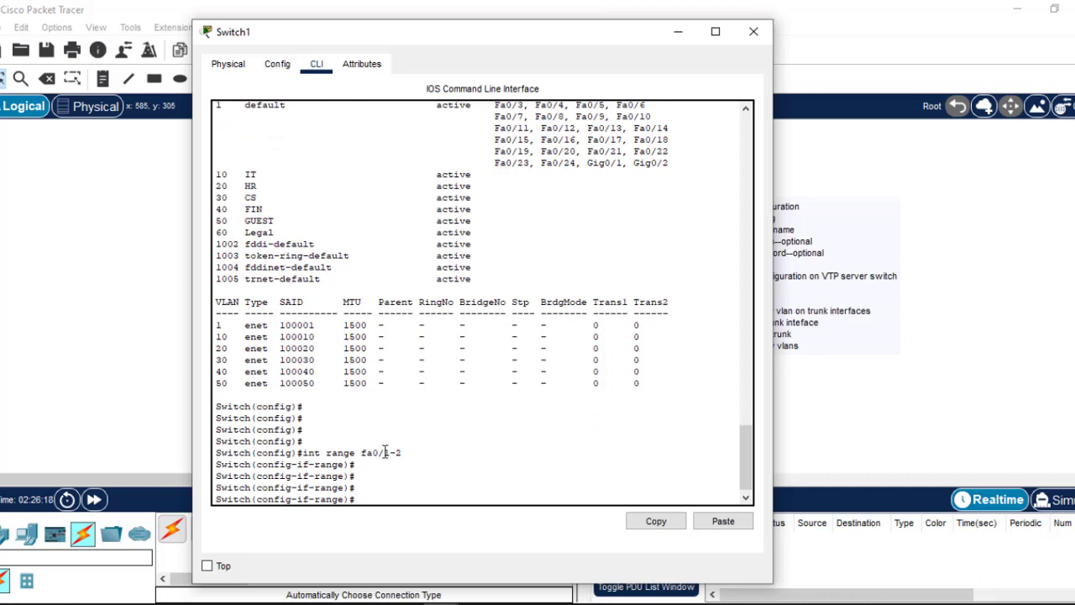
- Review the trunk steps in the topology note against the fa0/1-2 range command and VLANs 10 to 60 in Switch1's CLI
drag(405, 452, 325, 455)
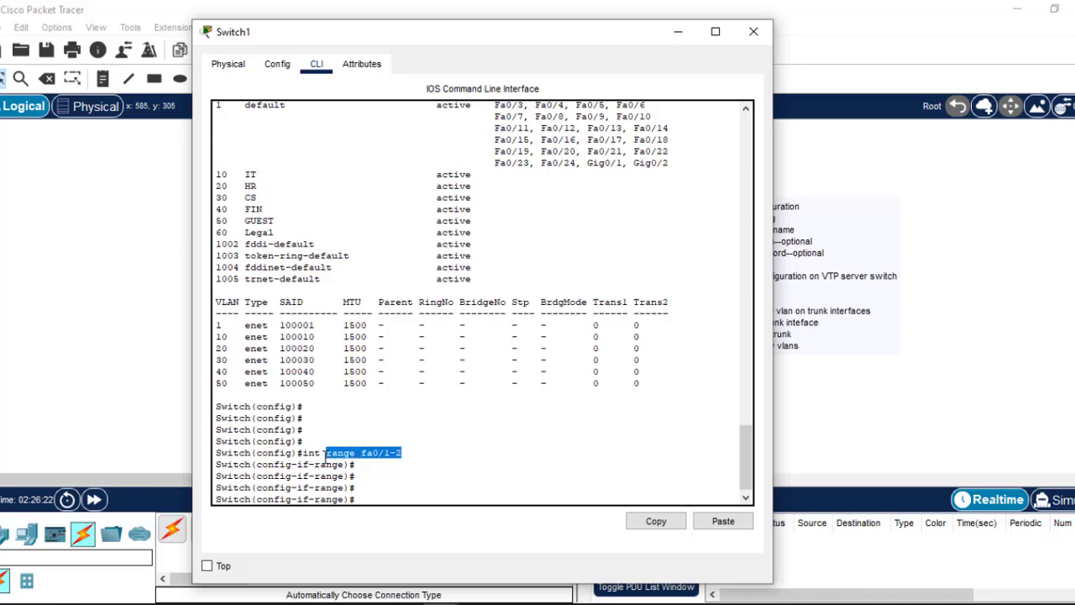
click(365, 477)
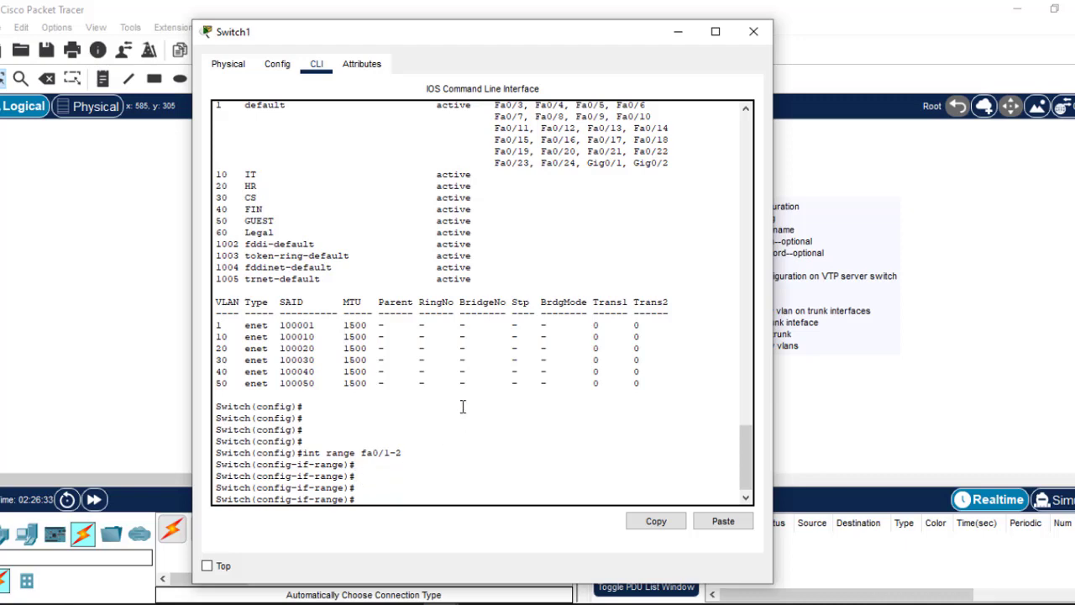
click(1006, 328)
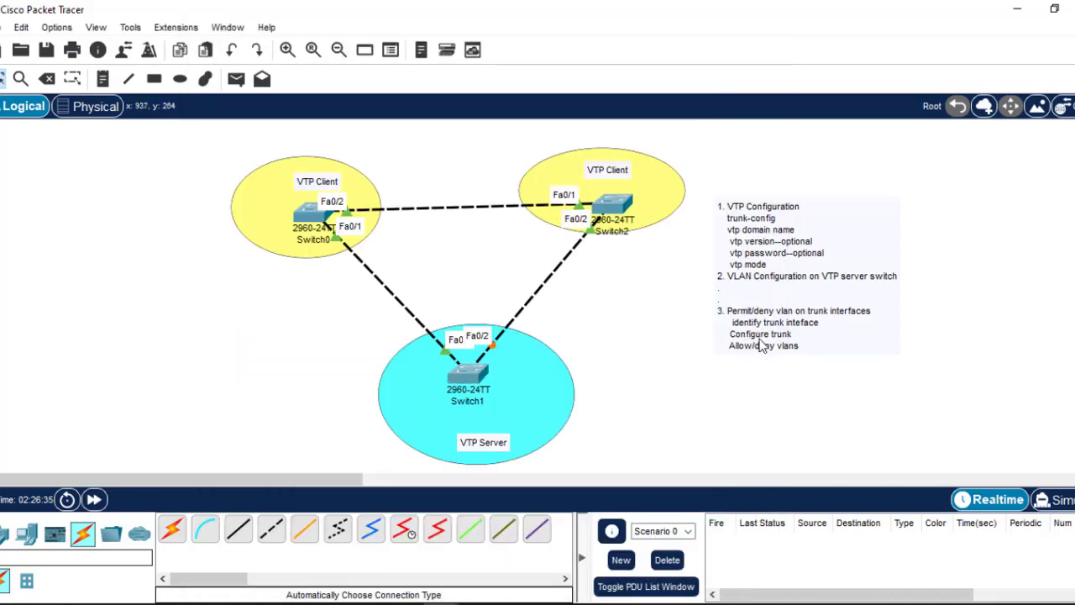
click(469, 382)
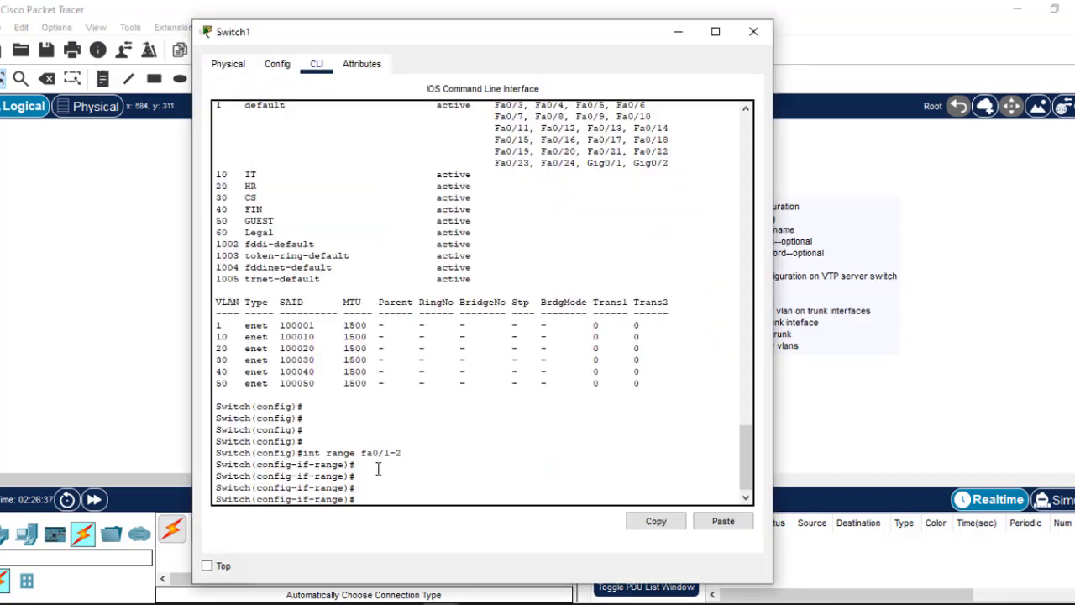
click(927, 385)
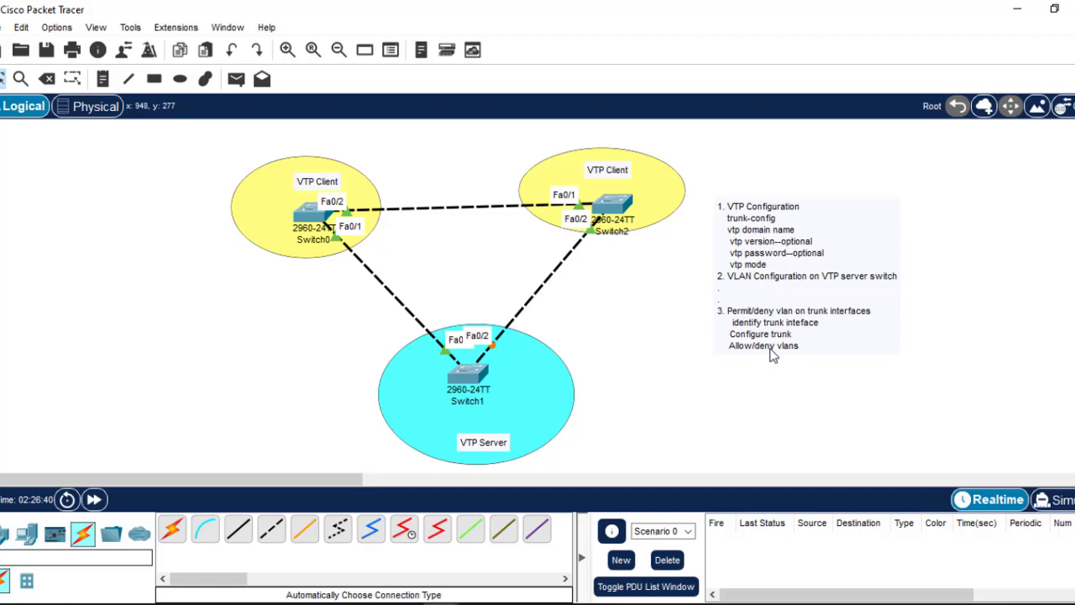
click(474, 376)
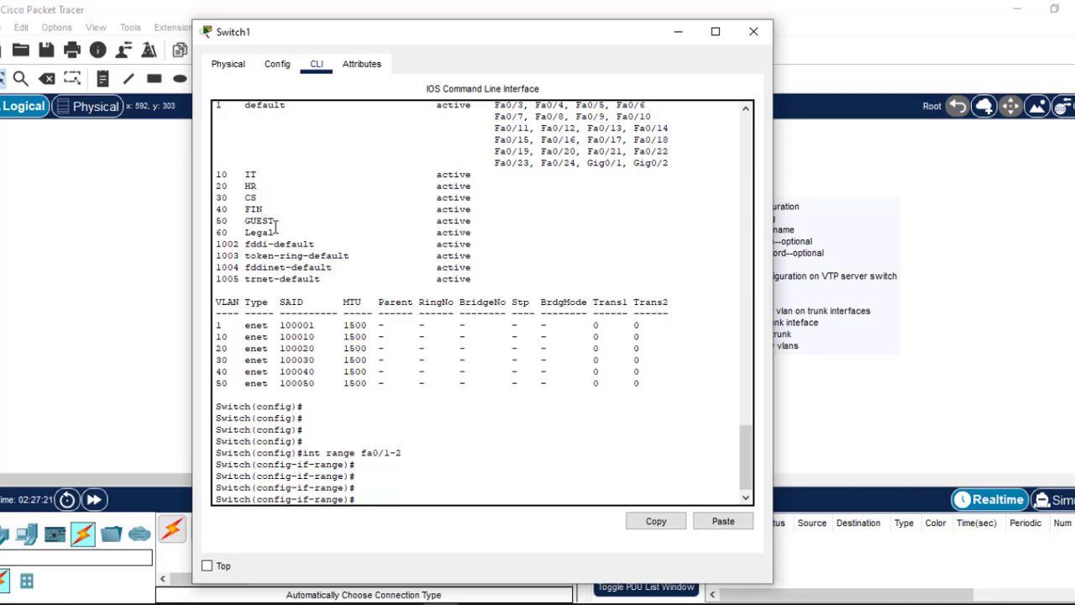
drag(275, 232, 215, 174)
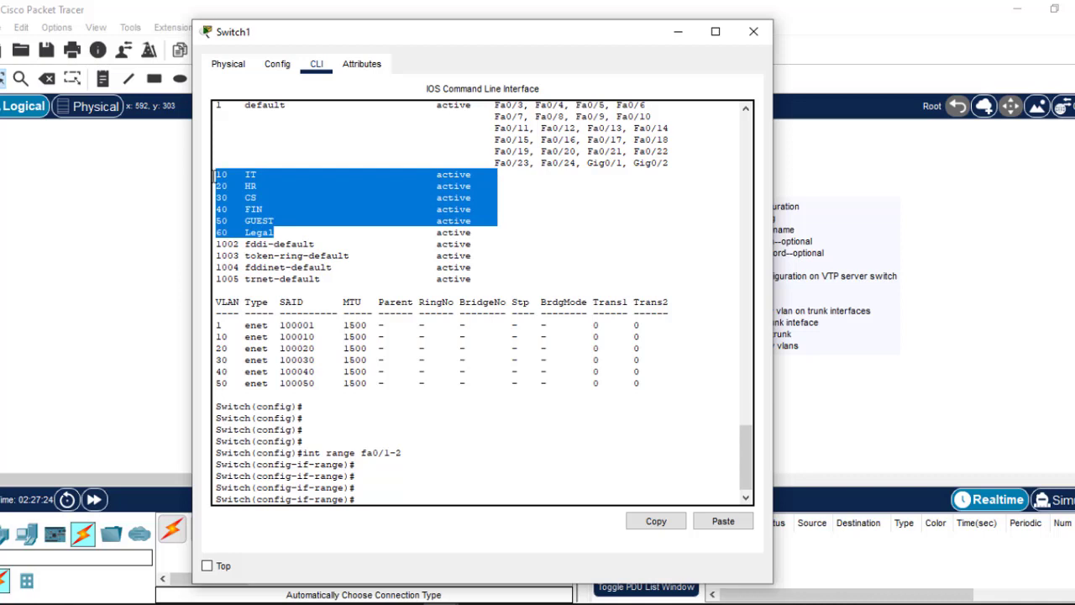
- Exit the interface range mode on Switch1 back to global configuration
click(406, 482)
text(exit)
key(Return)
key(Return)
key(Return)
key(Return)
key(Return)
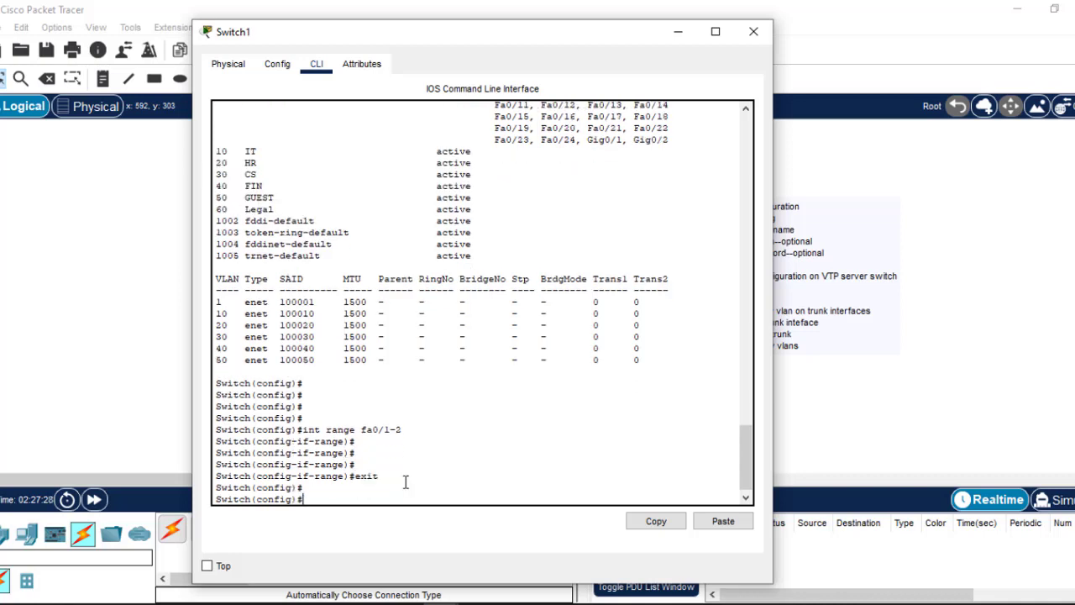
key(Return)
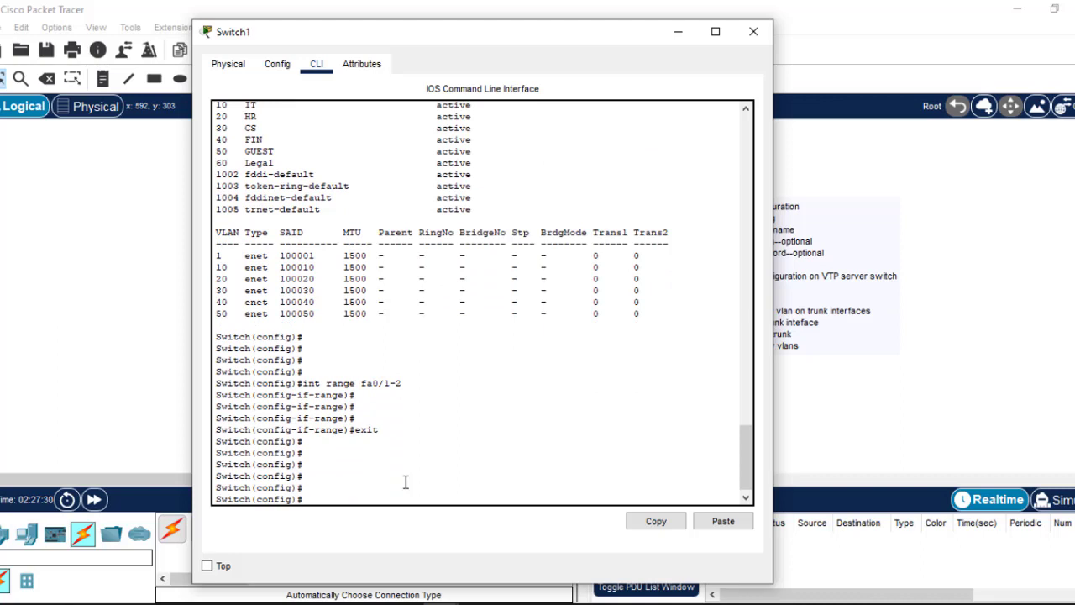
- Create VLAN 110 with the name Hacker on Switch1 and return to global configuration mode
text(Vlan 110)
key(Return)
text(name Hacker)
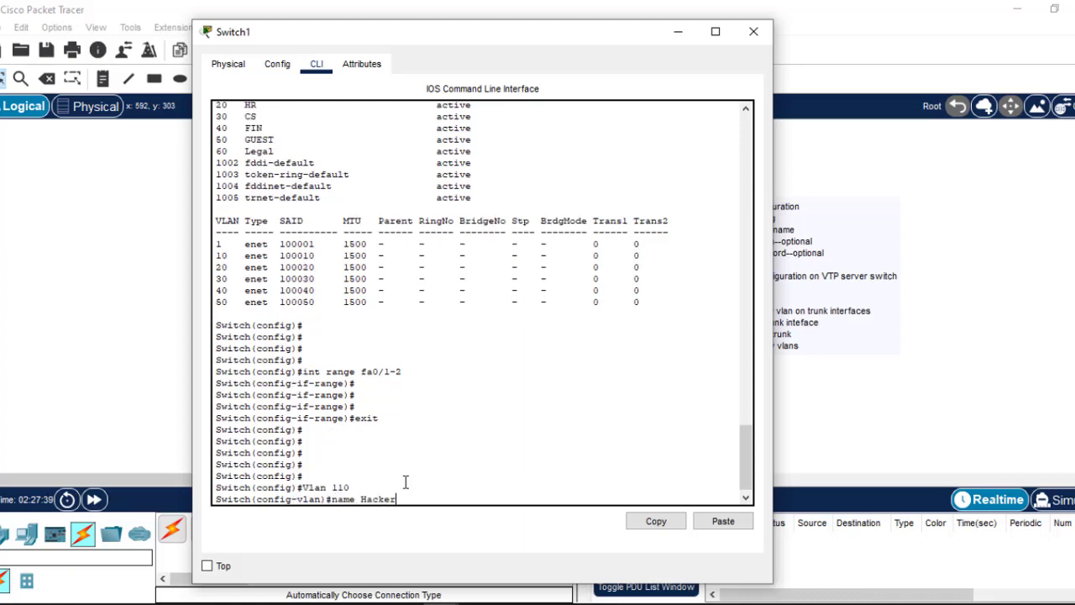
key(Return)
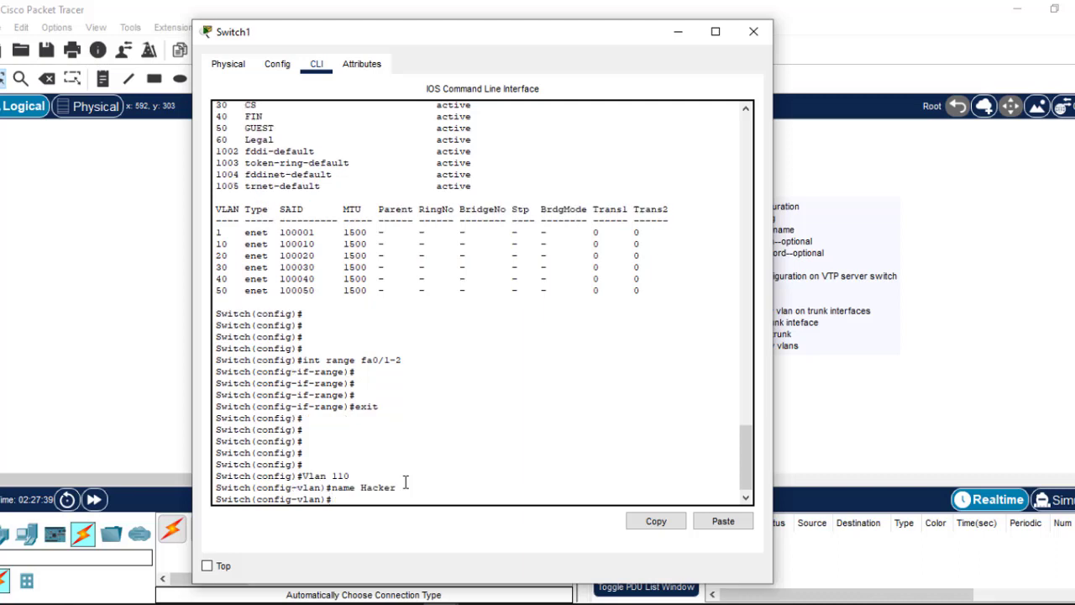
text(ex)
key(Return)
key(Return)
key(Return)
key(Return)
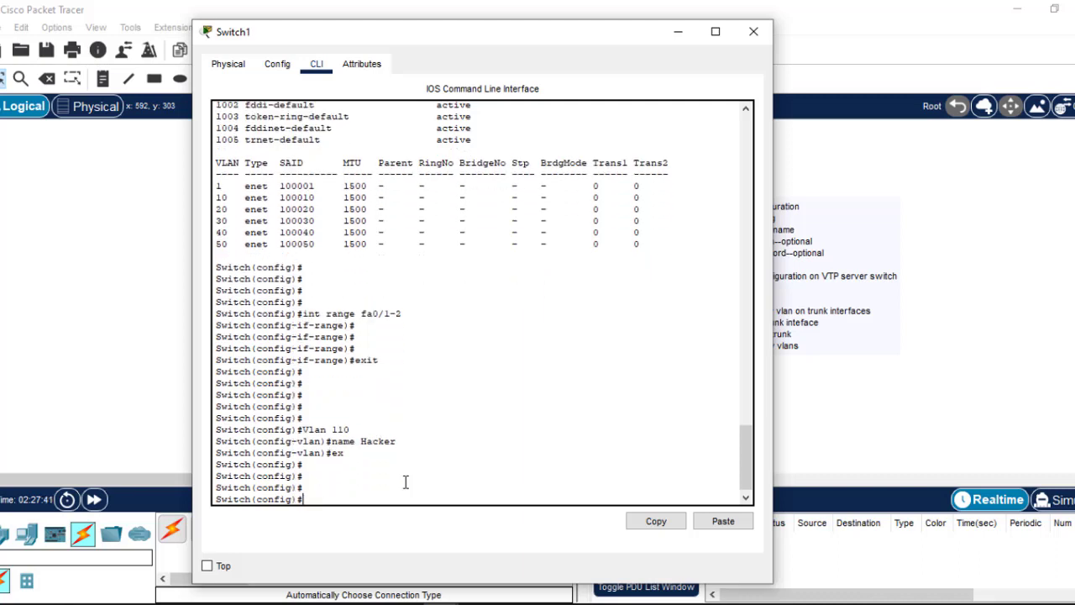
- Show the VLAN listing on Switch1 with do sh vlan, check it for VLAN 110, and put the window away
text(do sh vlan)
key(Return)
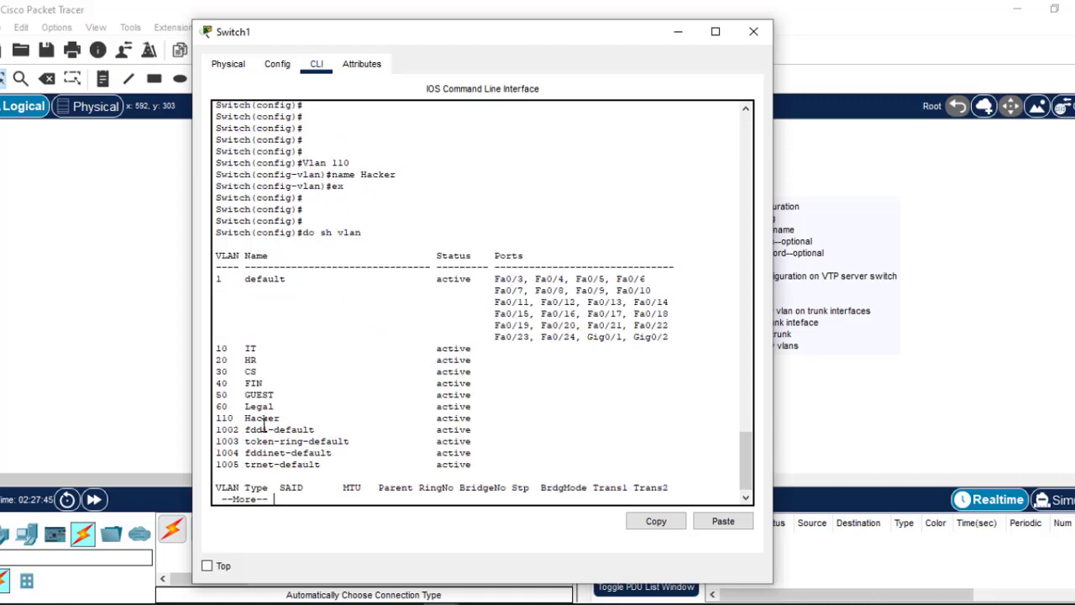
drag(285, 418, 203, 420)
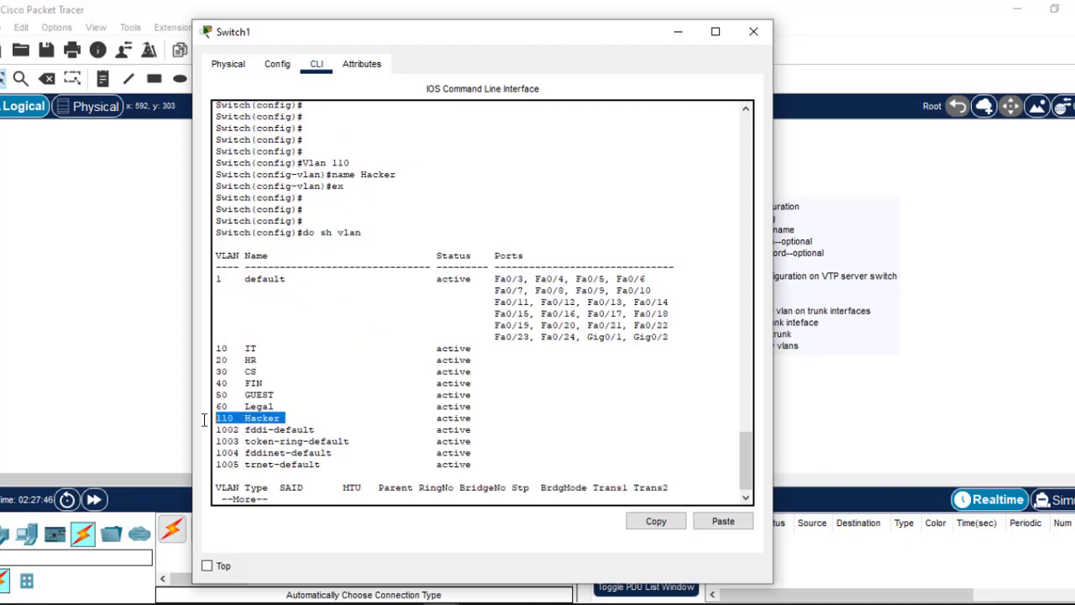
click(677, 34)
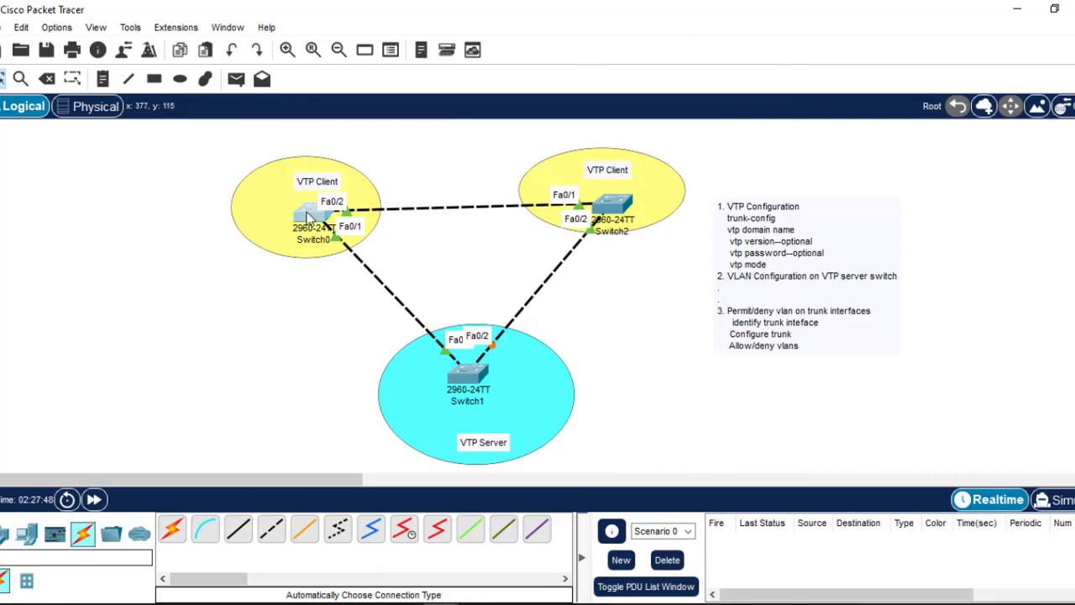
- Quit the pending listing in Switch0's CLI, rerun do sh vlan to check for VLAN 110, and close the window
click(313, 217)
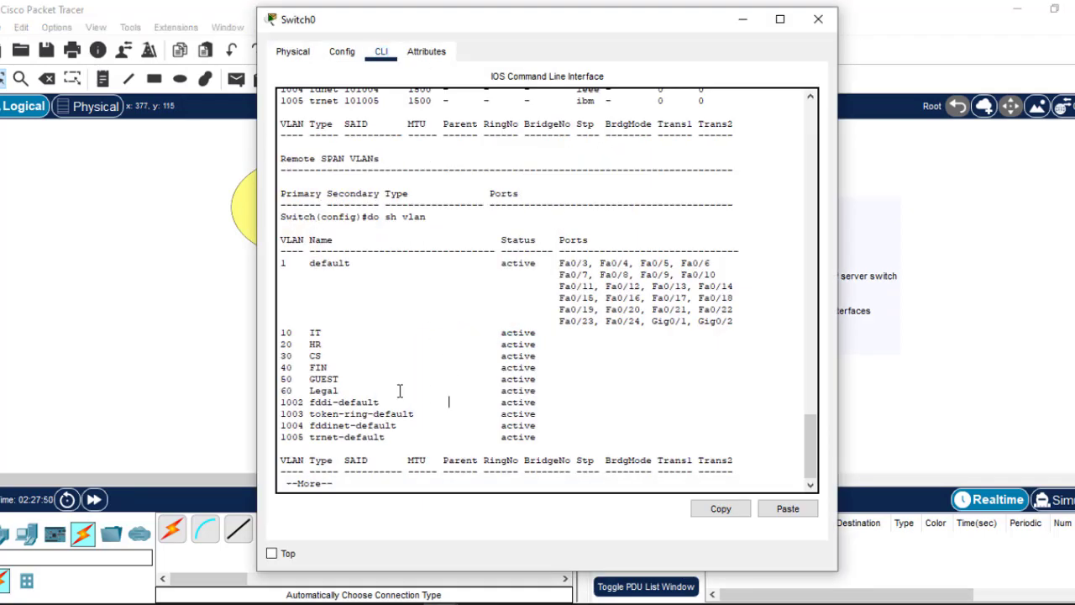
drag(338, 393, 283, 356)
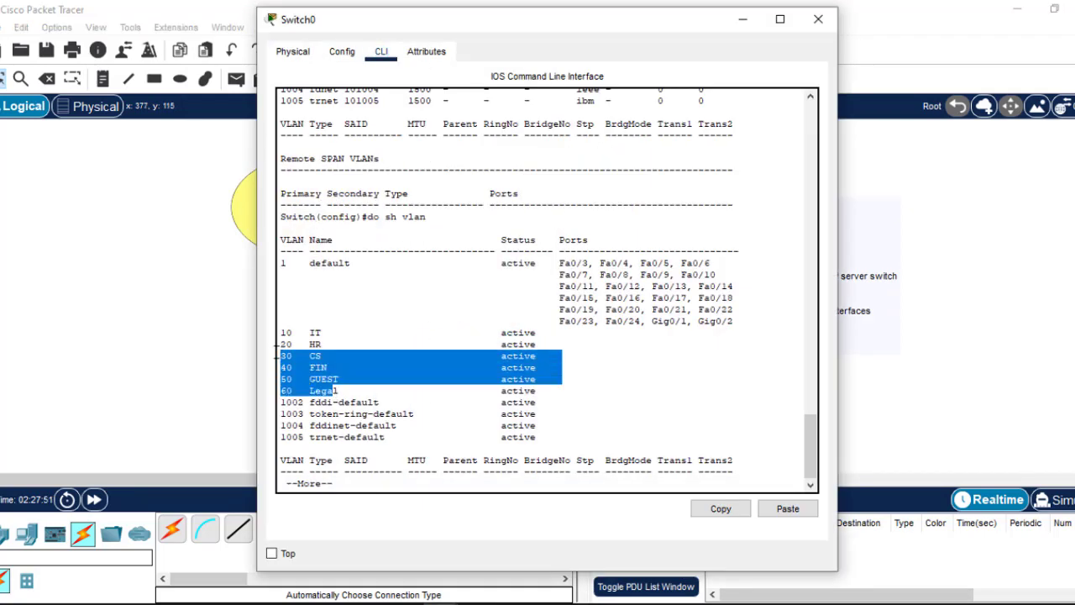
click(404, 465)
key(Return)
key(q)
key(Up)
key(Return)
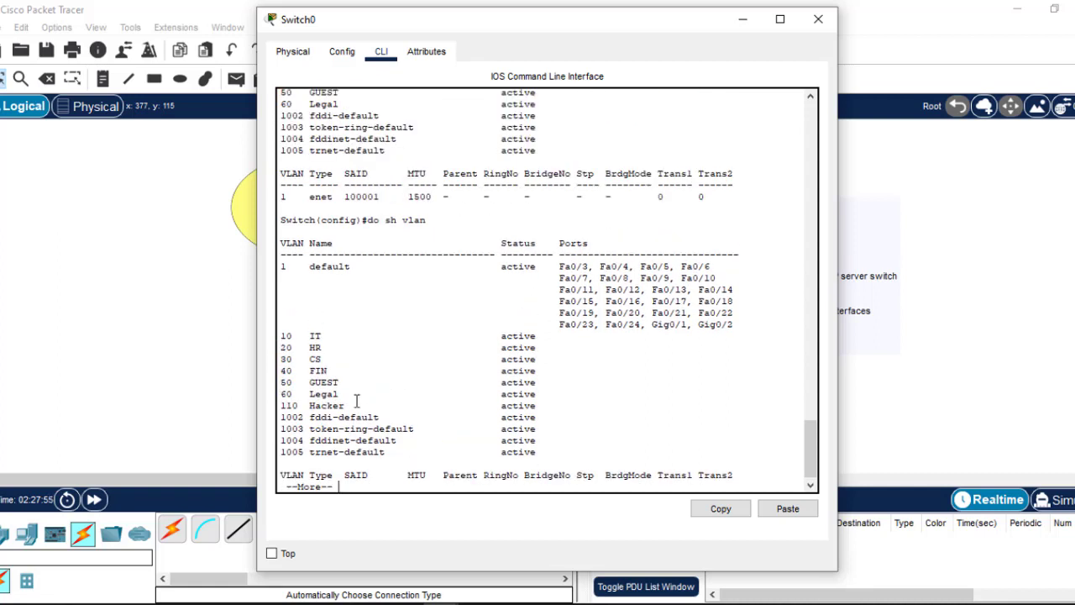
drag(348, 409, 239, 391)
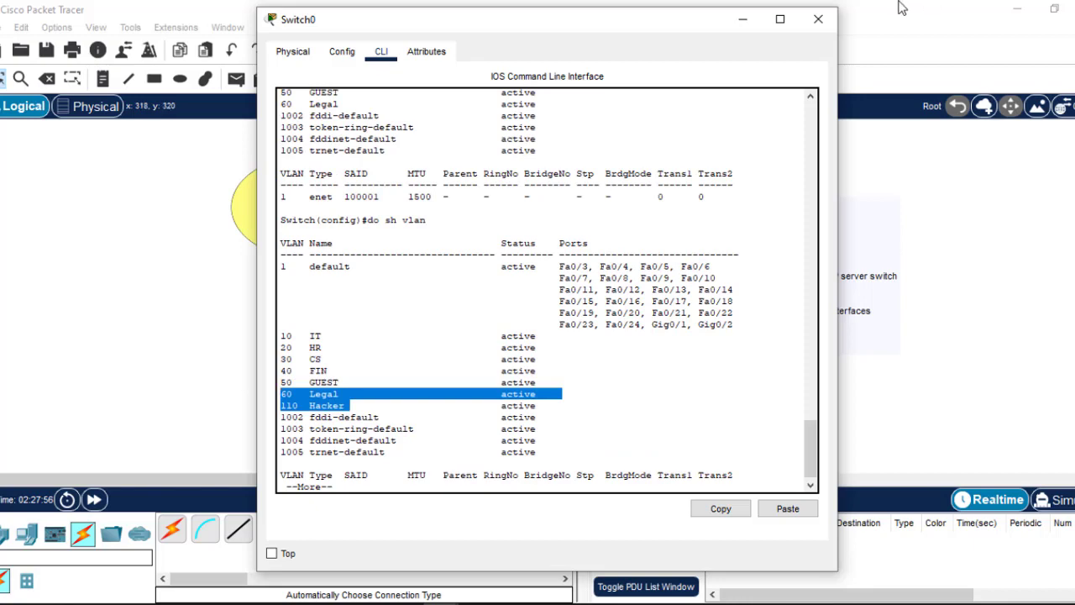
click(818, 19)
- Quit the pending listing in Switch2's CLI, rerun sh vlan to check for VLAN 110, and close the window
click(625, 209)
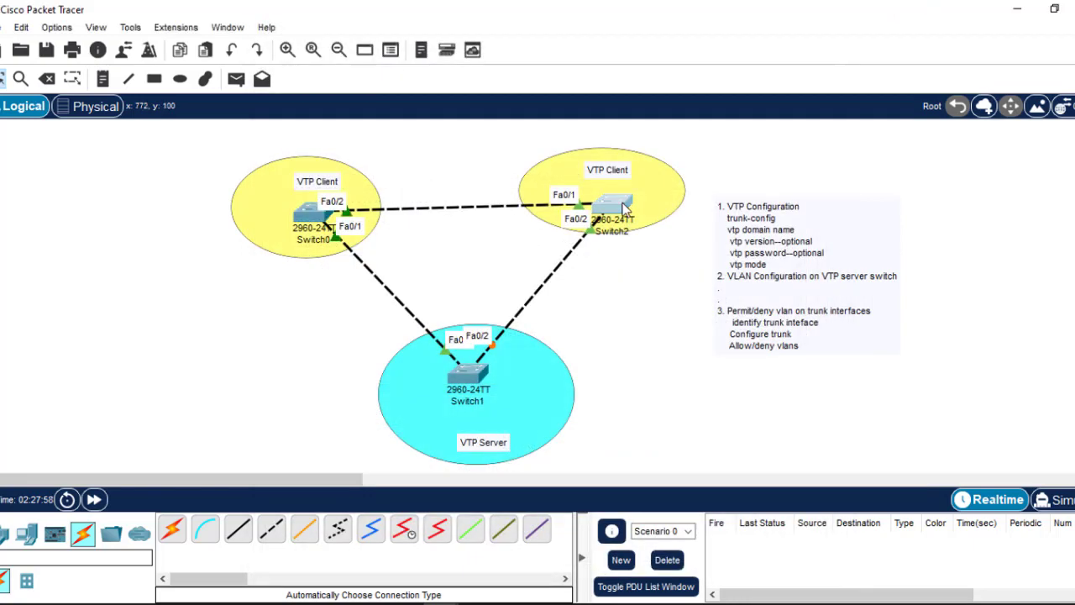
drag(509, 322, 507, 385)
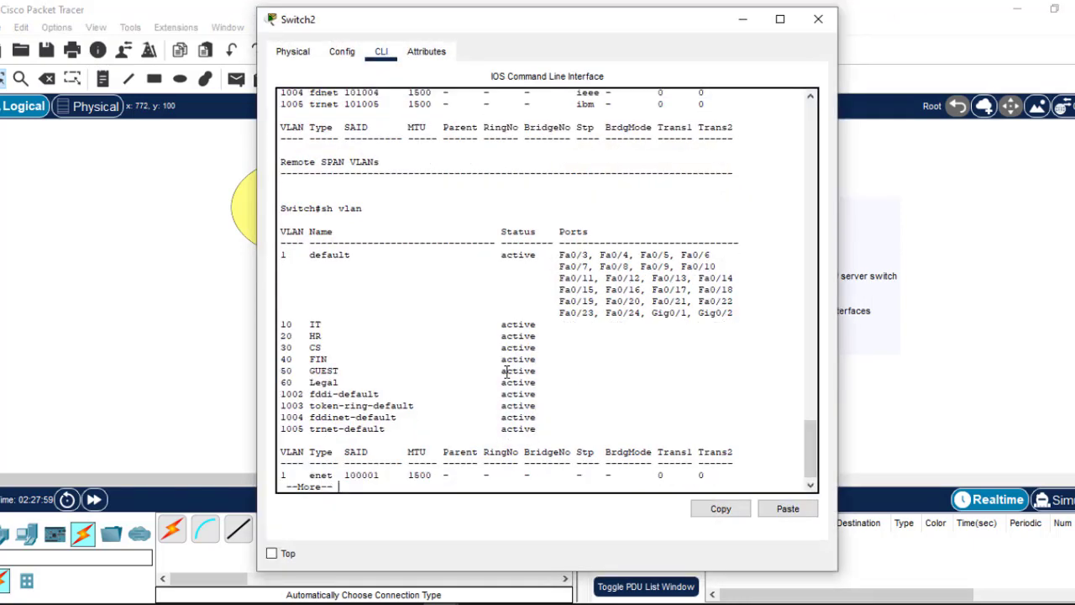
key(q)
key(Up)
key(Return)
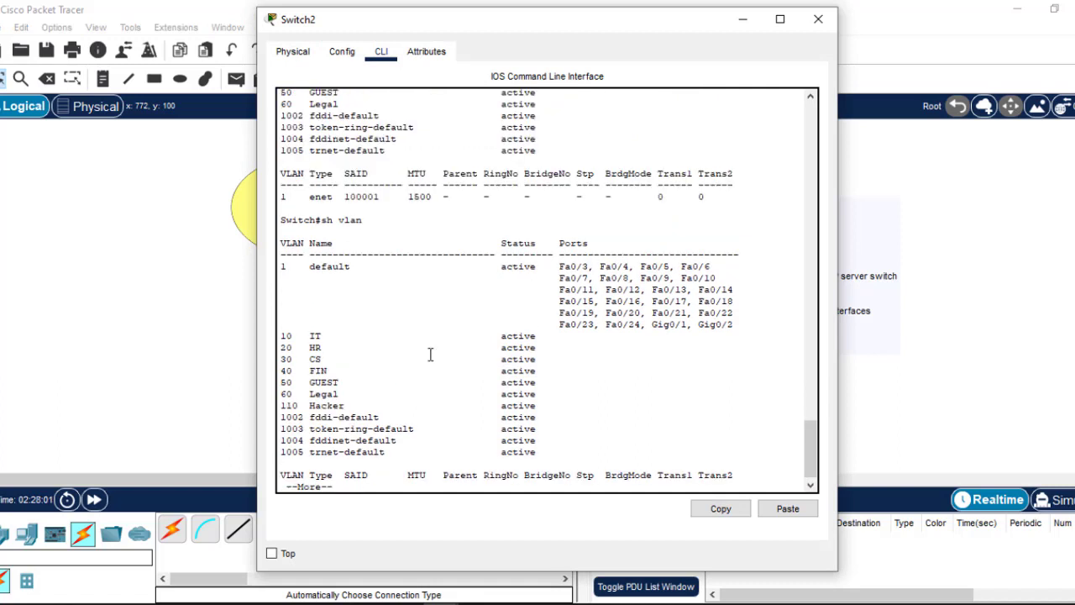
drag(273, 406, 351, 406)
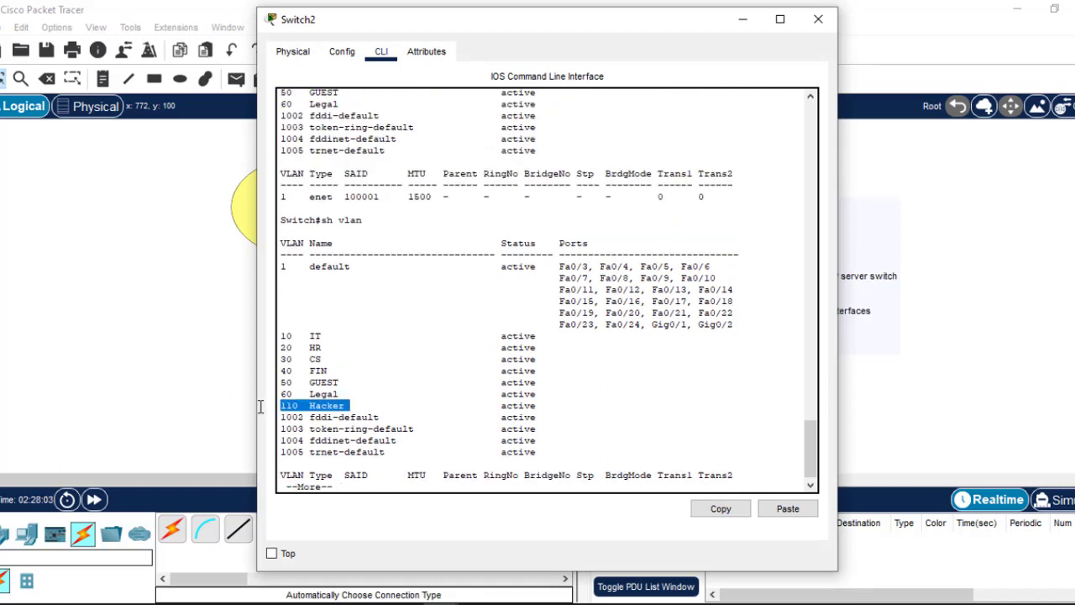
click(818, 23)
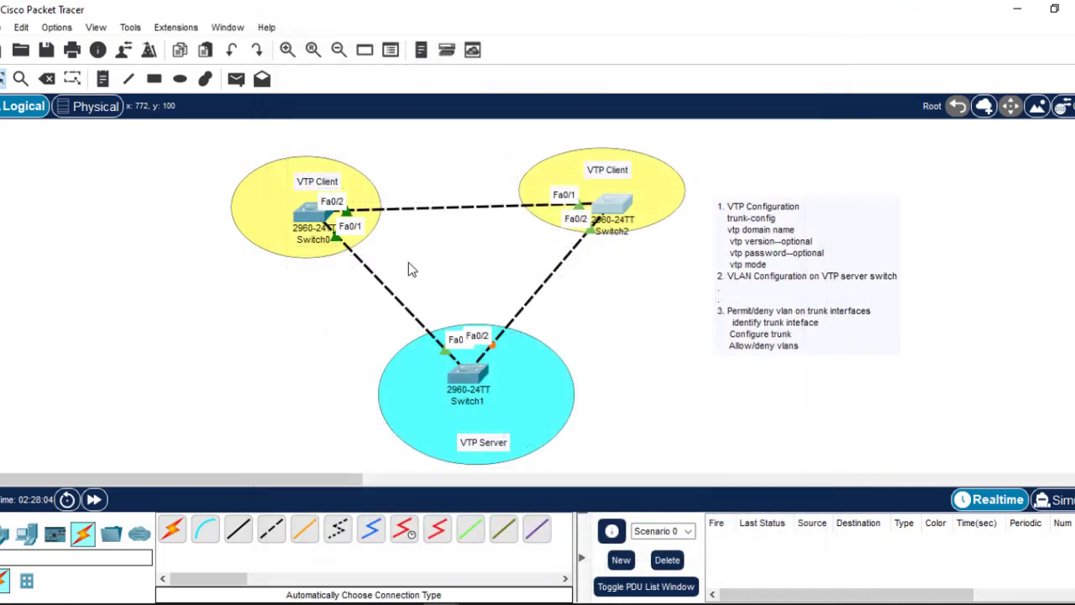
- Reopen Switch1's CLI and page through the rest of the VLAN listing to return to the configuration prompt
click(476, 378)
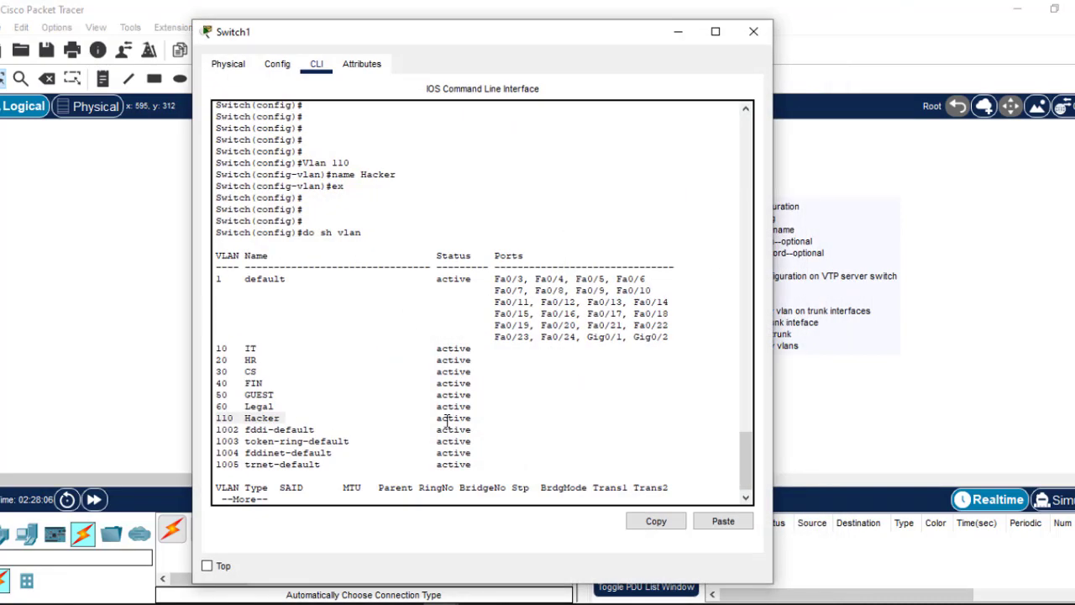
click(439, 409)
key(Return)
key(Return)
key(Return)
key(Return)
key(Return)
key(Return)
key(Return)
key(Return)
key(Return)
key(Return)
key(Return)
key(Return)
key(Return)
key(Return)
key(Return)
key(Return)
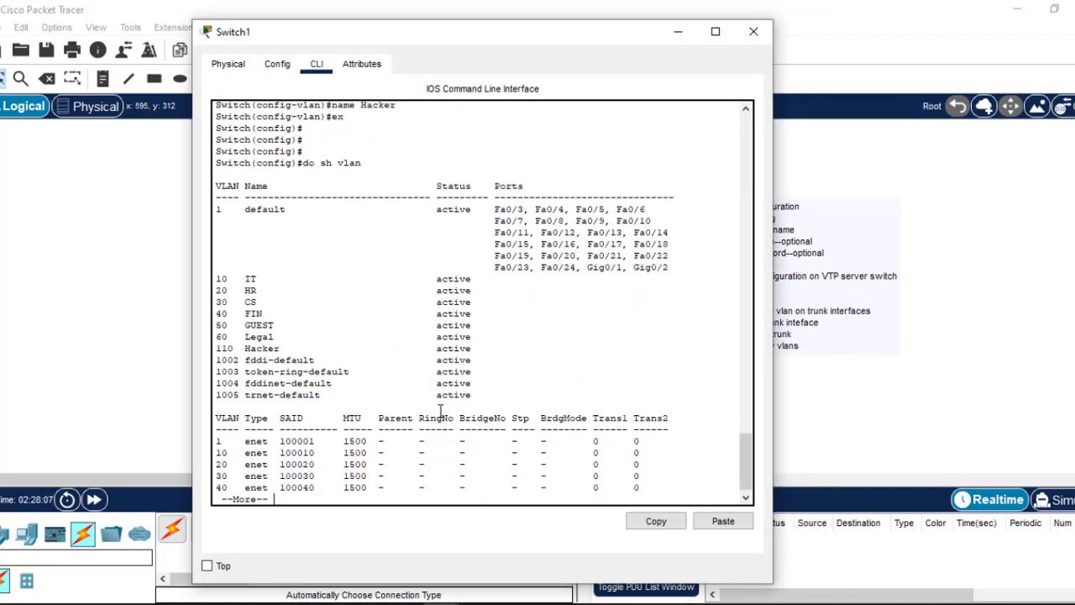
key(Return)
key(Return)
key(Return)
key(Return)
key(Return)
key(Return)
key(Return)
key(Return)
key(Return)
key(Return)
key(Return)
key(Return)
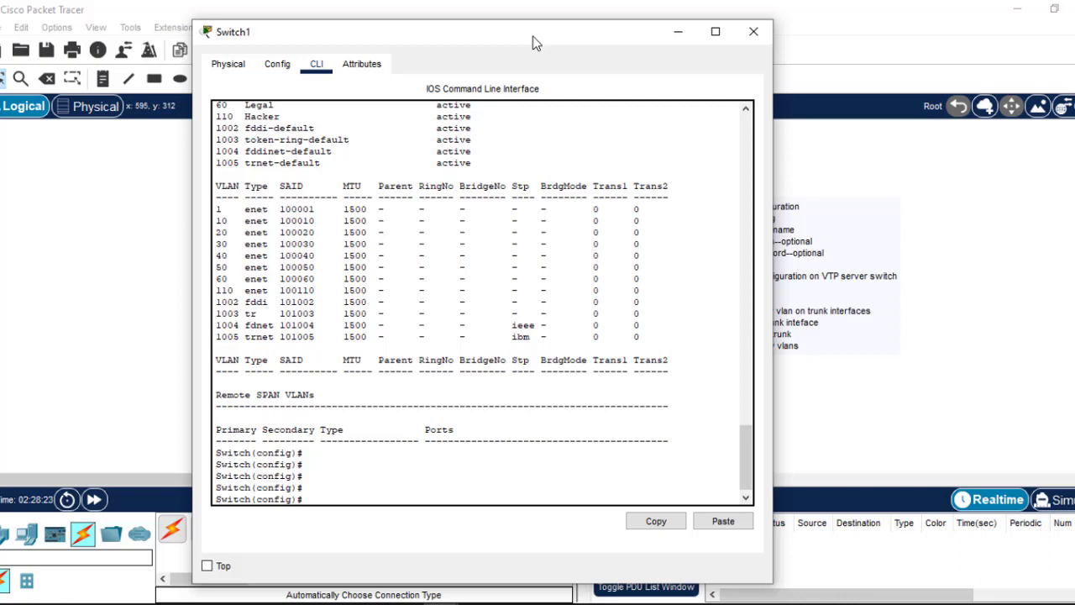
- Examine the VLAN 110 Hacker entry in Switch1's VLAN listing and close the switch window
drag(281, 116, 217, 121)
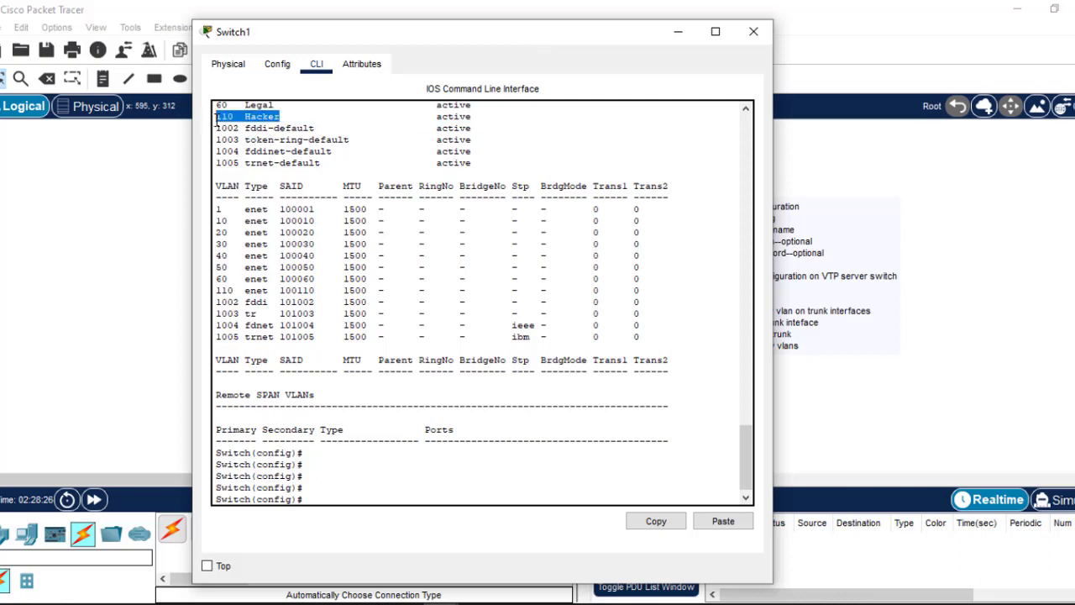
drag(745, 452, 747, 428)
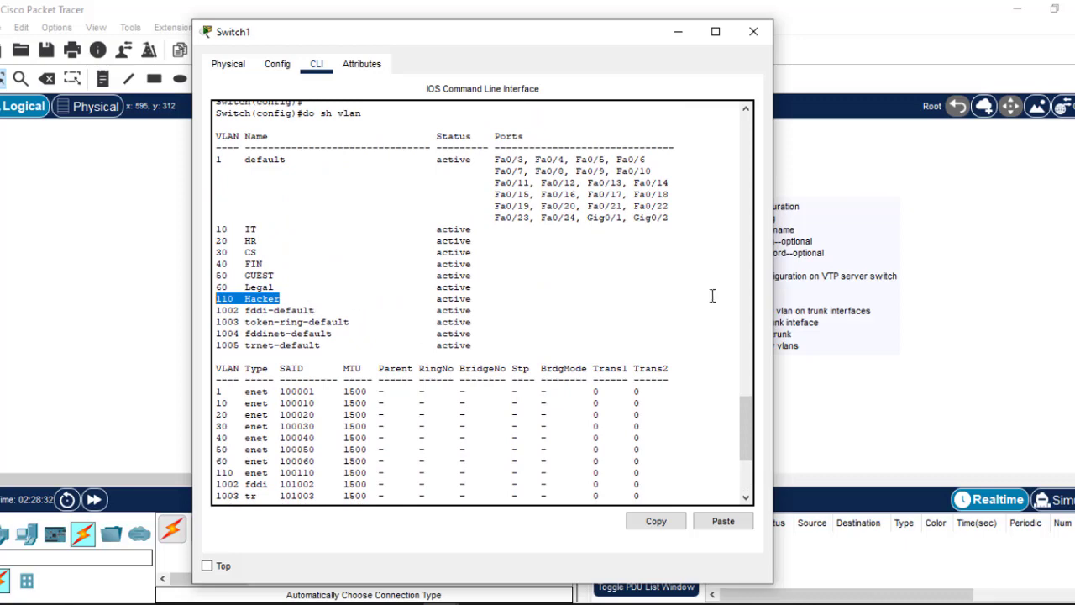
drag(746, 432, 753, 470)
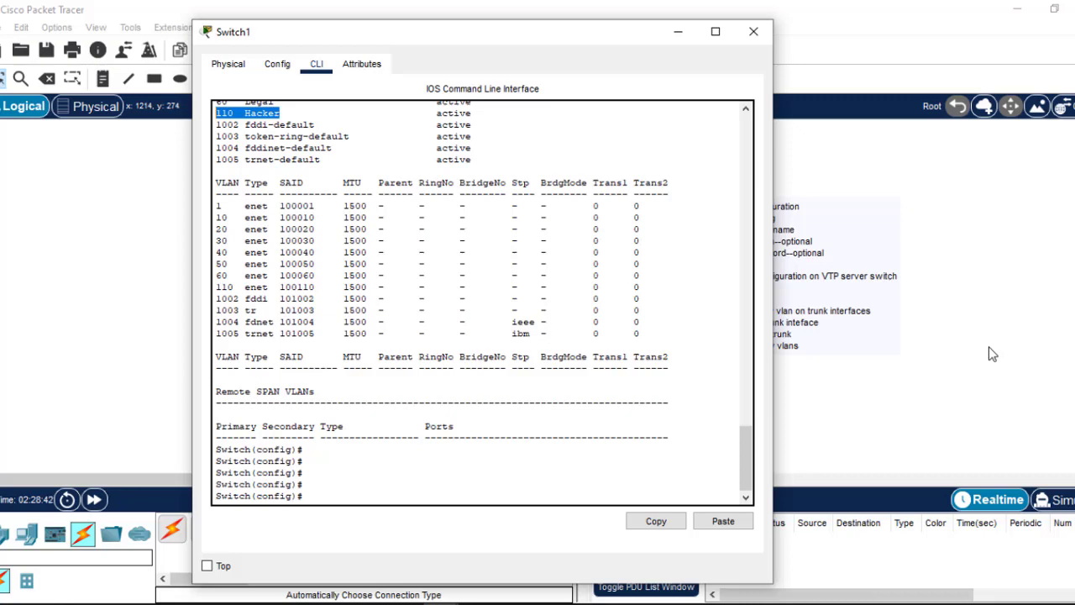
key(alt+F4)
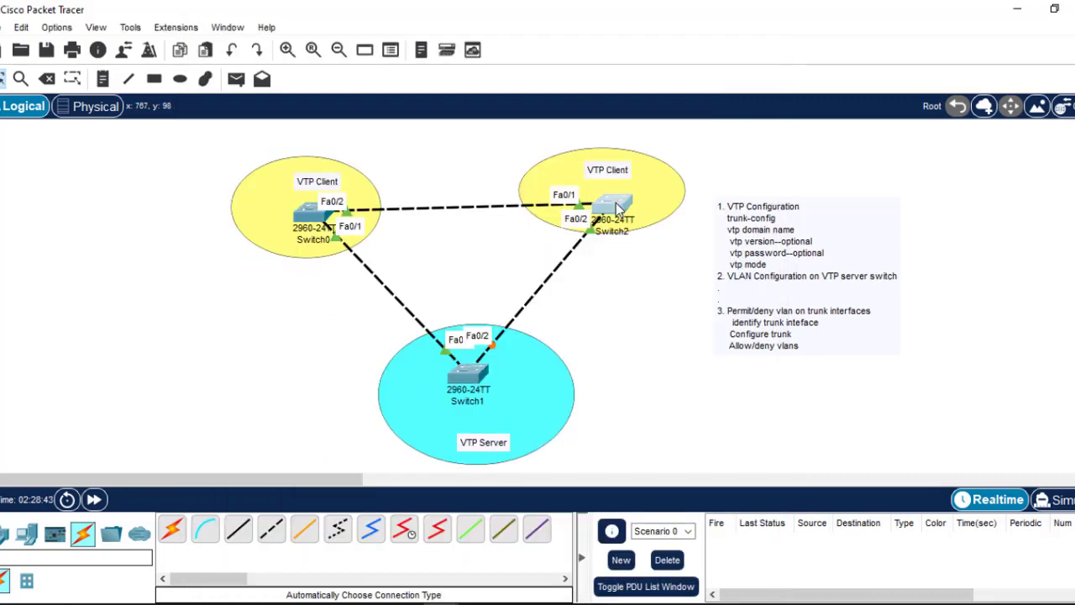
- View Switch2's VLAN listing, close it, and briefly open and close Switch0's window
click(620, 207)
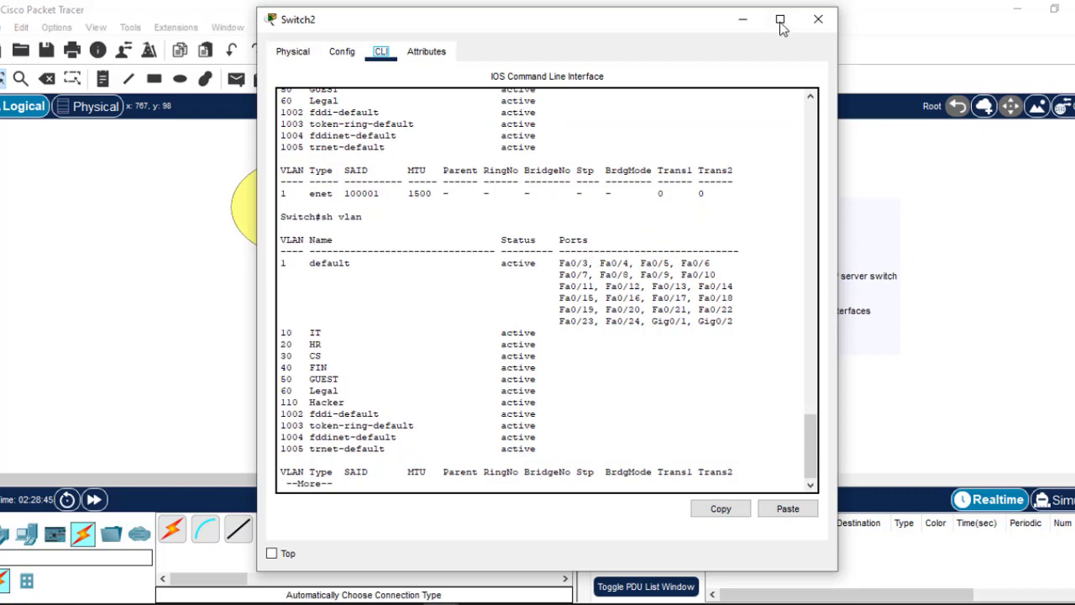
click(818, 20)
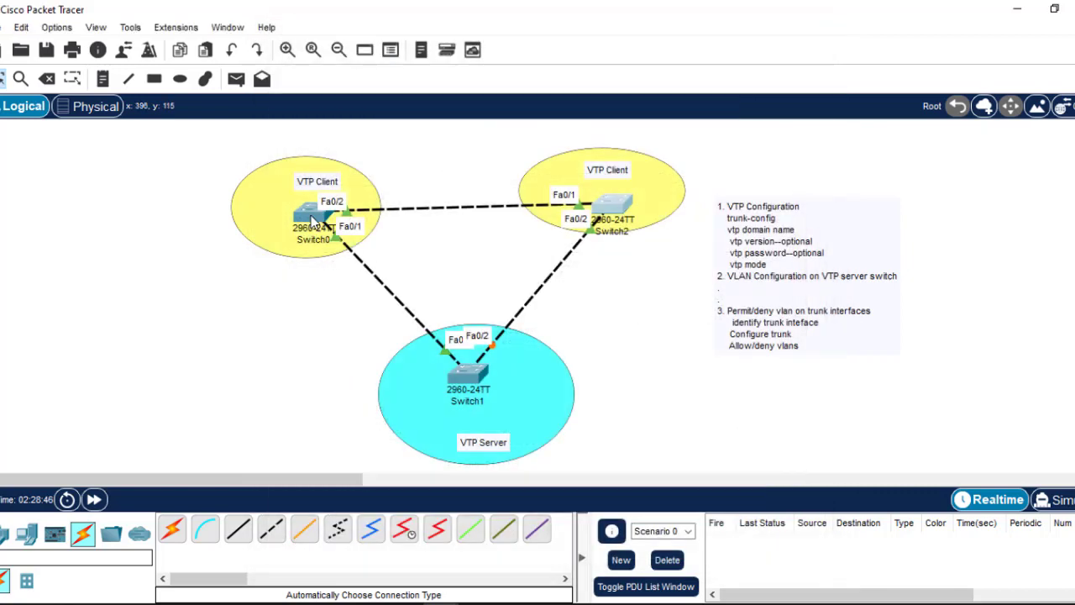
click(311, 215)
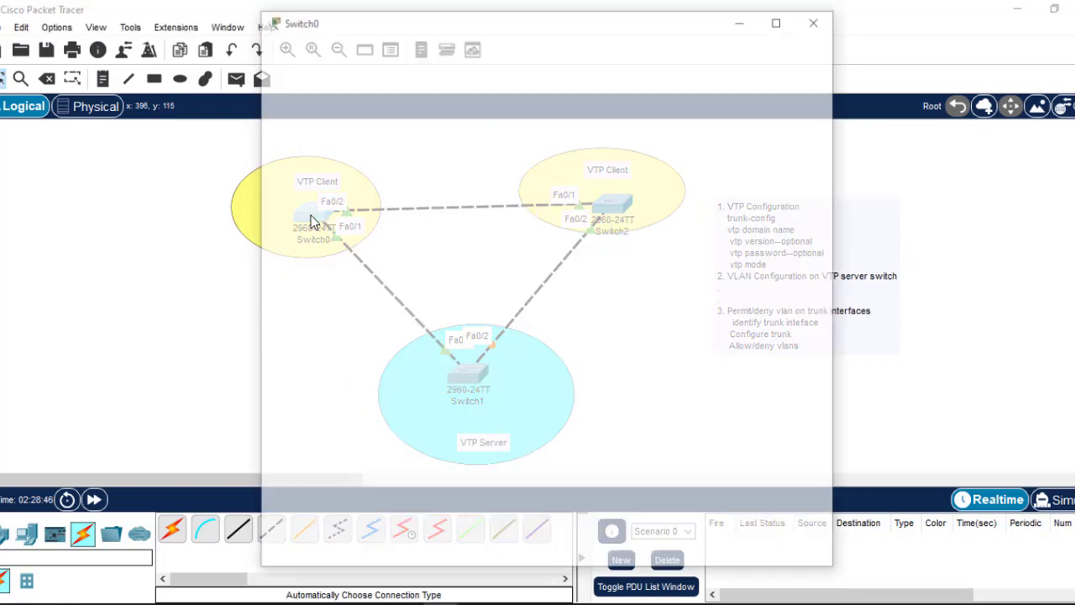
click(822, 19)
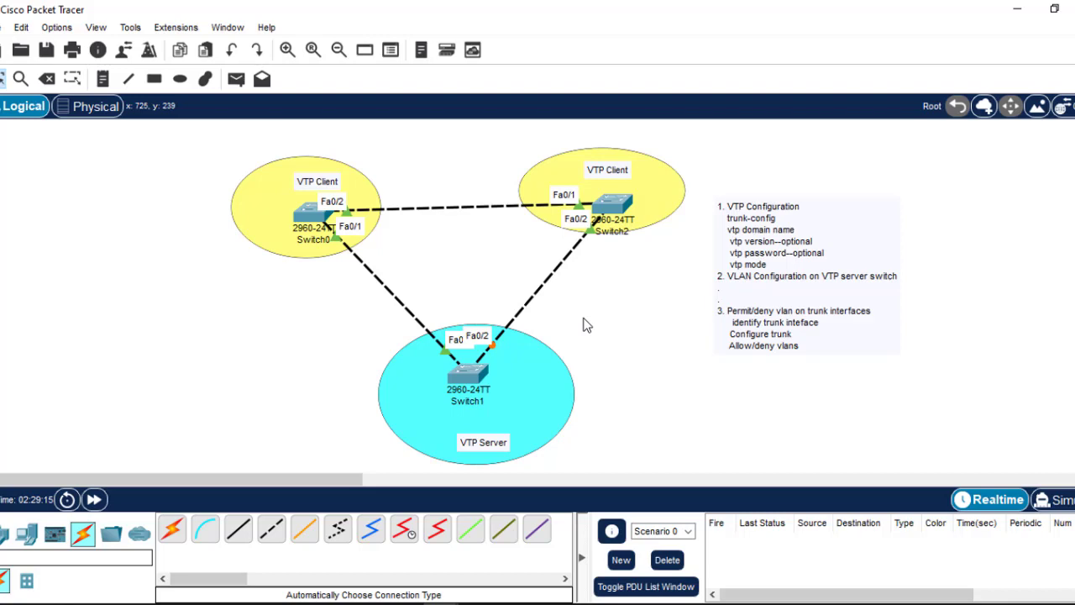
- Open Switch1's CLI and enter interface range configuration for fa0/1-2
click(468, 376)
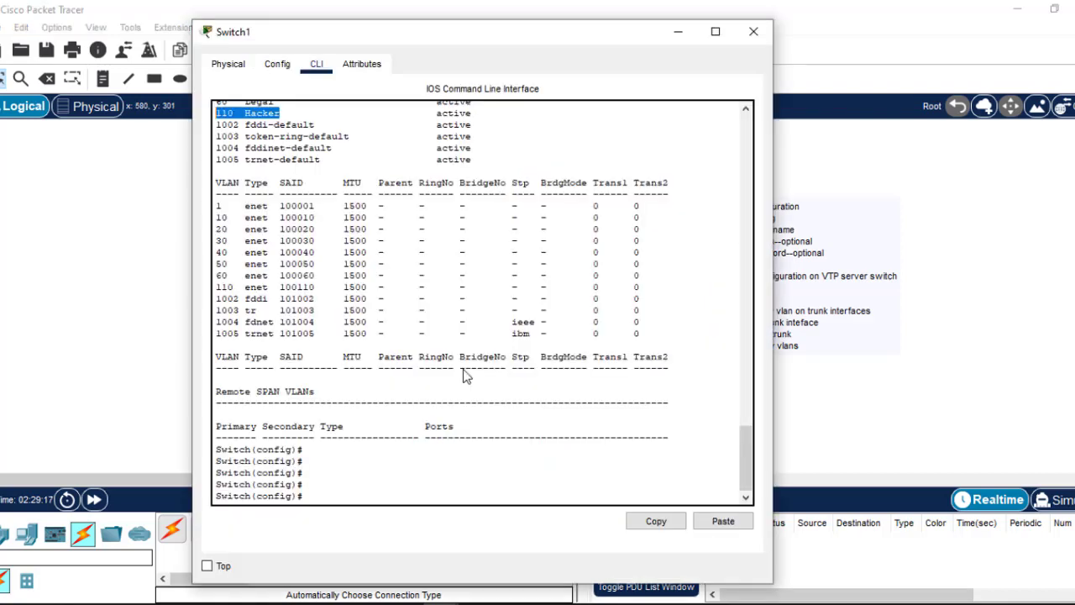
click(383, 462)
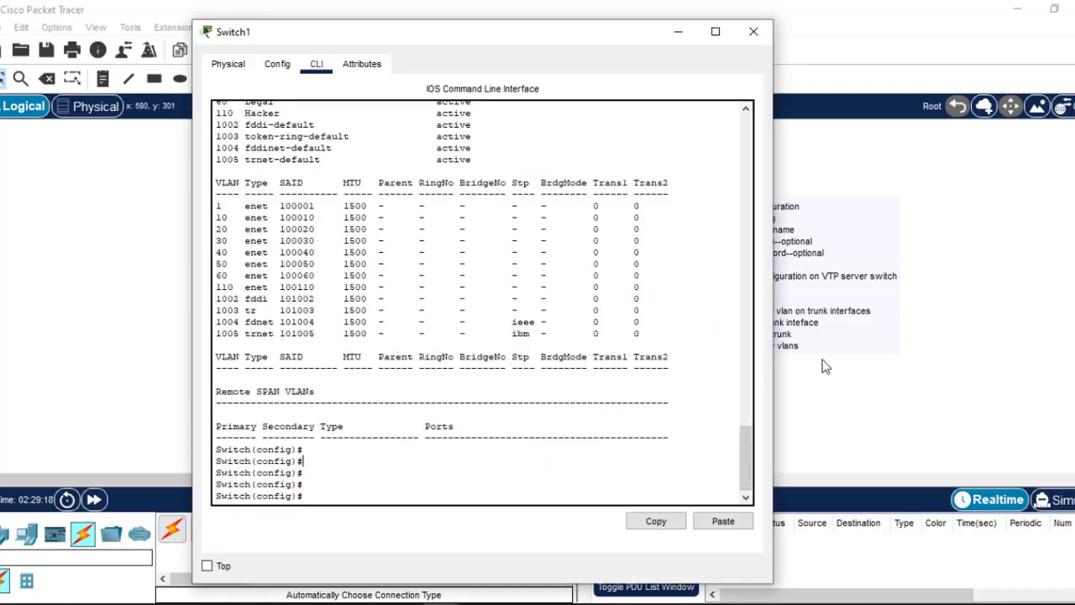
click(882, 281)
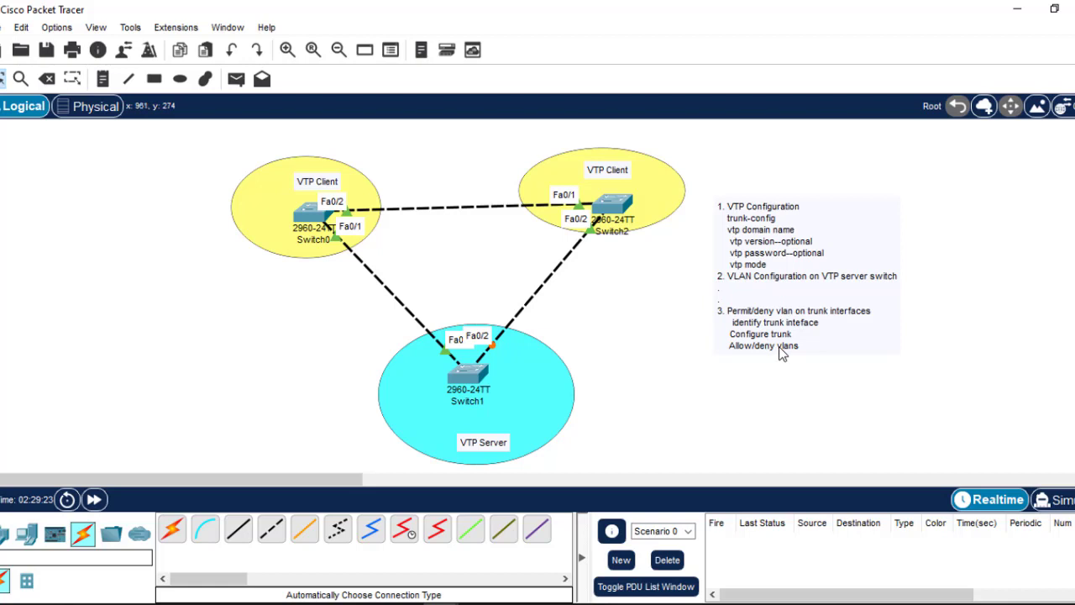
click(477, 371)
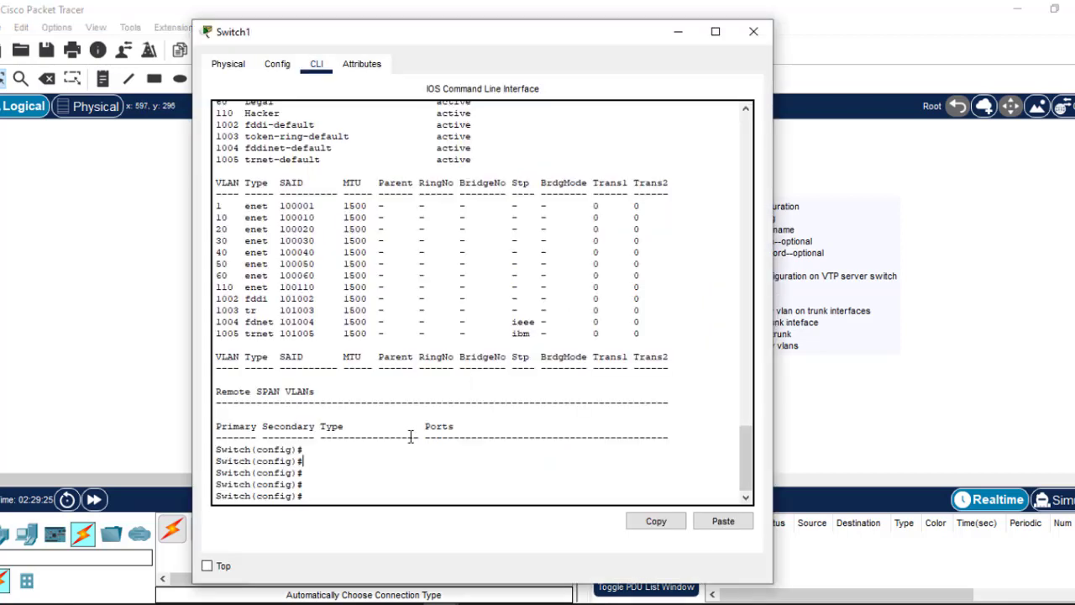
text(int range fa0/1-2)
key(Return)
key(Return)
key(Return)
key(Return)
key(Return)
key(Return)
key(Return)
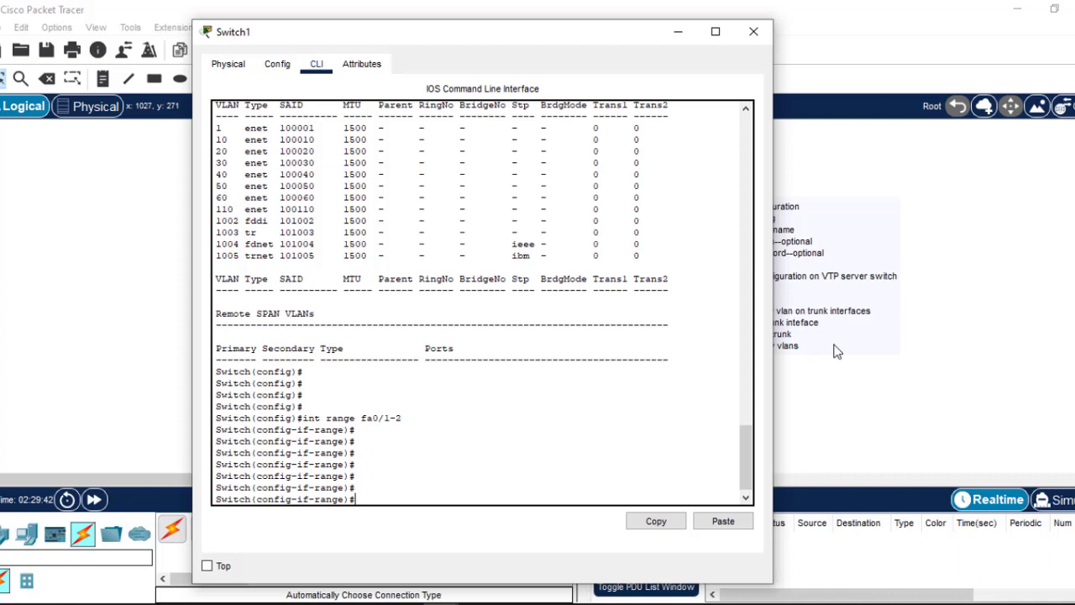
text(swit)
key(Tab)
text(tr)
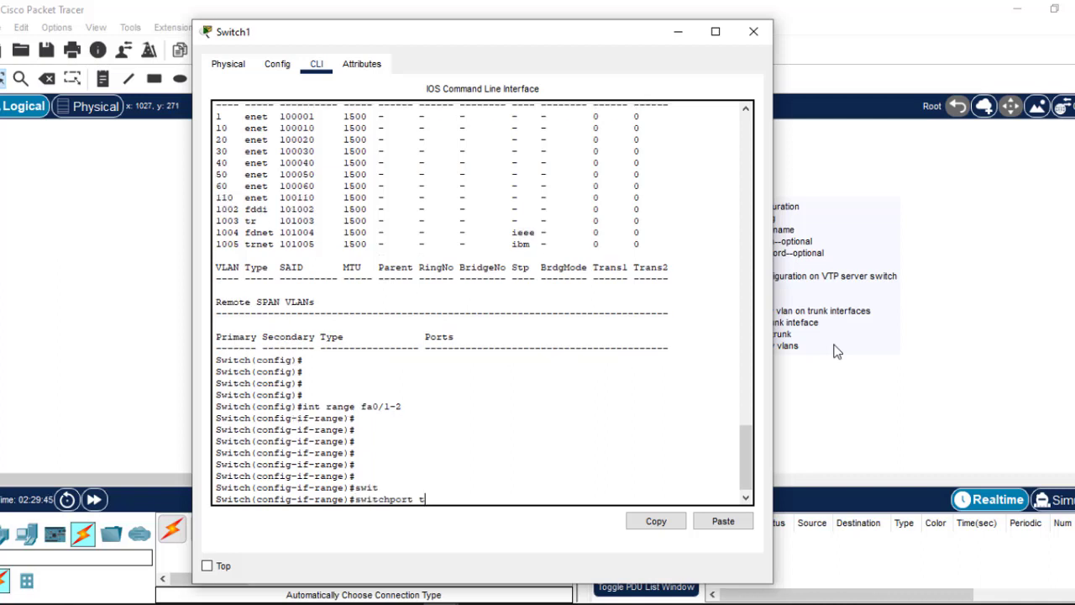
key(Tab)
text(a)
key(Tab)
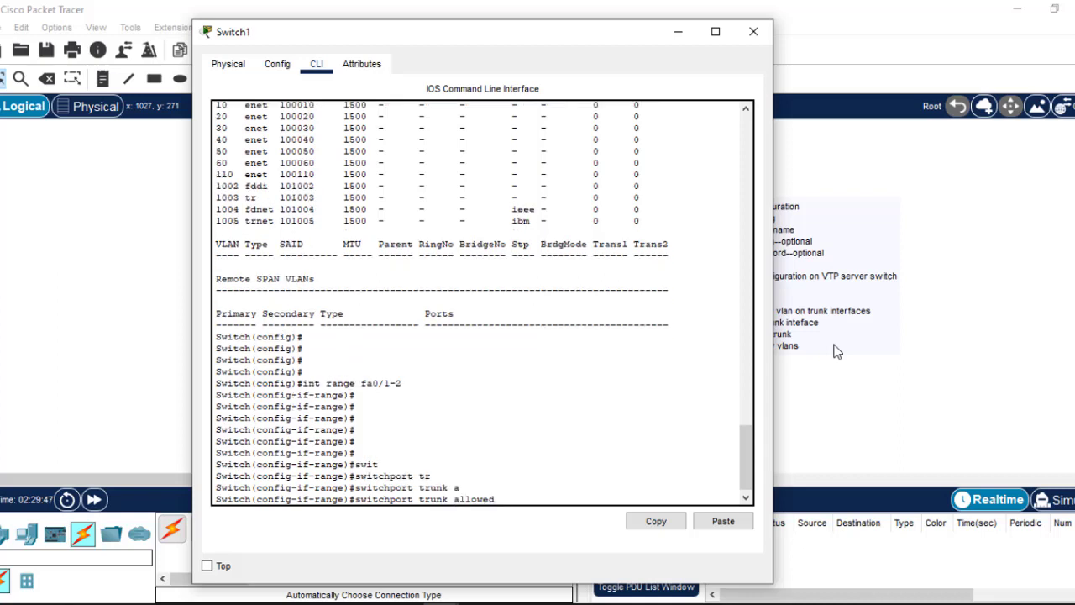
text(v)
key(Tab)
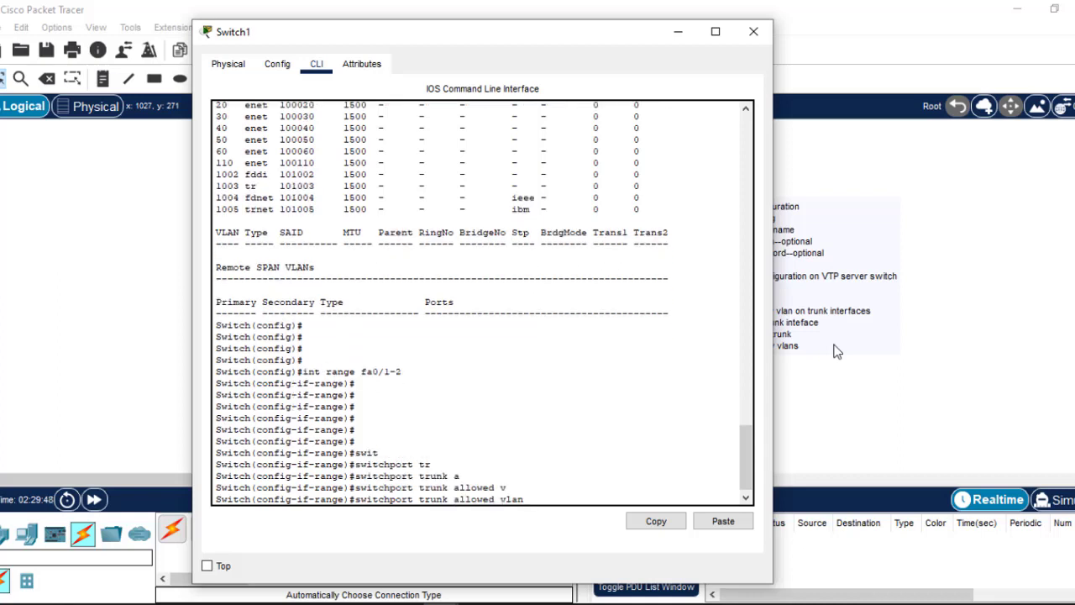
key(BackSpace)
key(BackSpace)
key(BackSpace)
key(BackSpace)
key(BackSpace)
key(BackSpace)
key(BackSpace)
key(BackSpace)
key(BackSpace)
key(BackSpace)
key(BackSpace)
key(BackSpace)
key(BackSpace)
key(BackSpace)
key(BackSpace)
key(BackSpace)
key(BackSpace)
key(BackSpace)
key(BackSpace)
key(BackSpace)
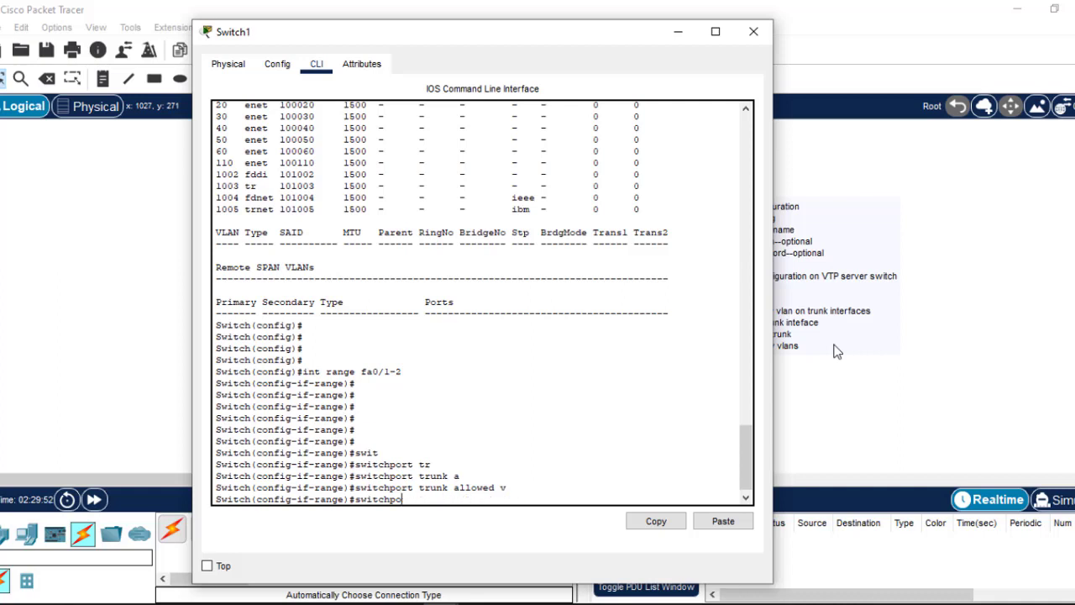
- Build the command as far as switchport trunk allowed, displaying context help after trunk and after allowed
text(rt tr)
key(Tab)
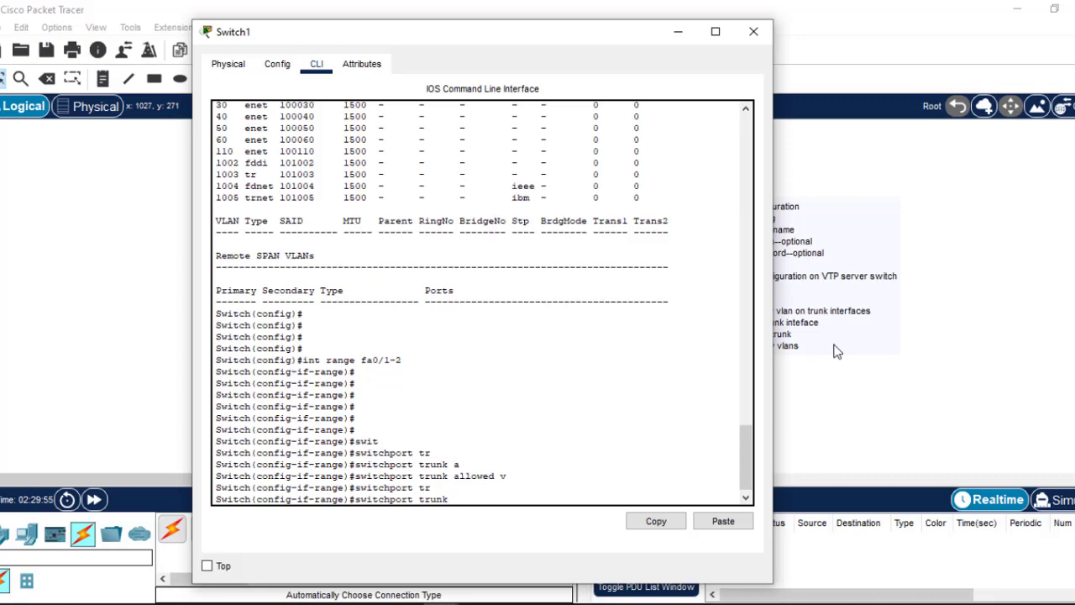
text(?)
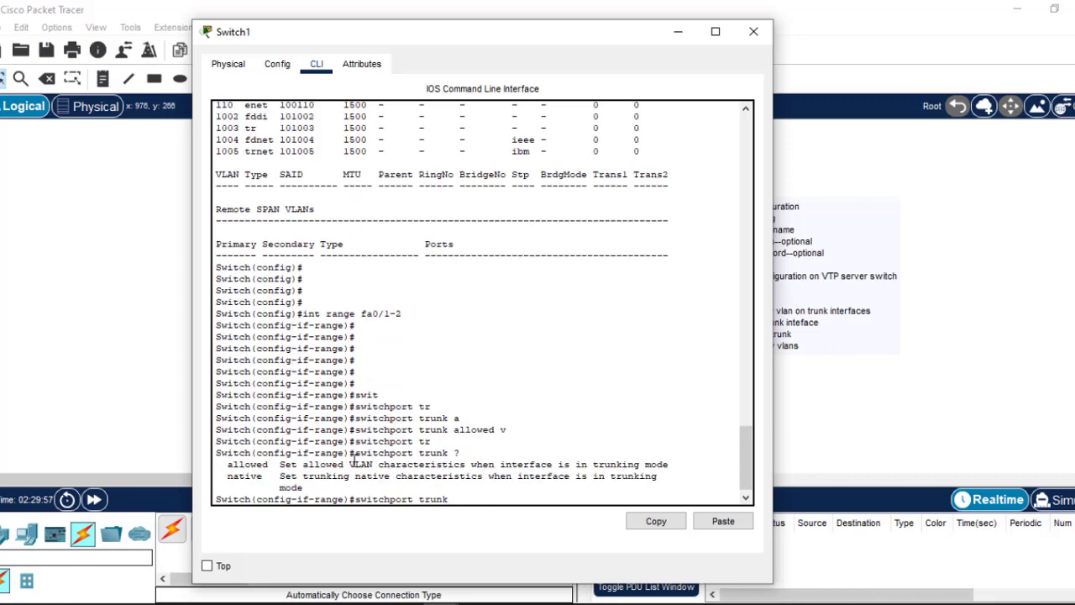
text(allo)
key(Tab)
text(?)
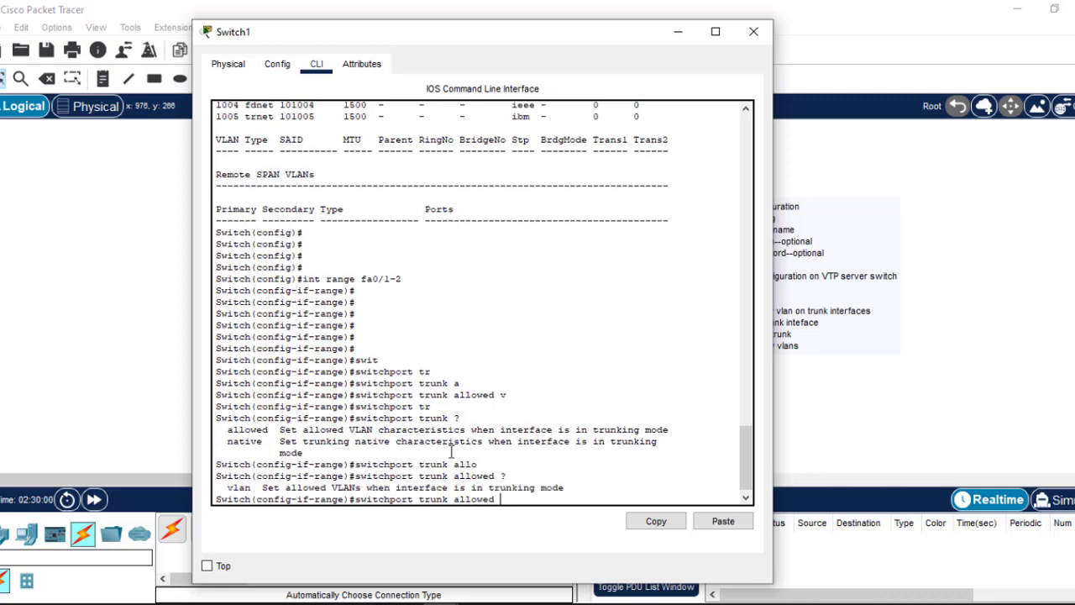
- Complete the command to allow VLANs 10,20,30,40,50,60 on the selected trunk interfaces and run it
text(v)
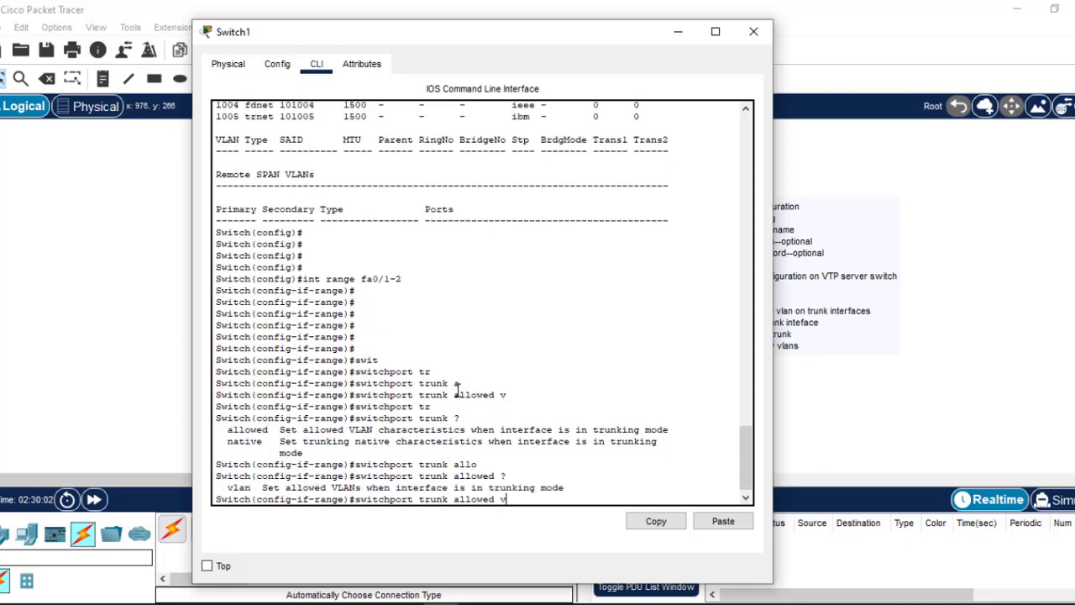
text(la)
key(Tab)
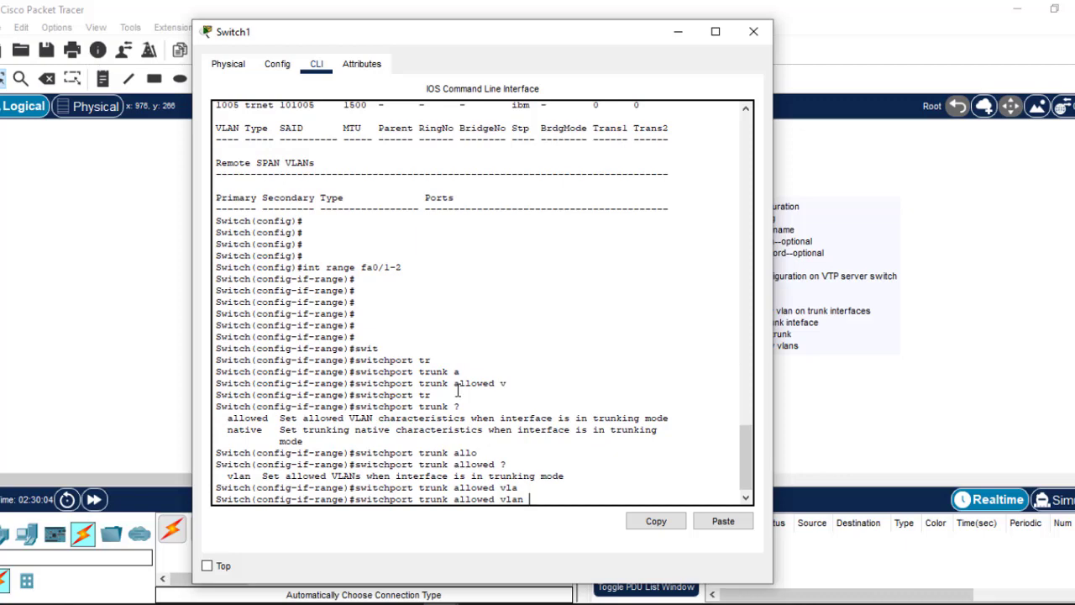
text(10,20,30)
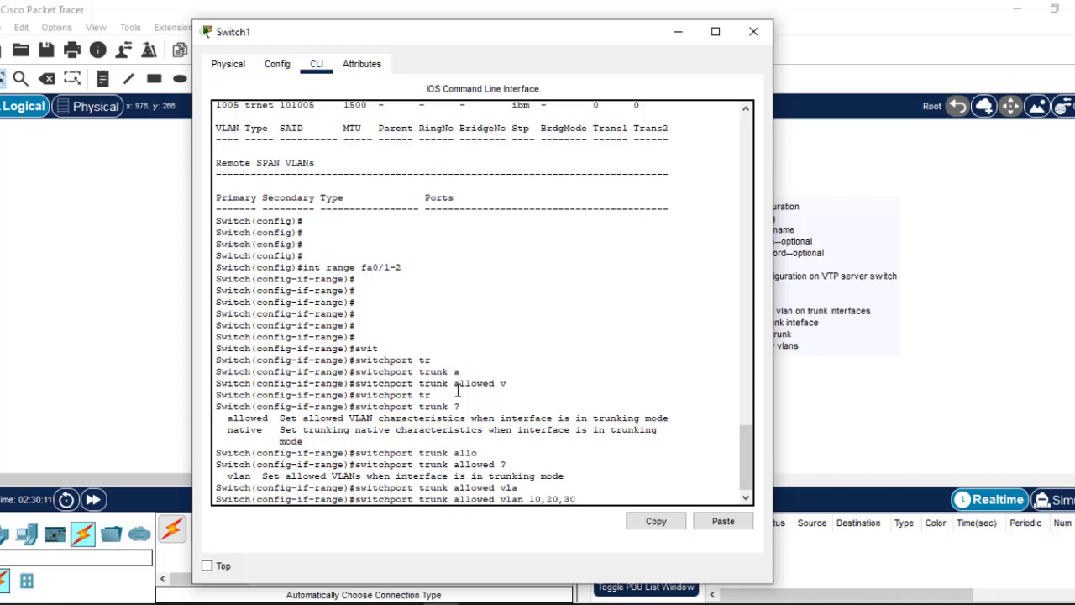
text(,40)
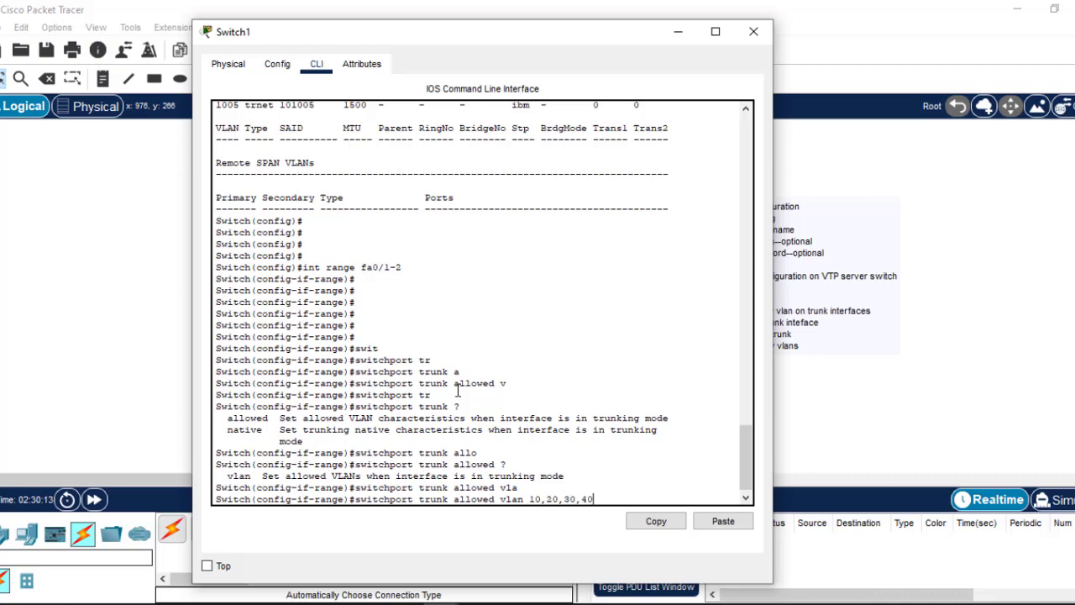
text(,50,60)
key(Return)
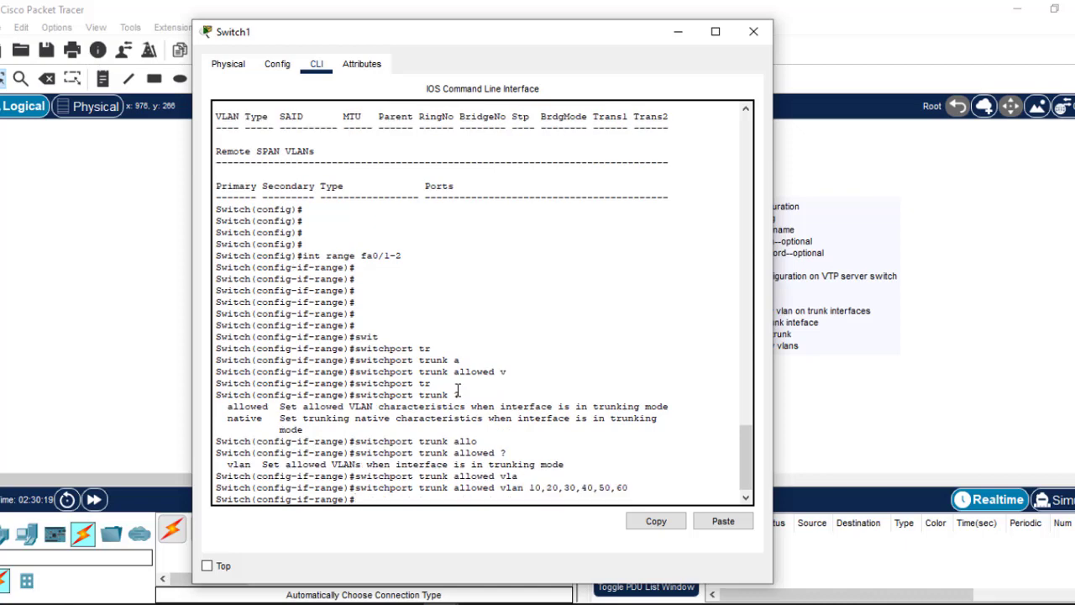
key(Return)
key(Return)
key(Return)
key(Return)
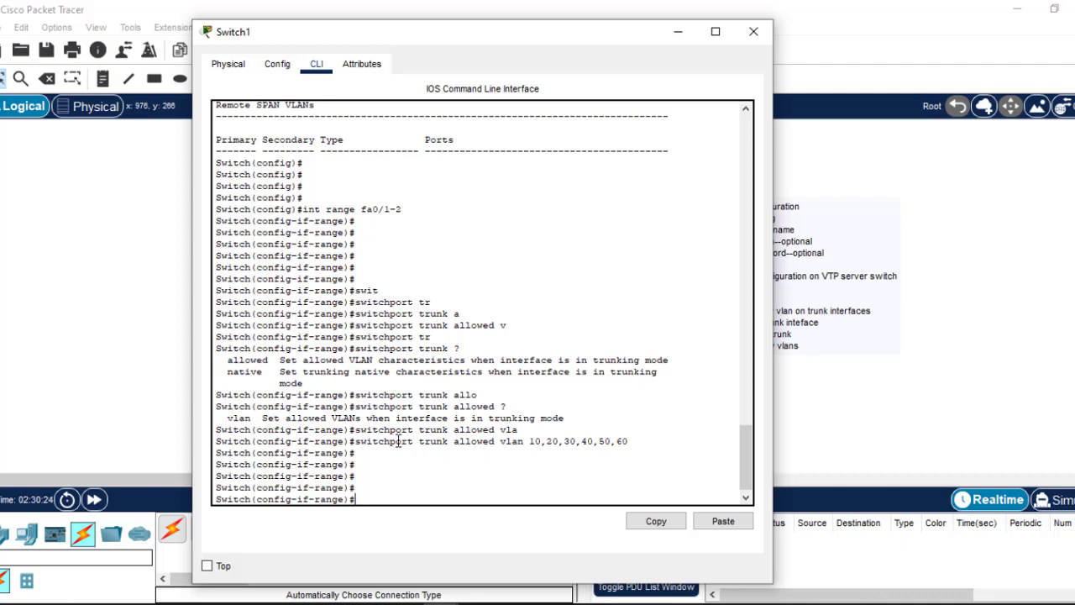
- Highlight the allowed-VLAN command for review, exit interface range configuration, and close Switch1's window
drag(357, 441, 636, 441)
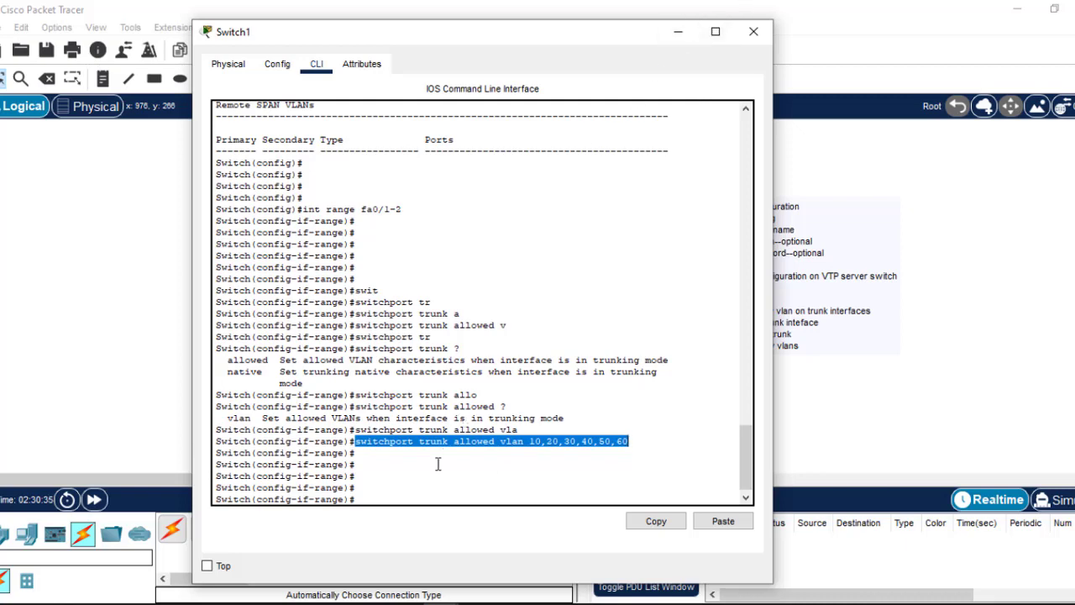
text(ex)
text(it)
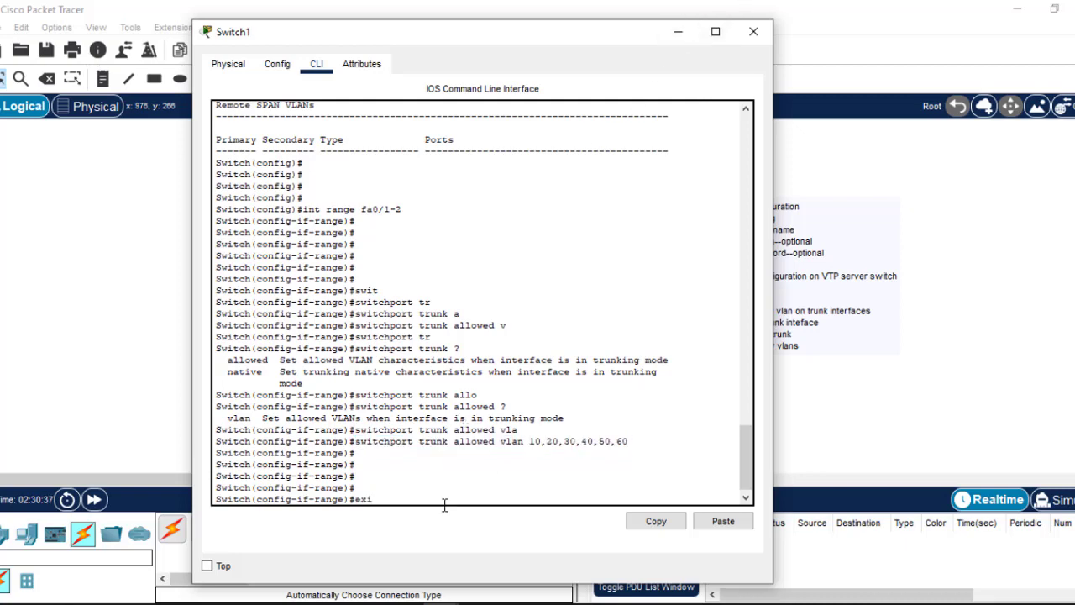
key(Return)
key(Return)
key(Return)
key(Return)
key(Return)
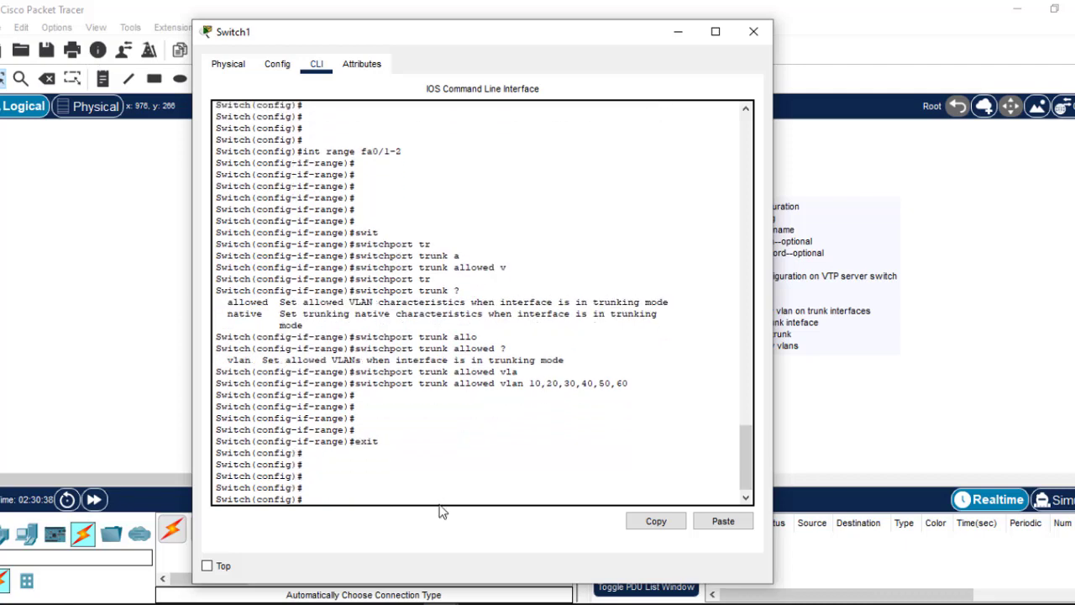
click(753, 33)
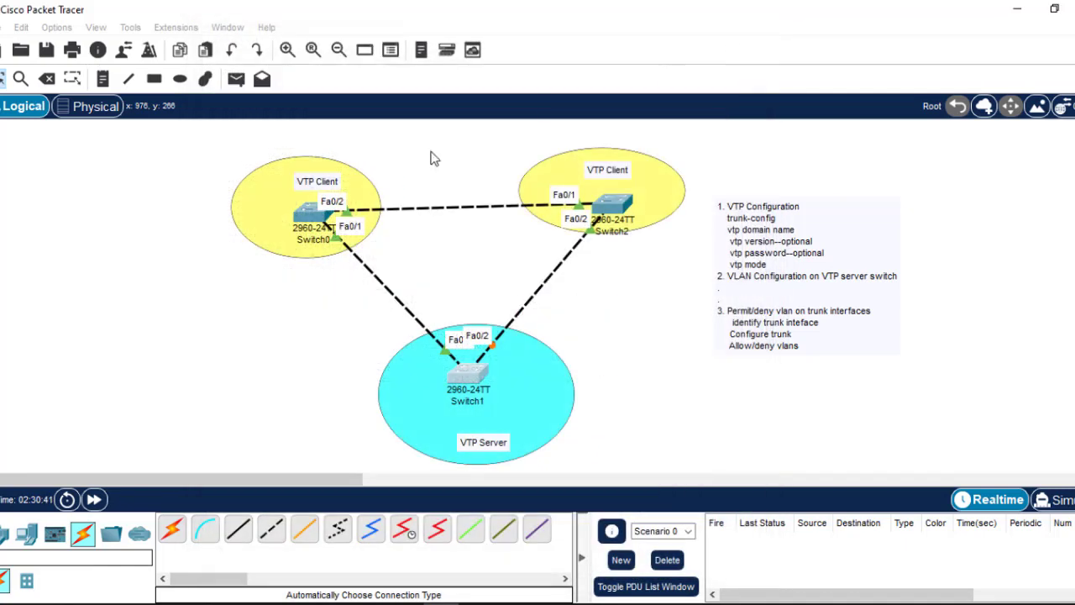
- Open Switch0's CLI, examine its VLAN entries, rerun do sh vlan to check for VLAN 110, and close the window
click(306, 216)
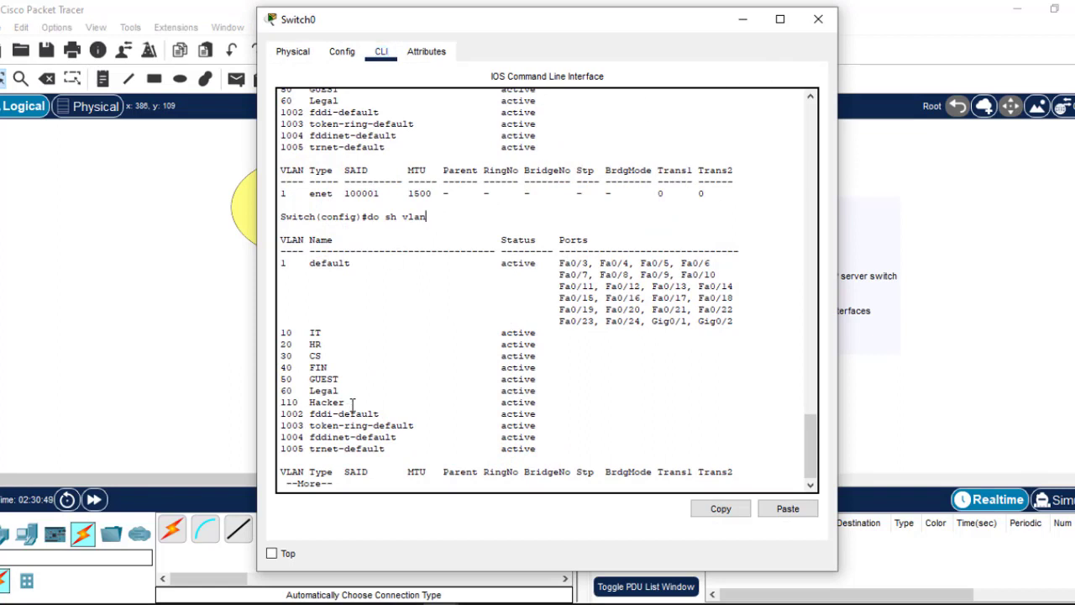
drag(351, 404, 276, 407)
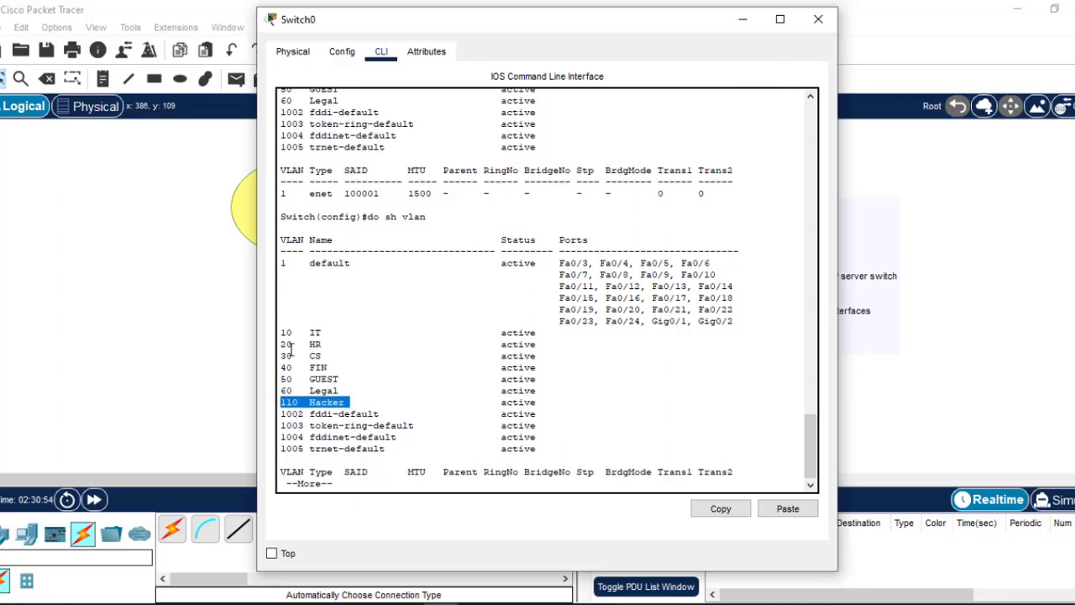
drag(283, 333, 282, 402)
click(400, 469)
text(do sh vlan)
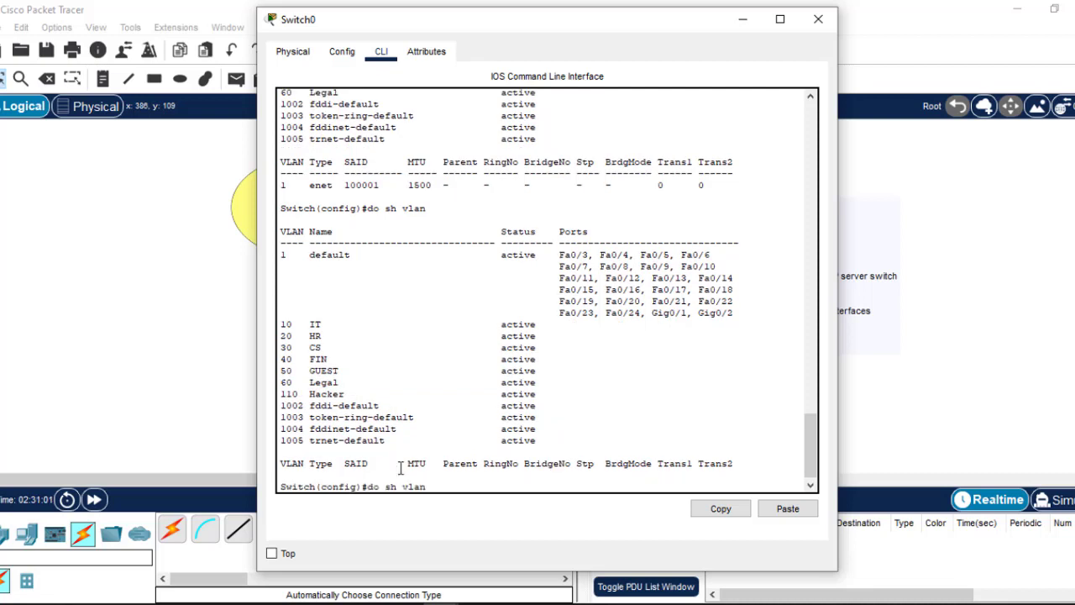
key(Return)
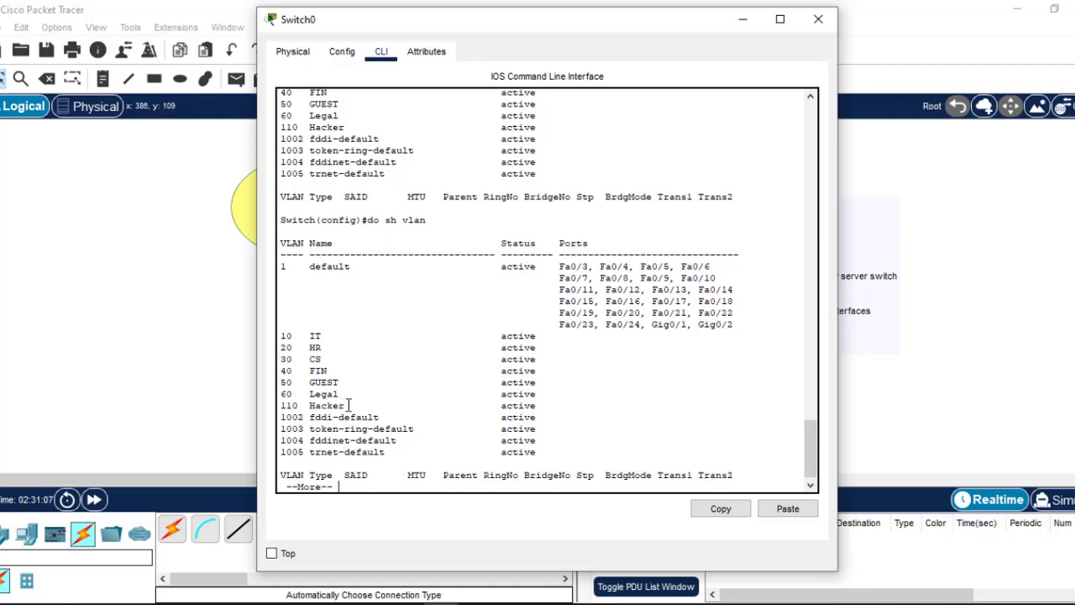
click(818, 19)
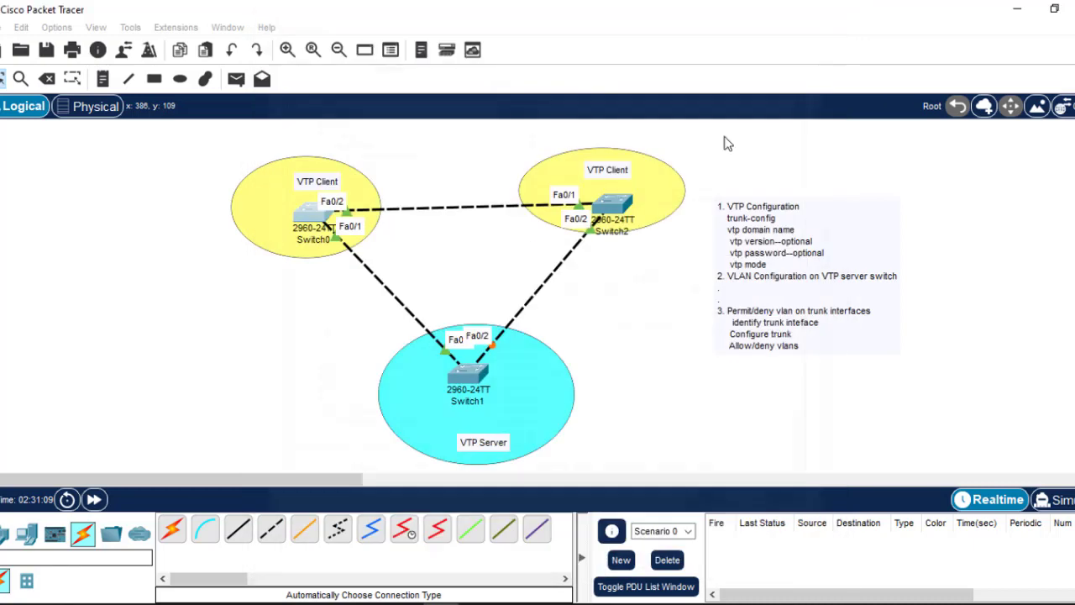
- Open Switch2's CLI, leave the pending listing, rerun sh vlan to check for VLAN 110 Hacker, and close the window
click(612, 220)
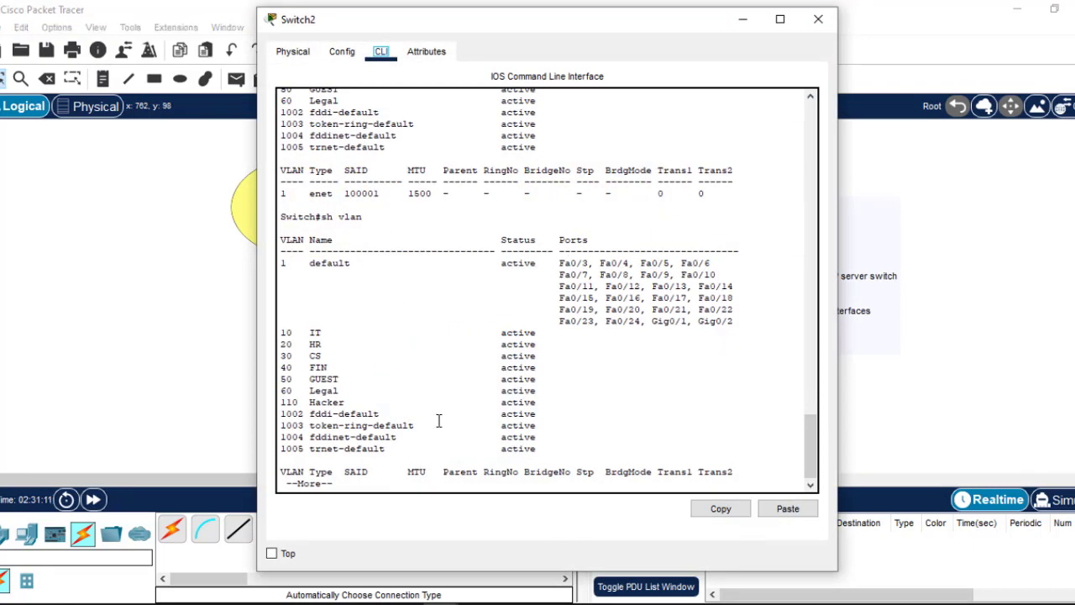
key(space)
key(Up)
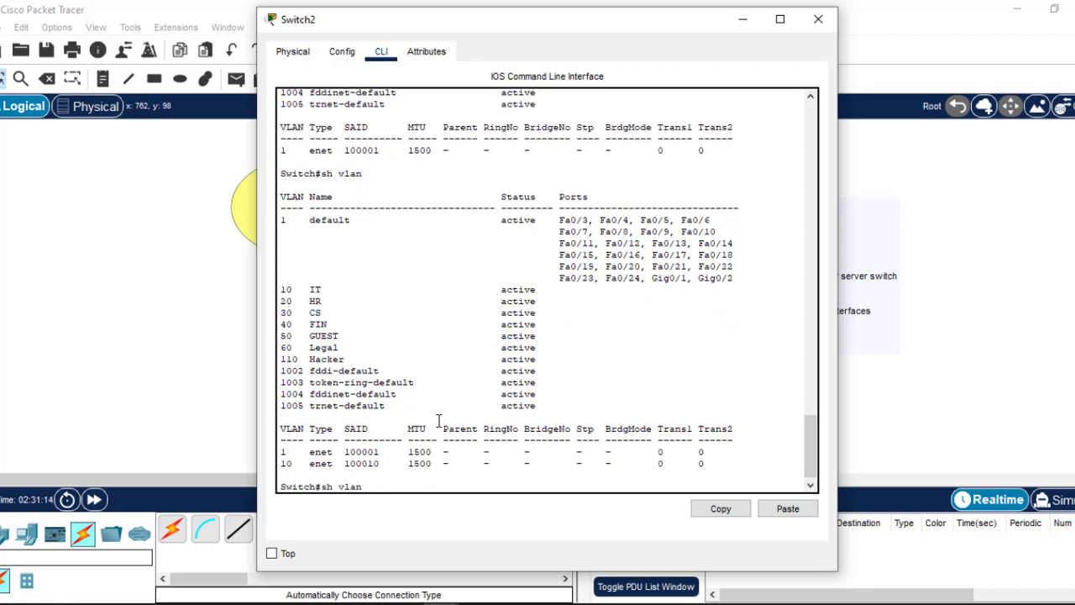
key(BackSpace)
key(BackSpace)
key(BackSpace)
key(BackSpace)
key(BackSpace)
key(BackSpace)
key(BackSpace)
key(Up)
key(Down)
key(Up)
key(Up)
key(Return)
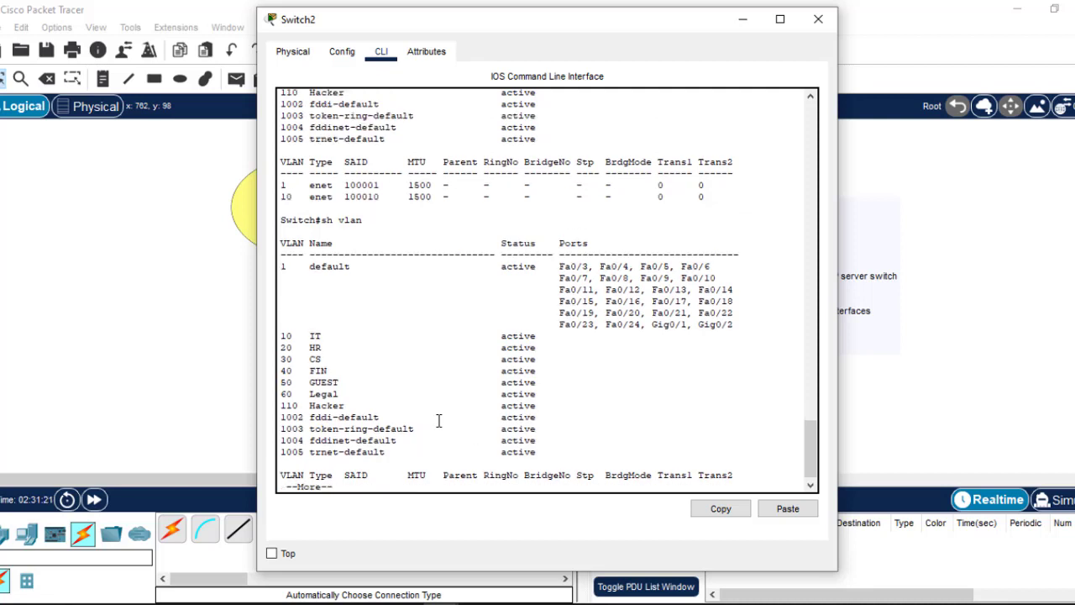
click(819, 19)
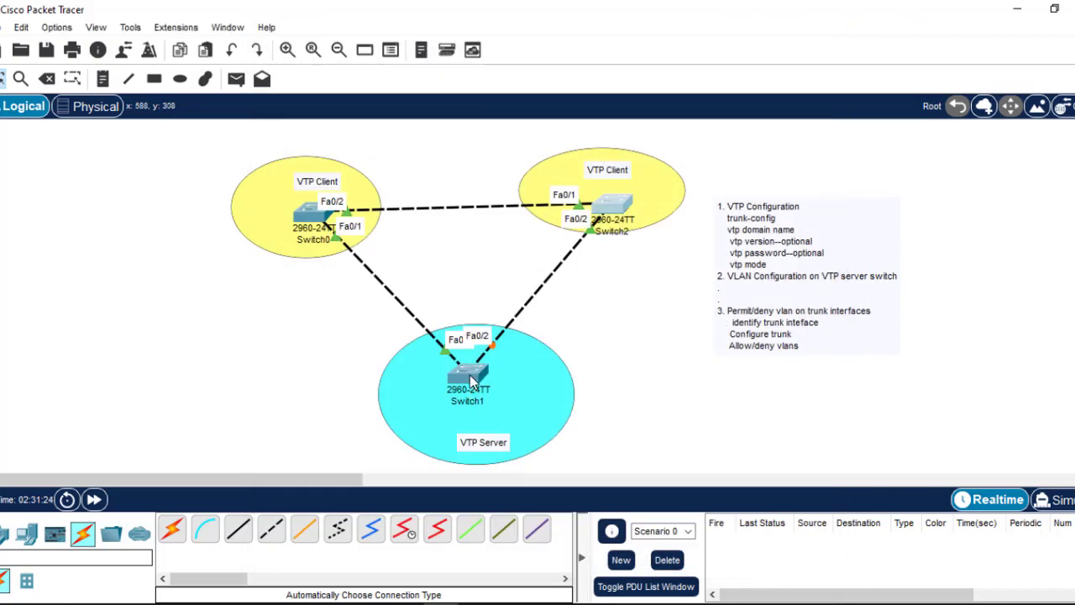
- Open Switch1's CLI and bring up a fresh global configuration prompt
click(469, 374)
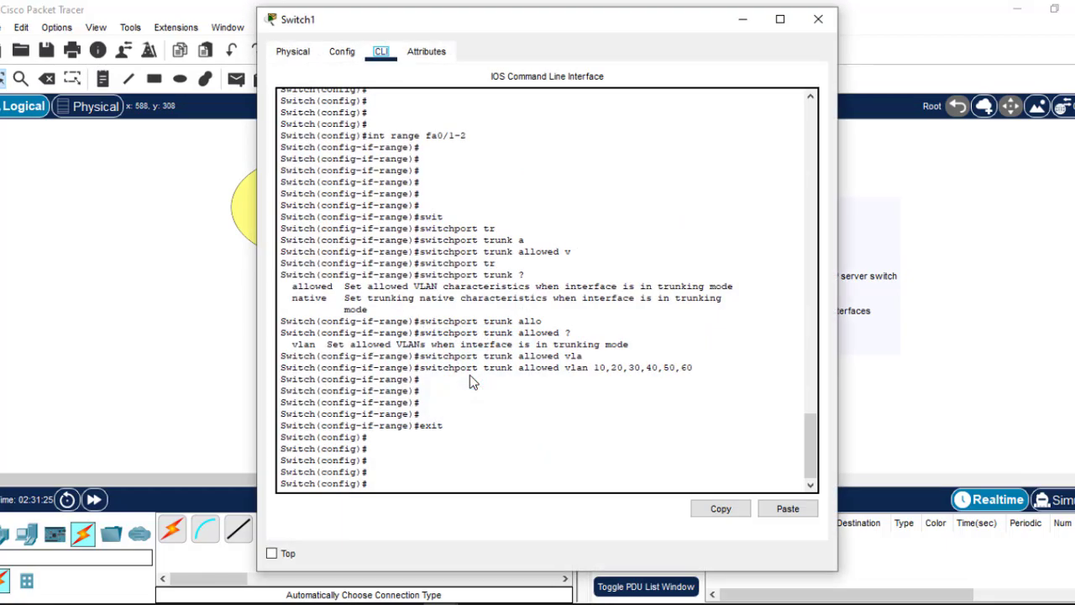
key(Return)
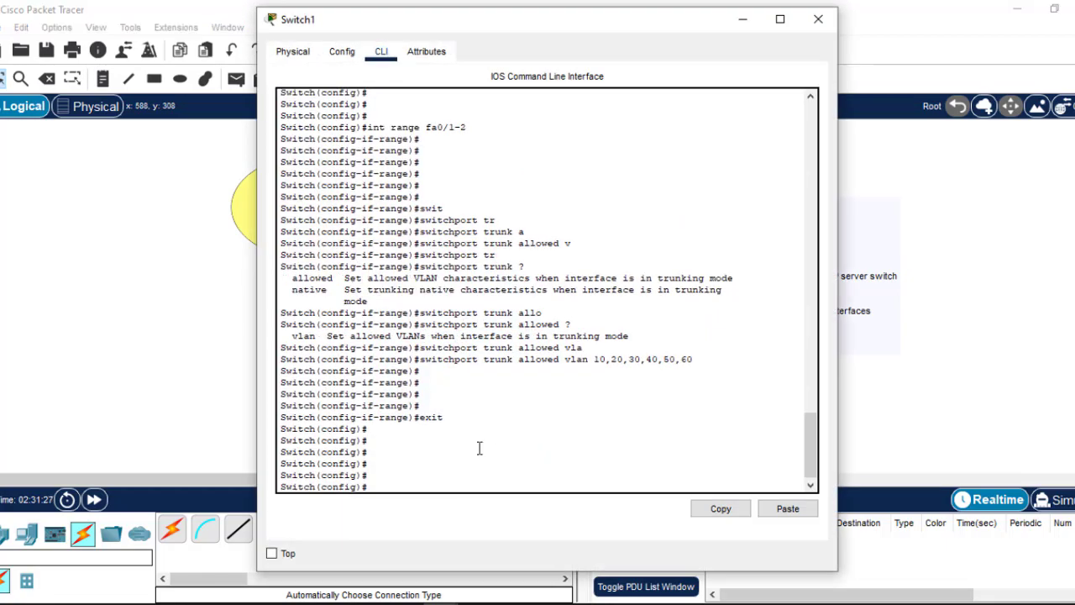
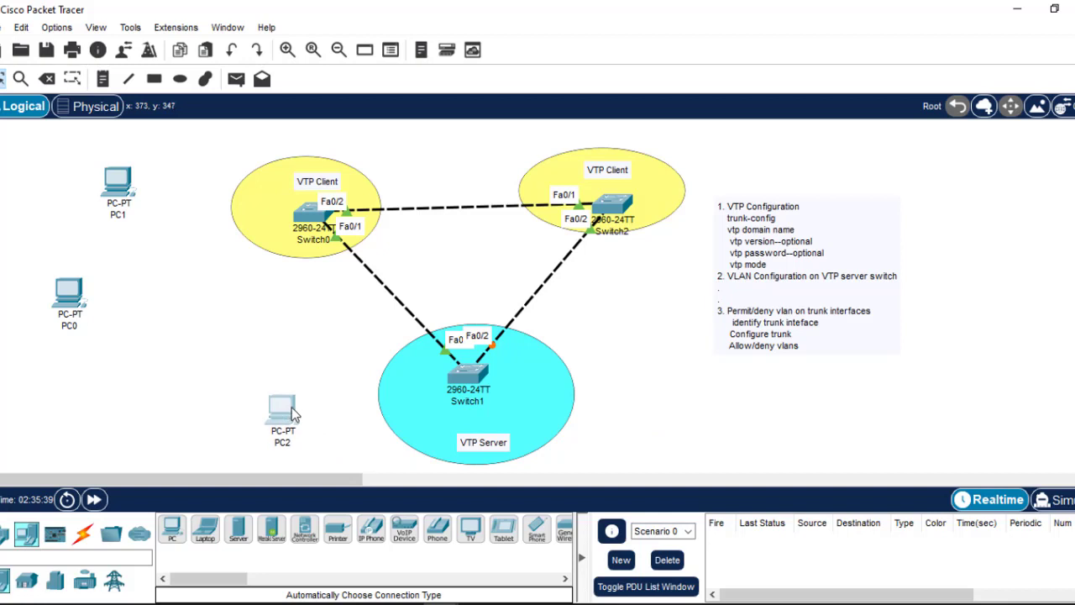
- Add one PC beside Switch1 and two beside Switch2, and move PC3 and PC2 closer to Switch1
drag(172, 529, 679, 429)
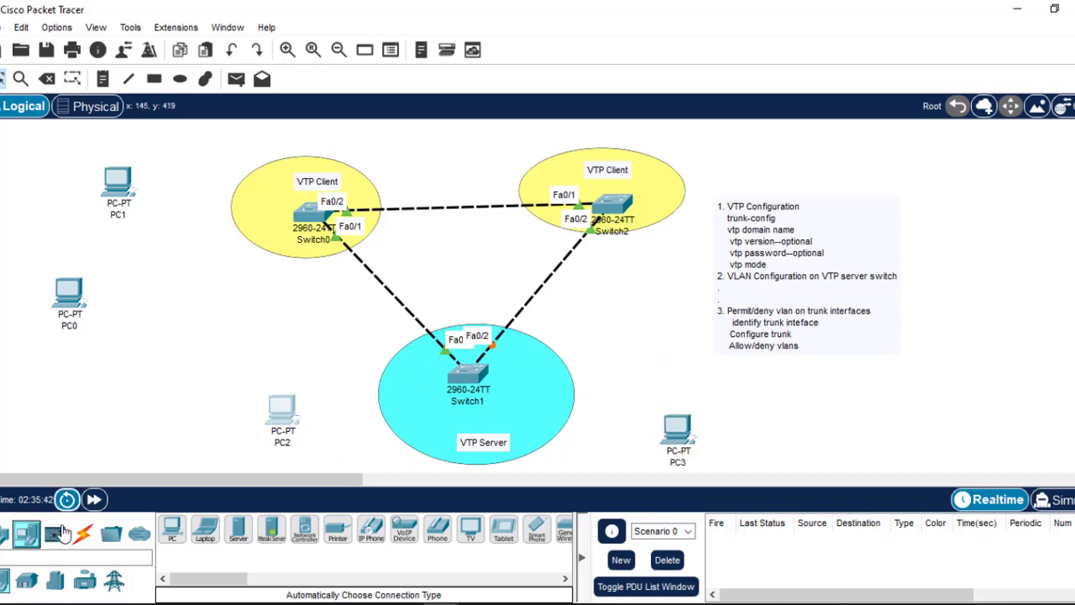
drag(173, 530, 766, 158)
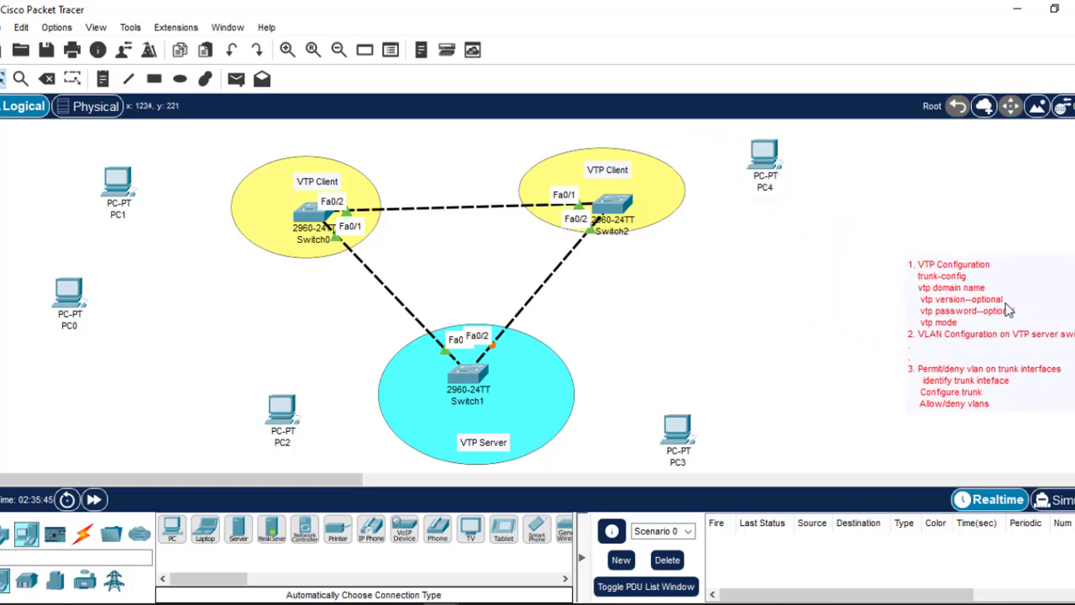
drag(177, 536, 744, 270)
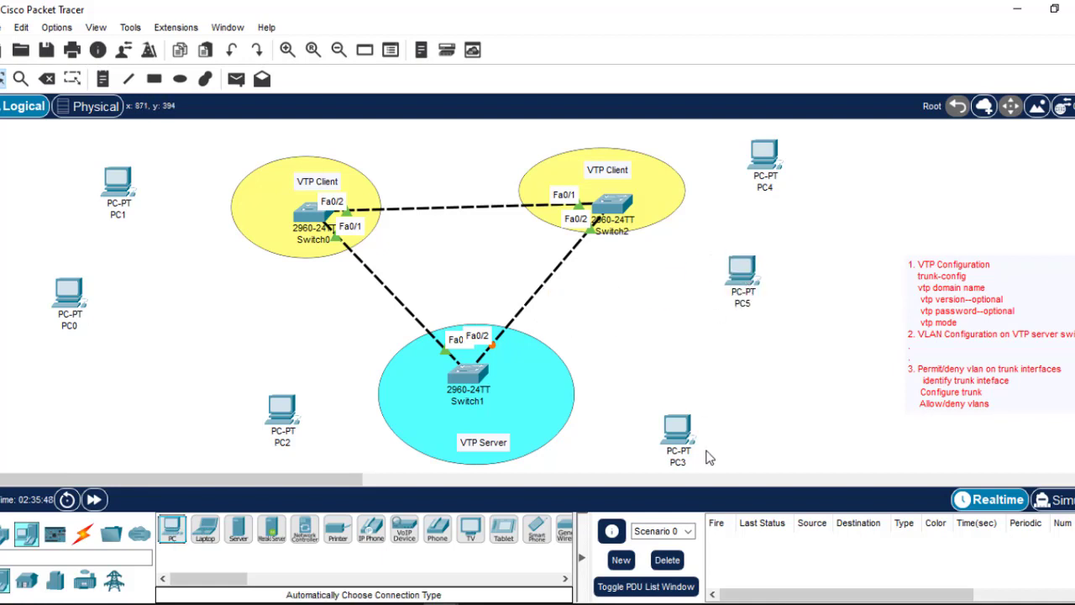
drag(677, 441, 639, 430)
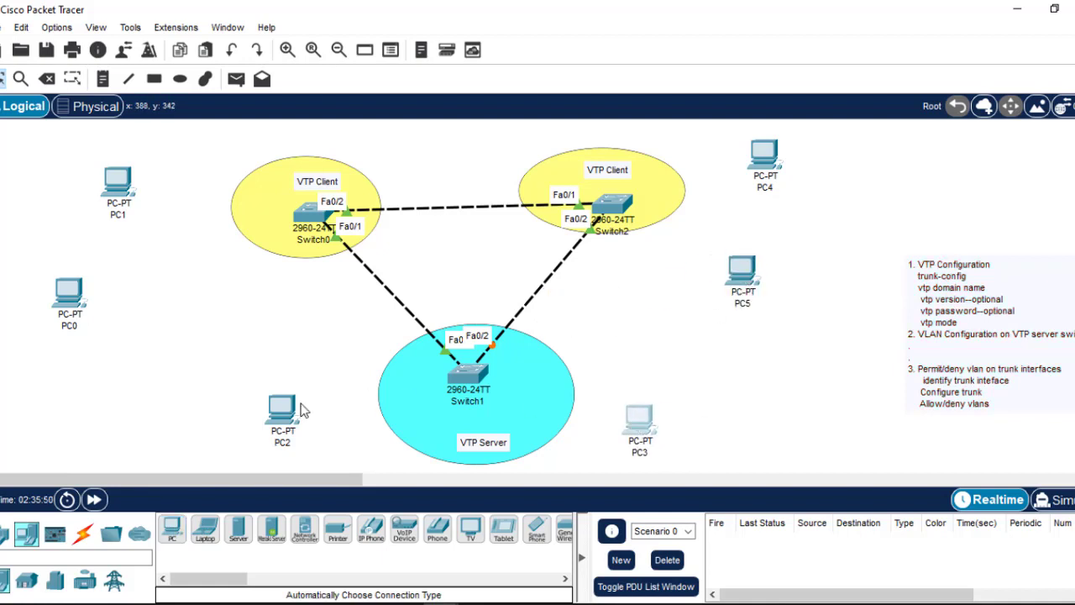
drag(282, 412, 354, 436)
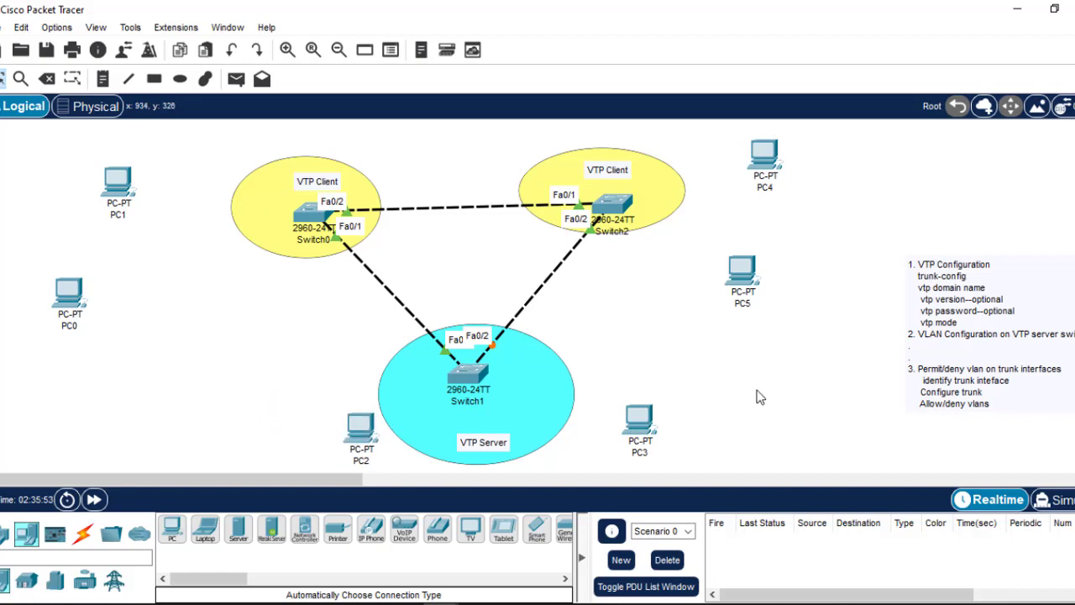
- Connect Switch1 to PC3 and PC2 using the automatically chosen connection type
click(82, 535)
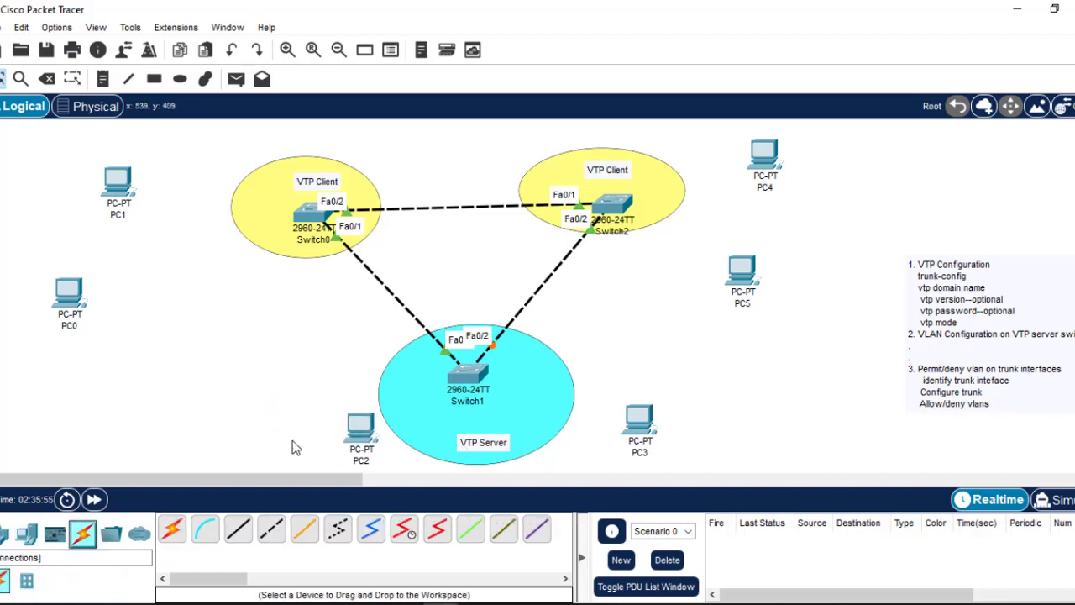
click(173, 530)
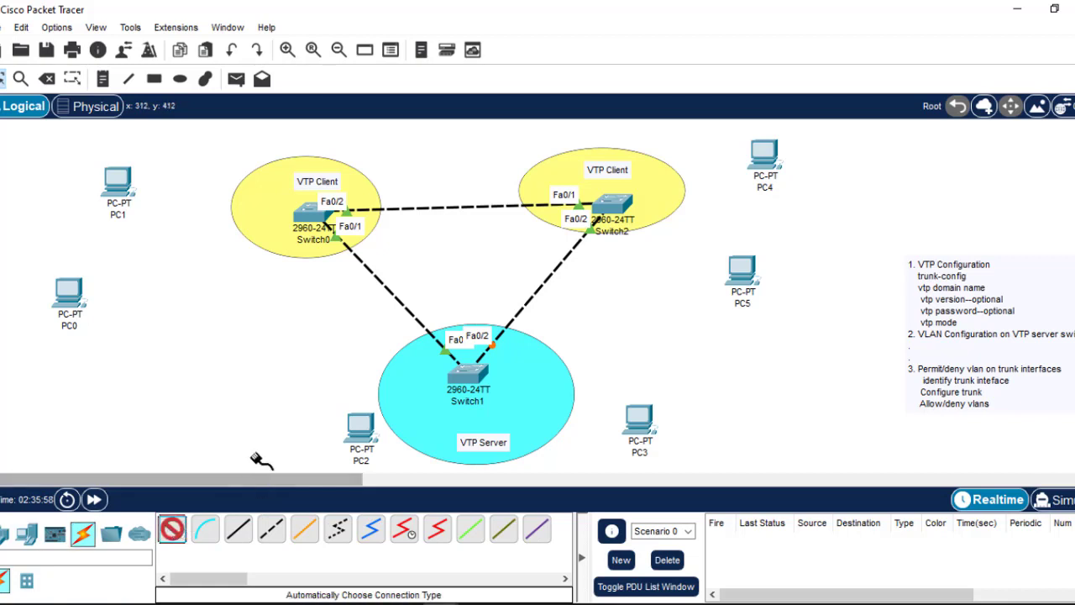
click(477, 371)
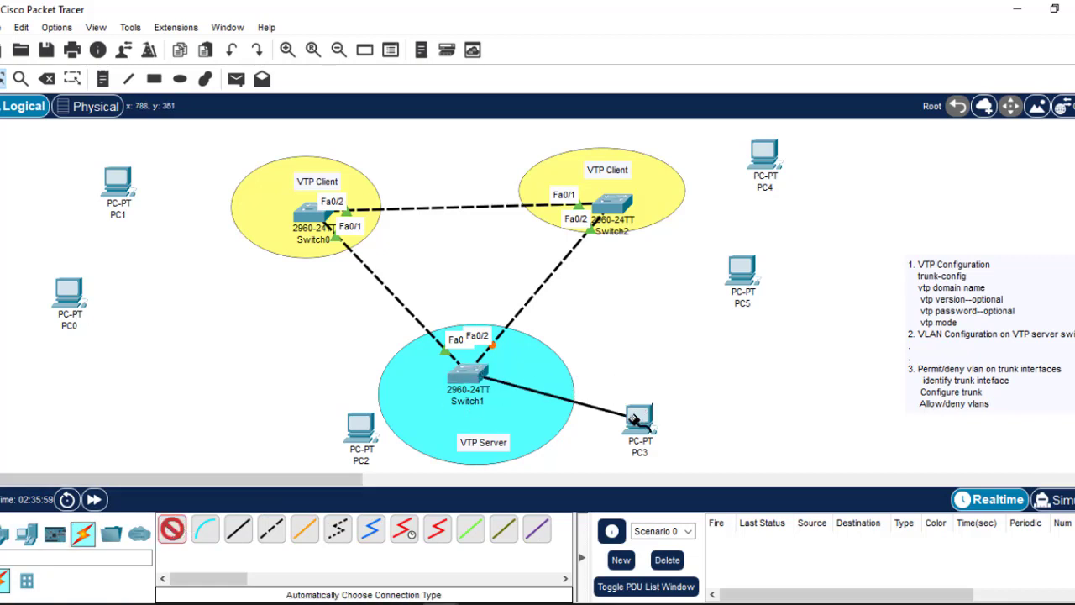
click(636, 420)
click(173, 528)
click(456, 373)
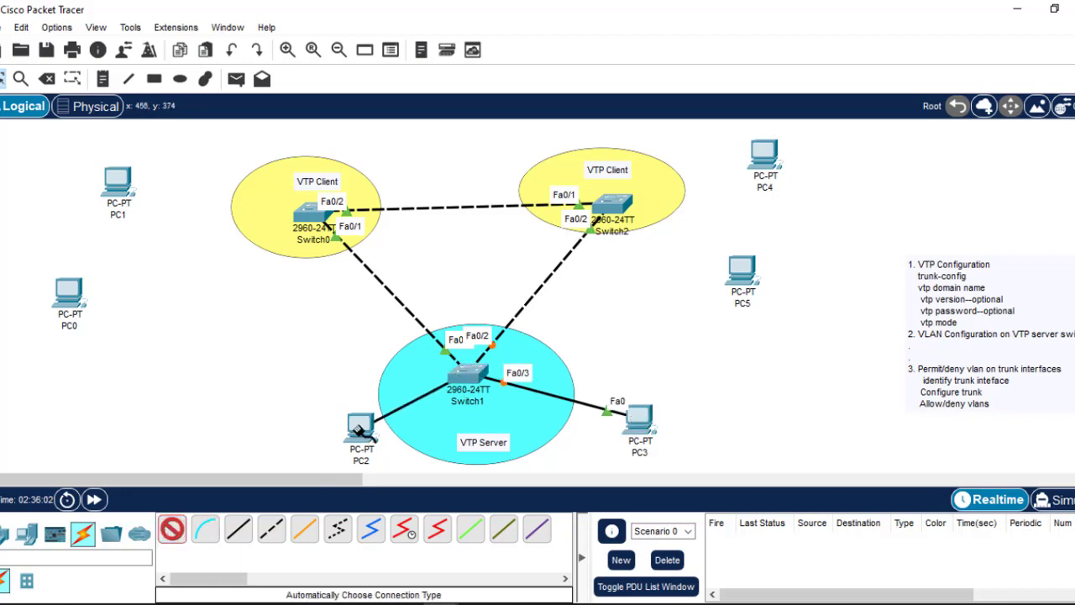
click(360, 428)
- Connect PC1 and PC0 to Switch0 with automatic connections, and move PC0 closer to the switch
click(173, 530)
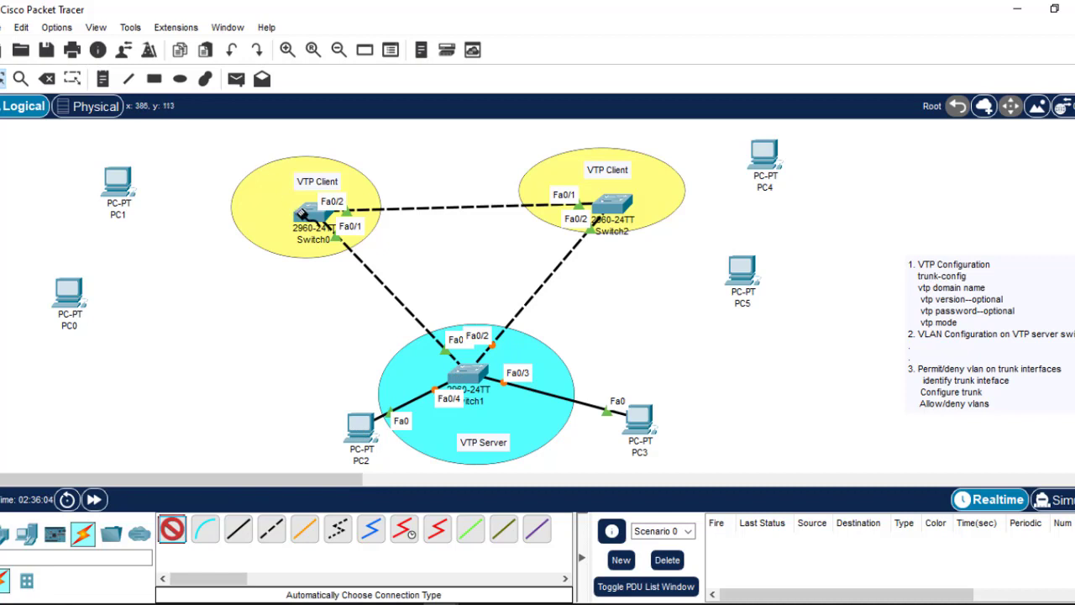
click(122, 184)
click(315, 212)
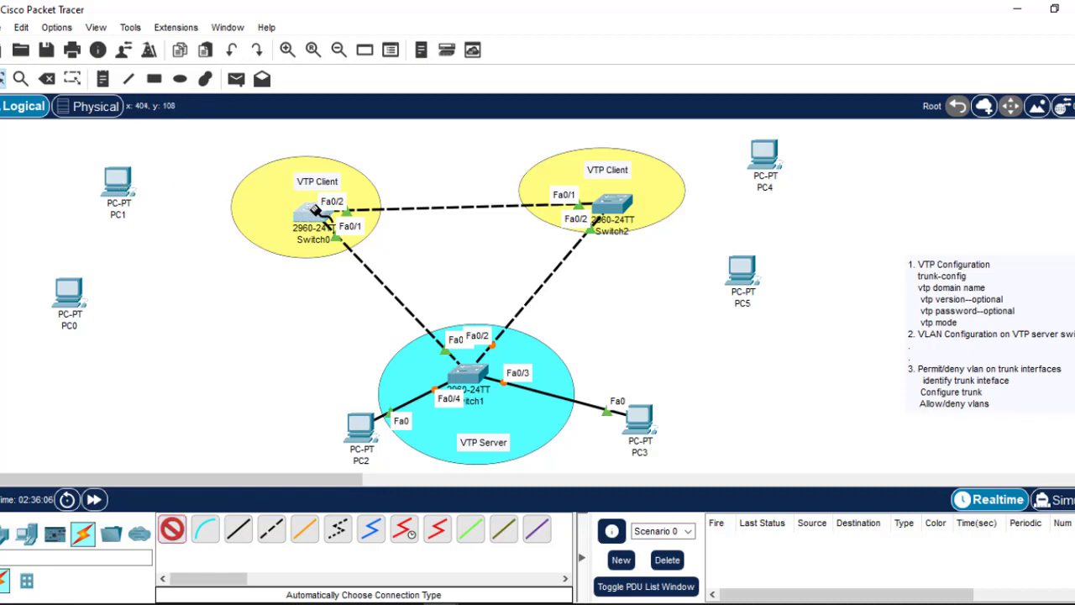
click(119, 178)
click(176, 531)
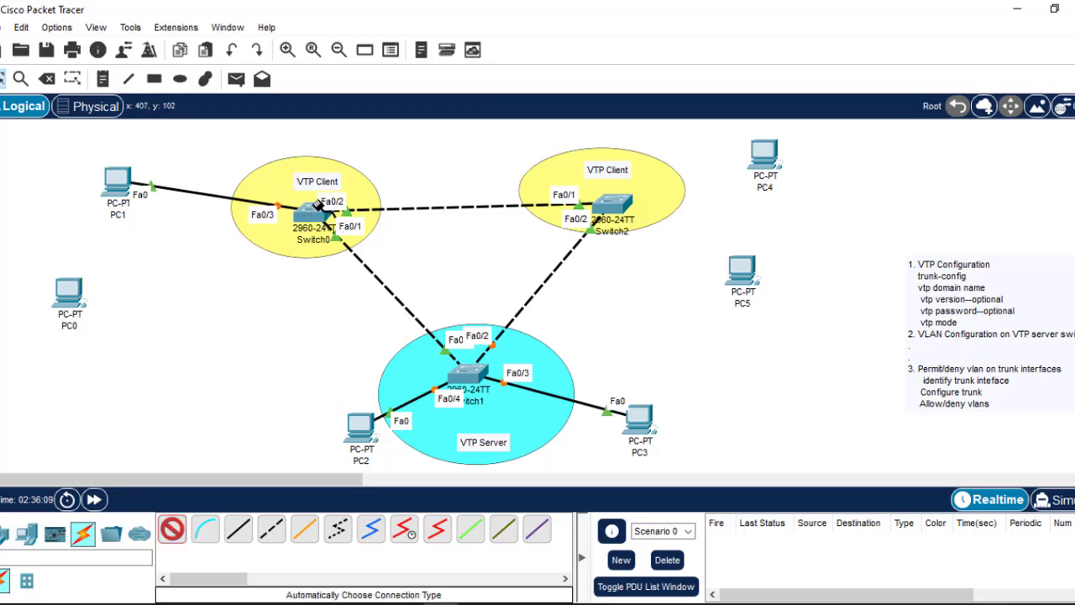
click(315, 213)
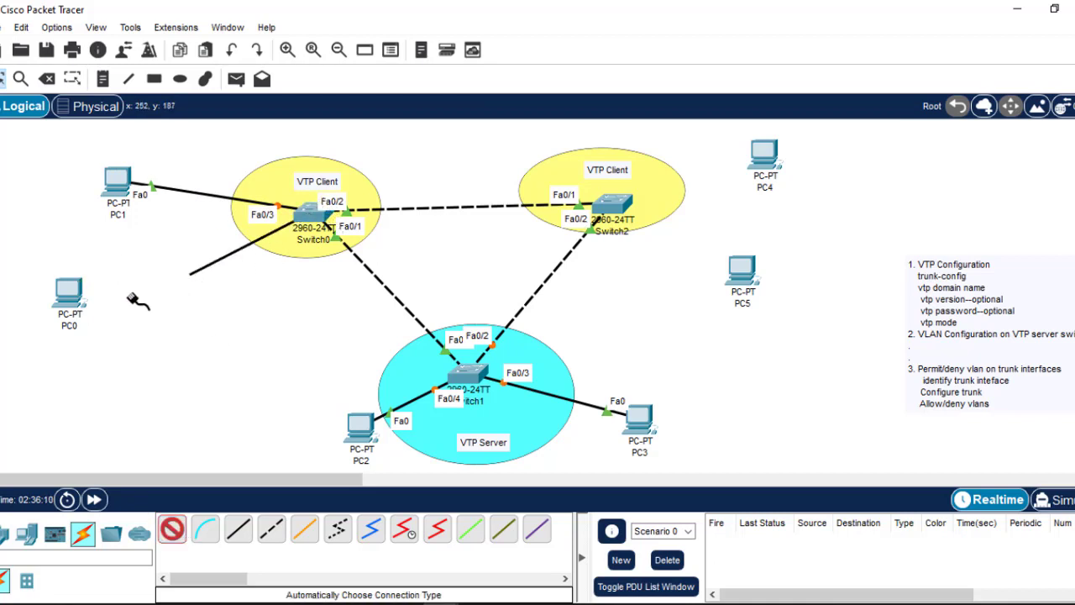
click(67, 296)
drag(67, 296, 105, 272)
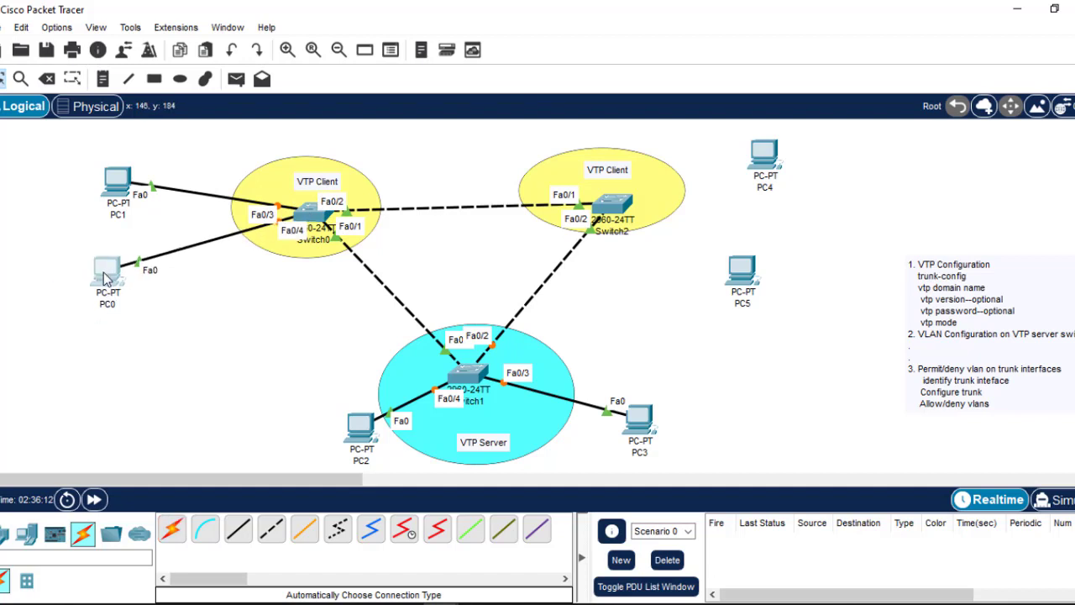
- Connect Switch2 to PC5 and PC4 with automatic connections, and shift PC2 slightly away from Switch1
click(174, 527)
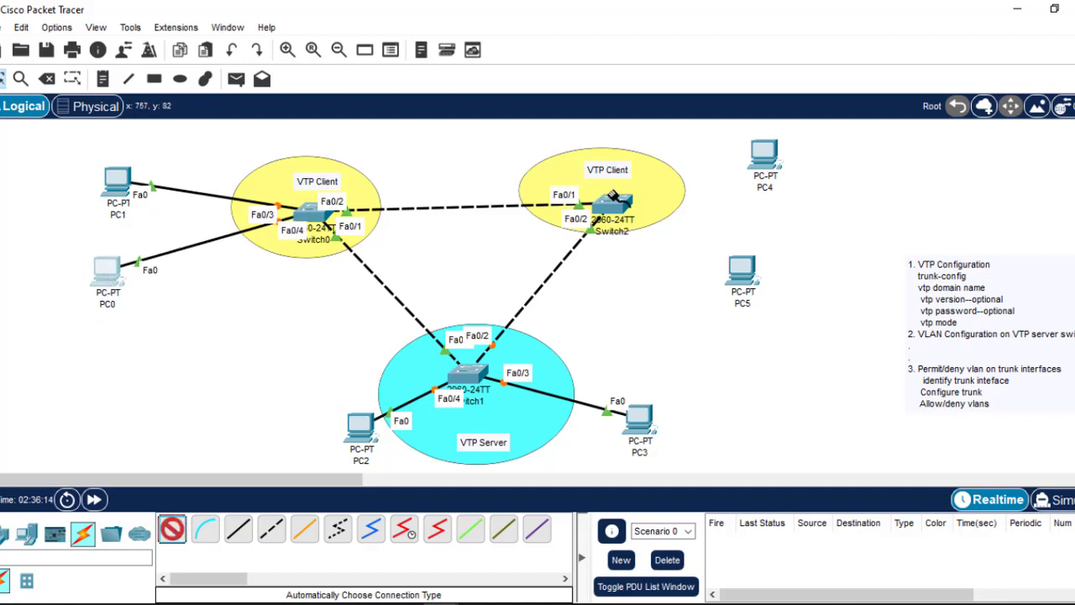
click(612, 203)
click(732, 269)
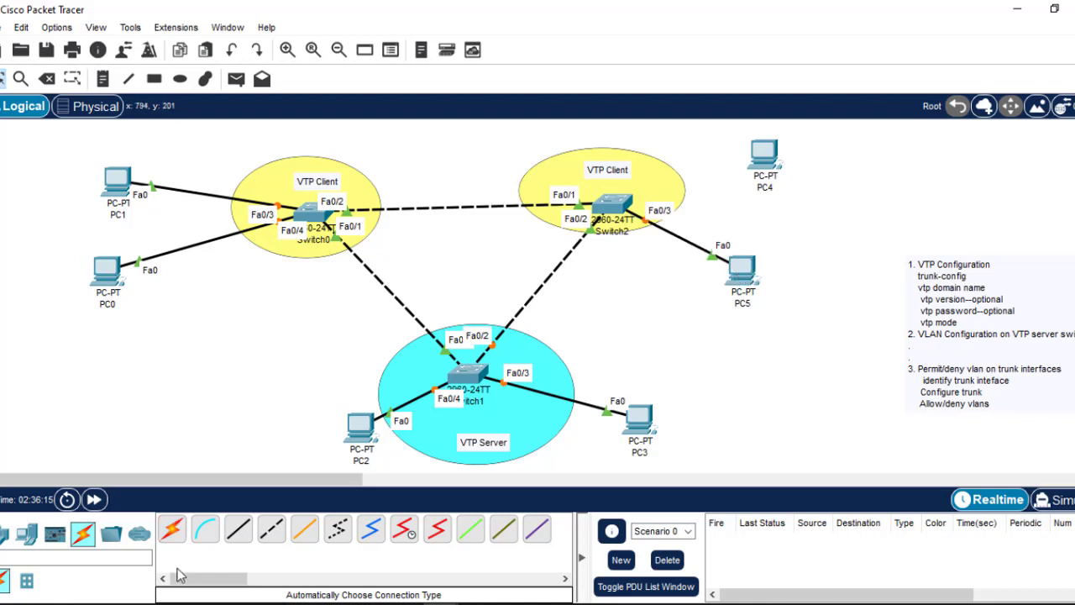
click(172, 528)
click(611, 204)
click(769, 151)
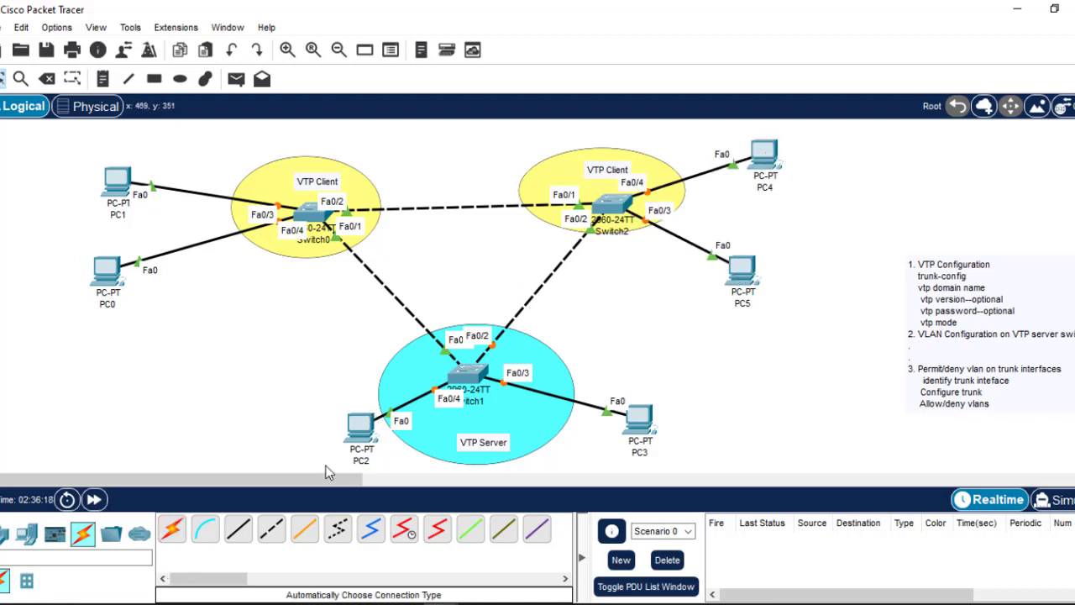
drag(365, 431, 354, 447)
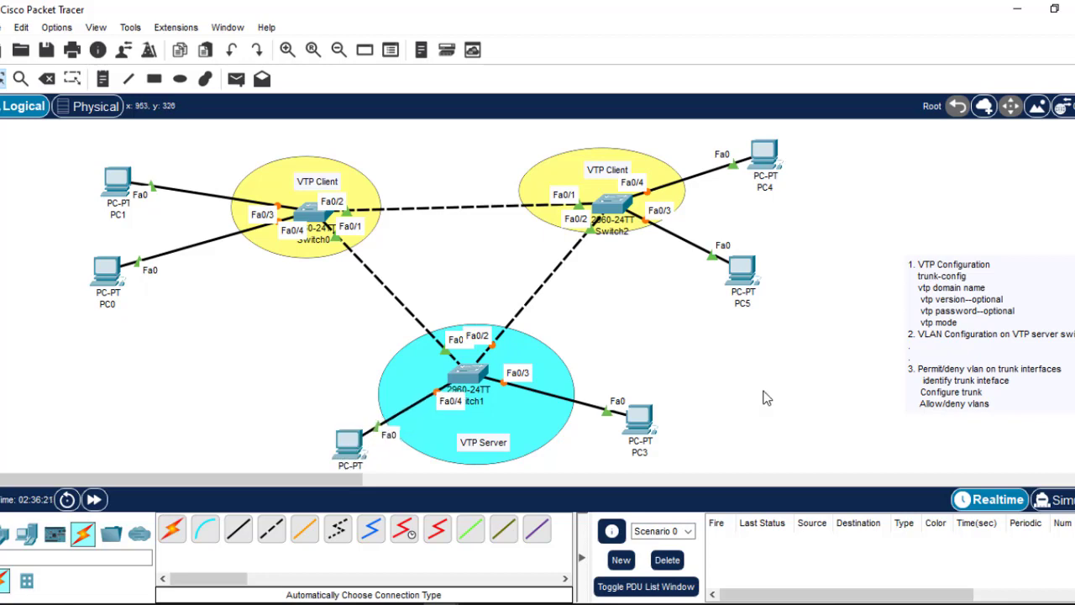
- Open Switch1's CLI and advance through the pending VLAN listing
click(484, 376)
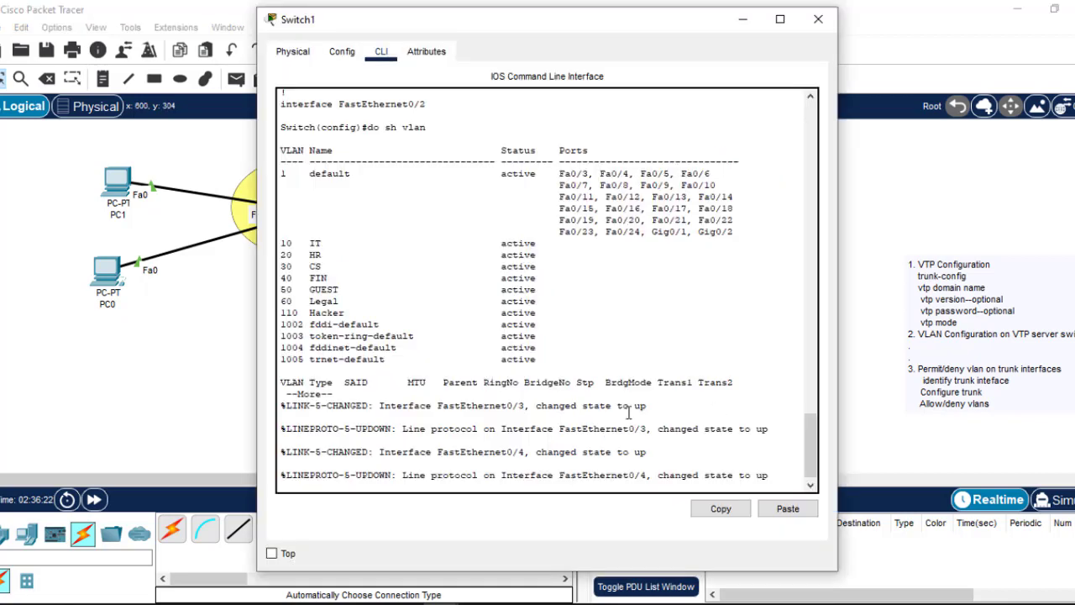
key(Return)
key(Return)
key(Return)
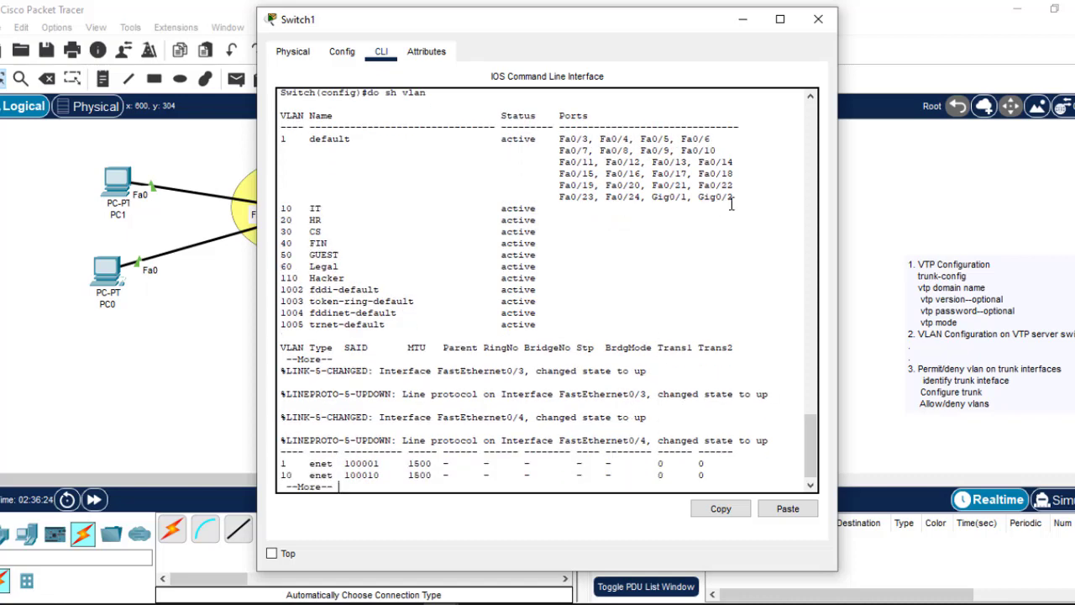
- Review the earlier int range fa0/1-2 and allowed-VLAN commands in Switch1's CLI history by highlighting them
drag(807, 435, 806, 363)
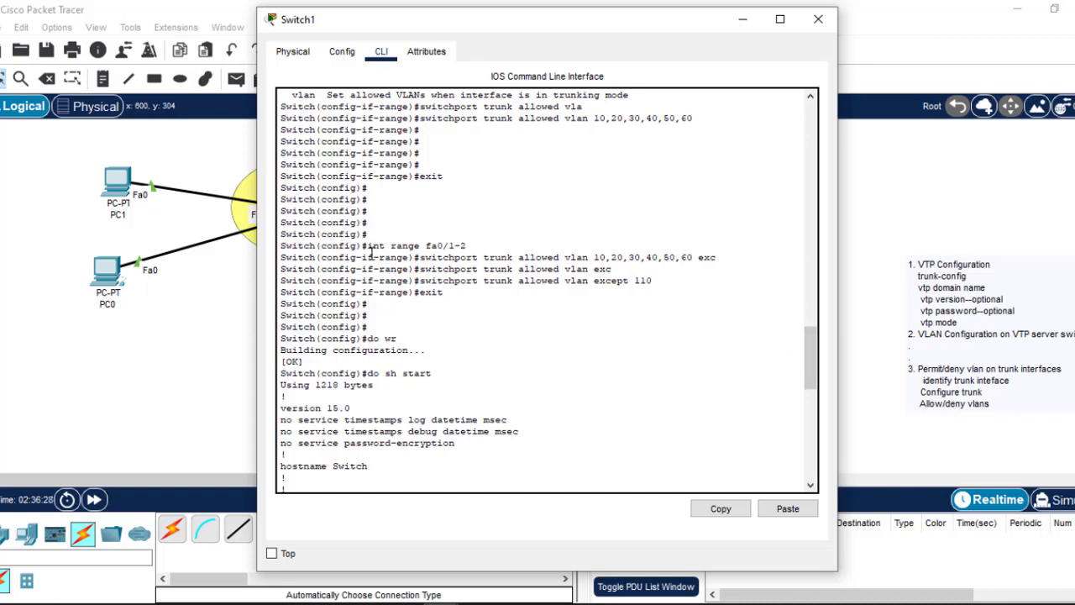
drag(374, 245, 662, 282)
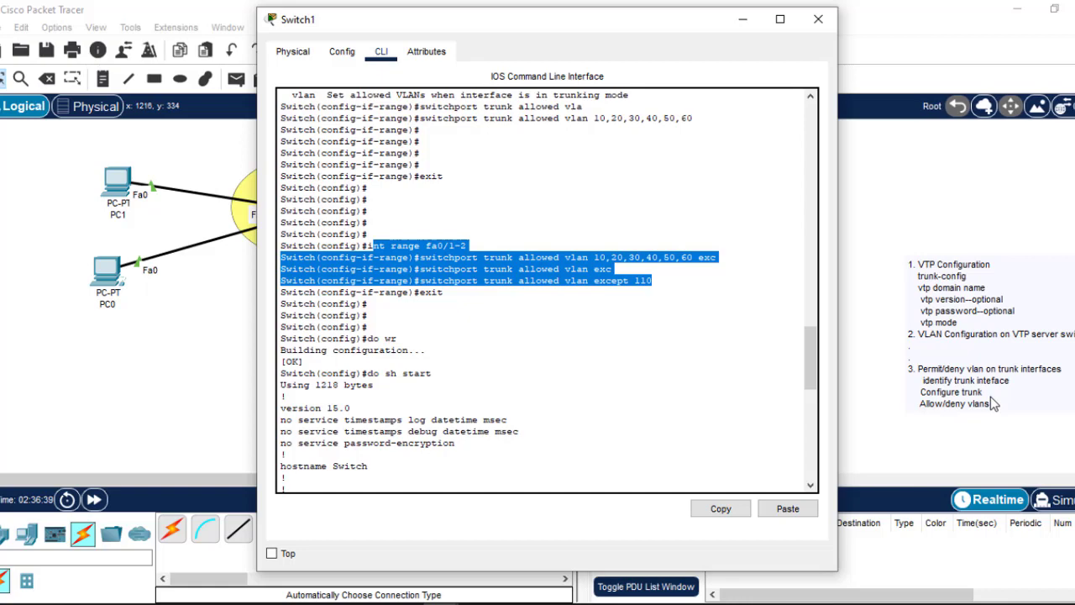
click(652, 267)
drag(660, 284, 379, 244)
click(485, 387)
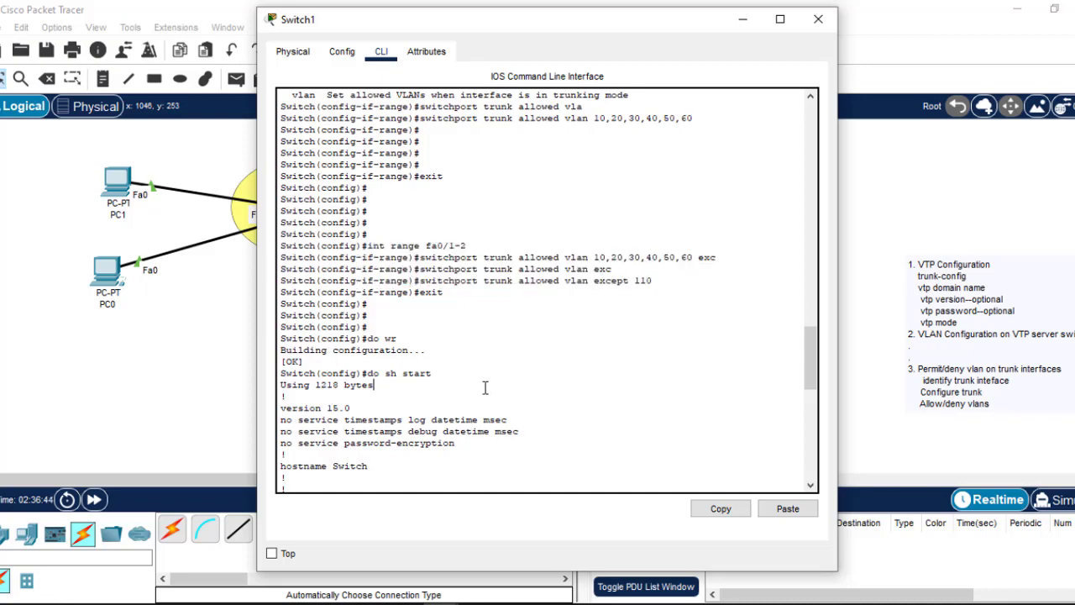
- Enter int range fa0/1-2 and run no switchport trunk allowed vlan 10,20,30,40,50,60, reusing the earlier command from the history
scroll(485, 387, down, 15)
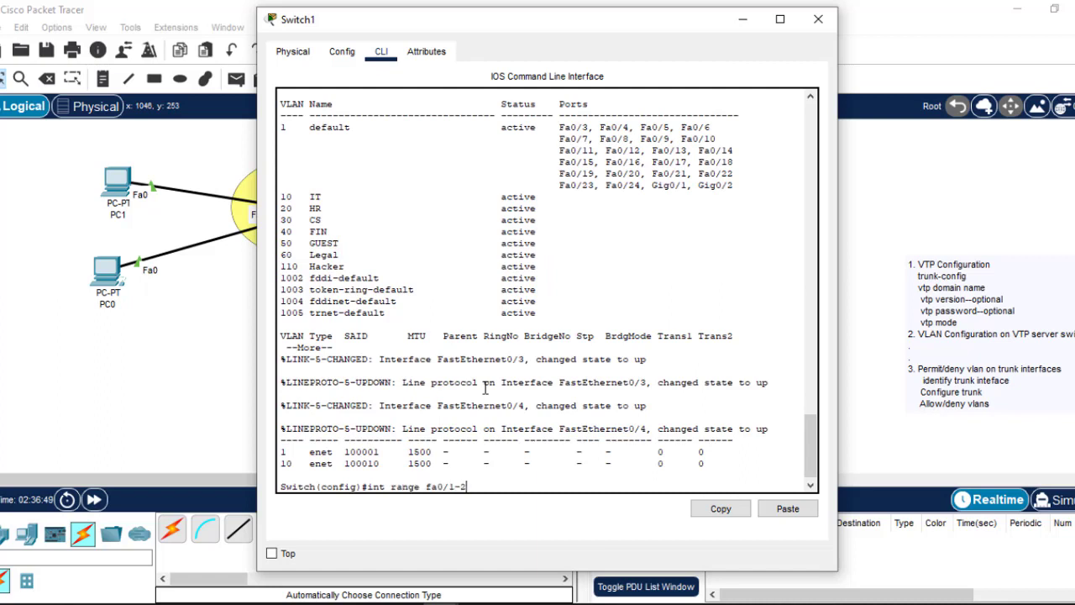
key(Return)
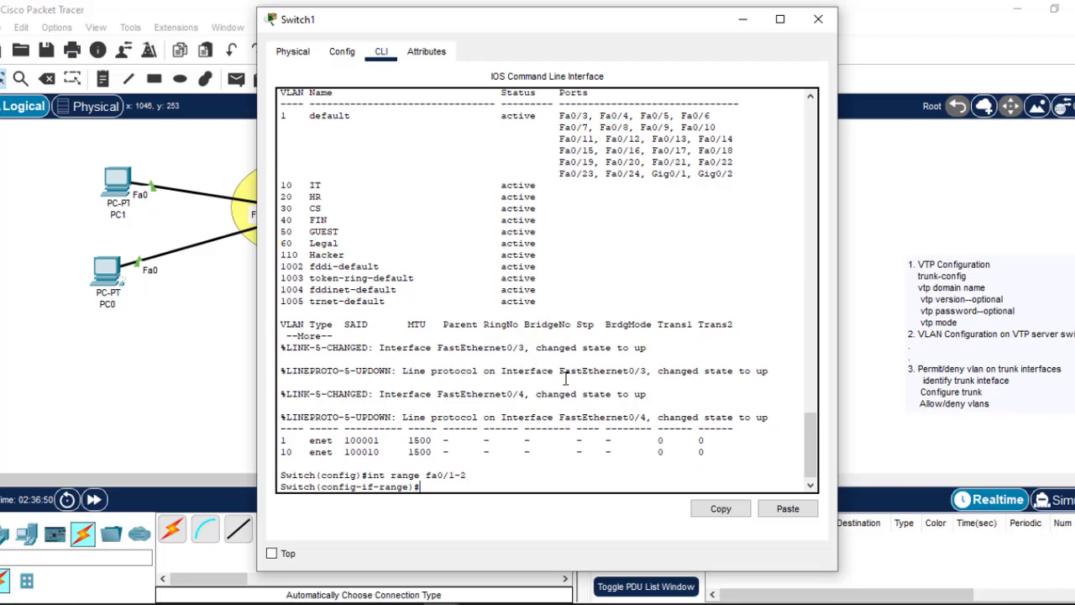
drag(809, 438, 810, 339)
drag(696, 162, 422, 162)
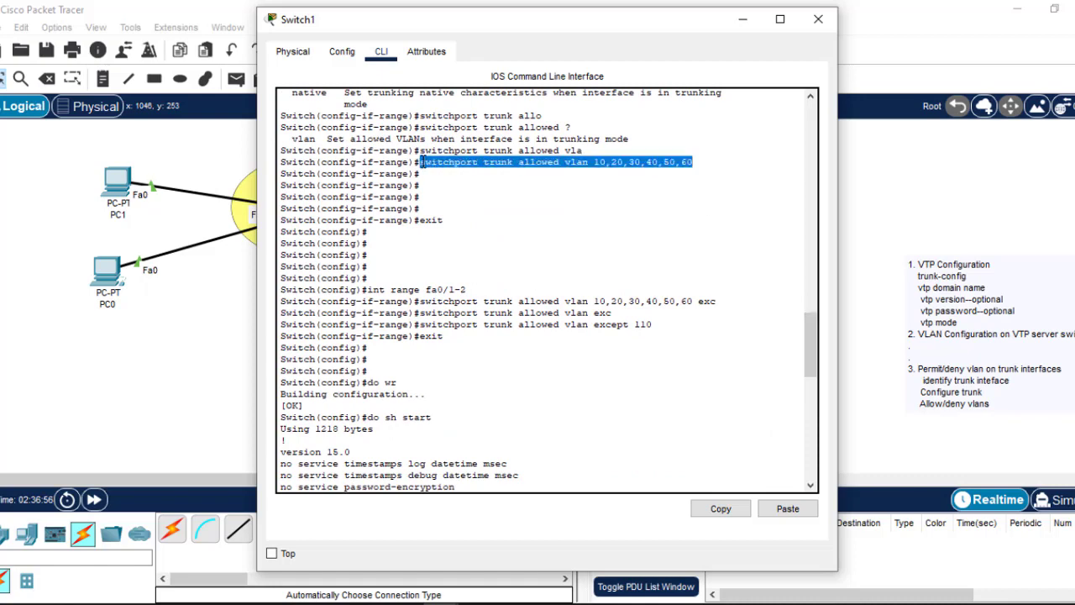
click(724, 508)
drag(810, 349, 812, 462)
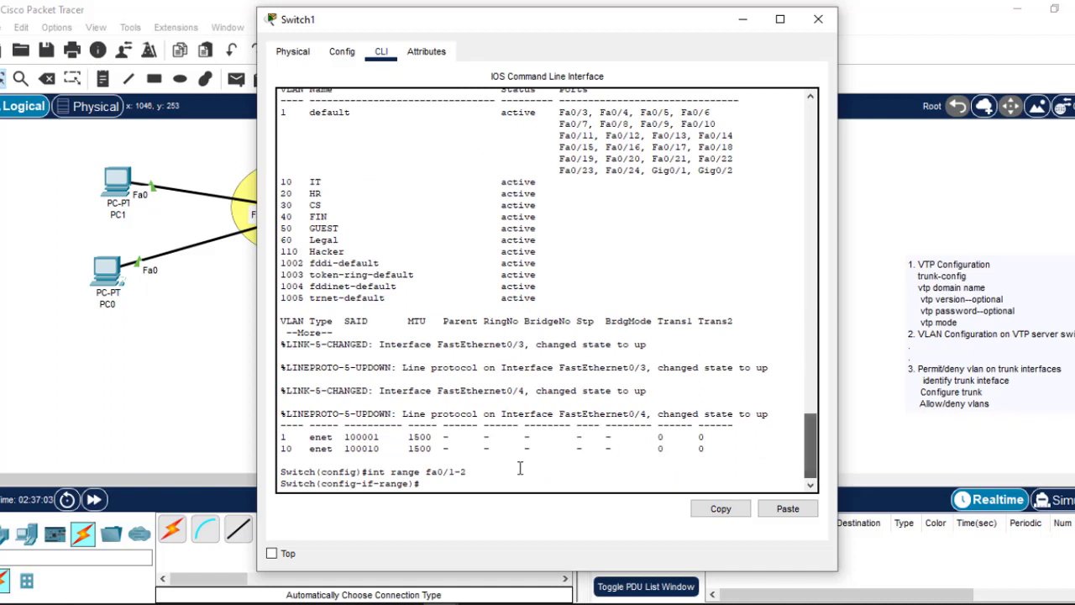
click(790, 509)
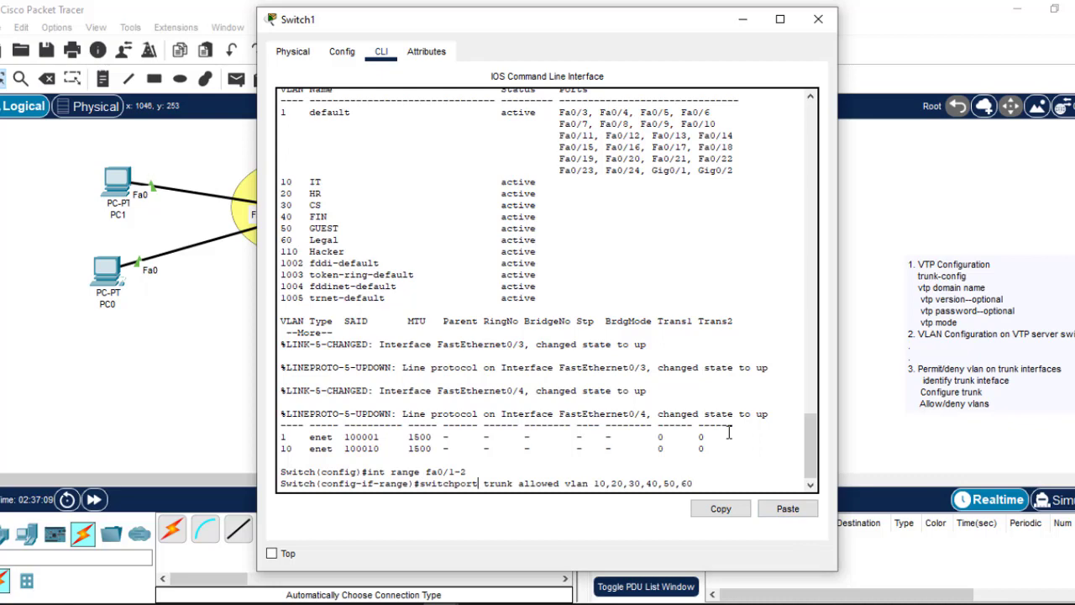
text(no)
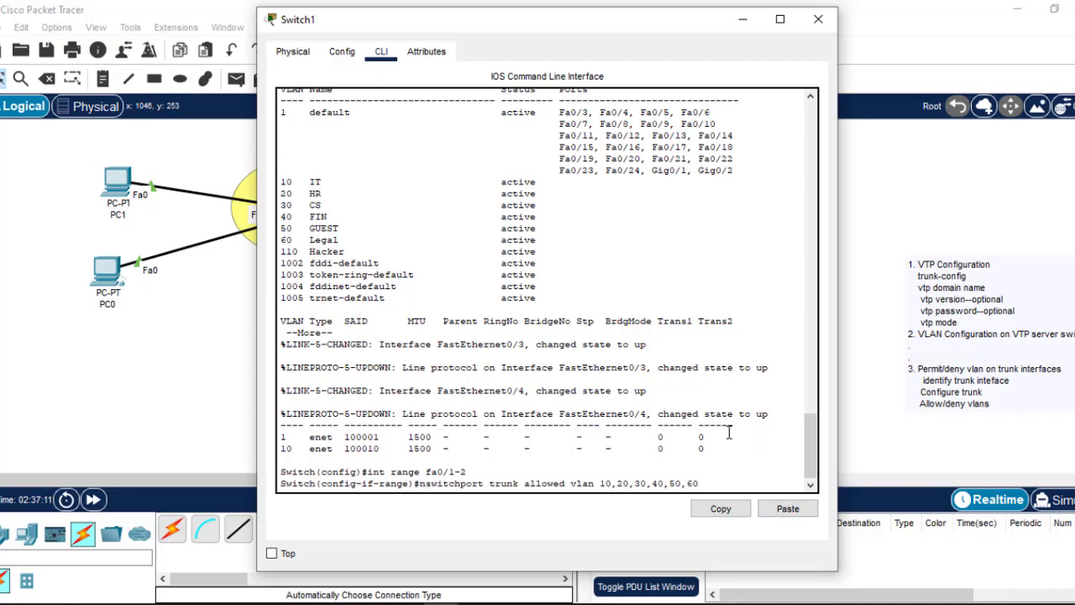
key(Return)
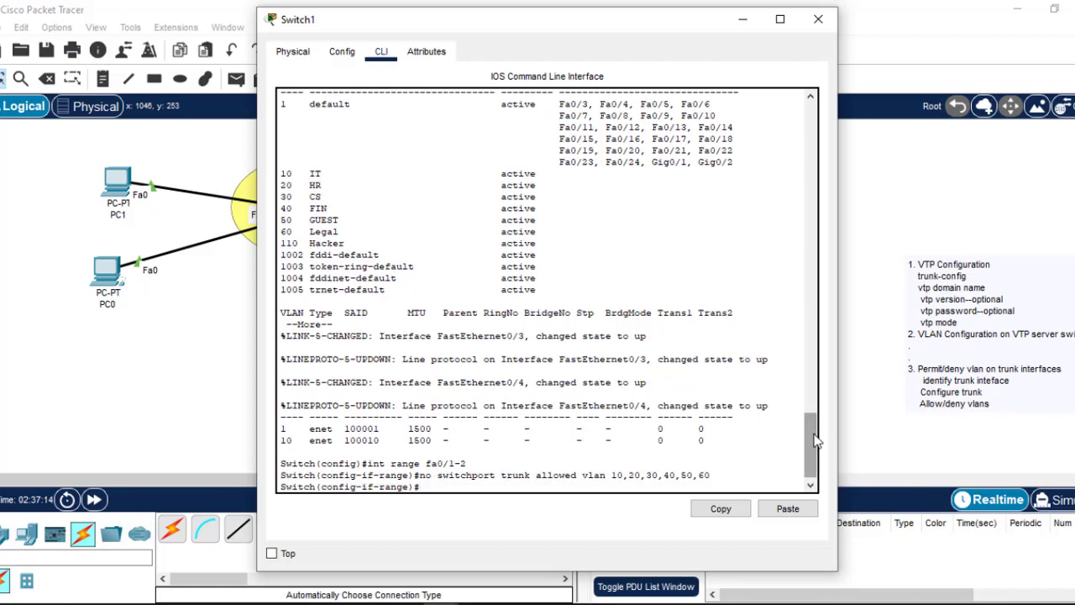
- Run no switchport trunk allowed vlan except 110 on Switch1's fa0/1-2 range, reusing the earlier command copied from the CLI history
drag(811, 423, 808, 328)
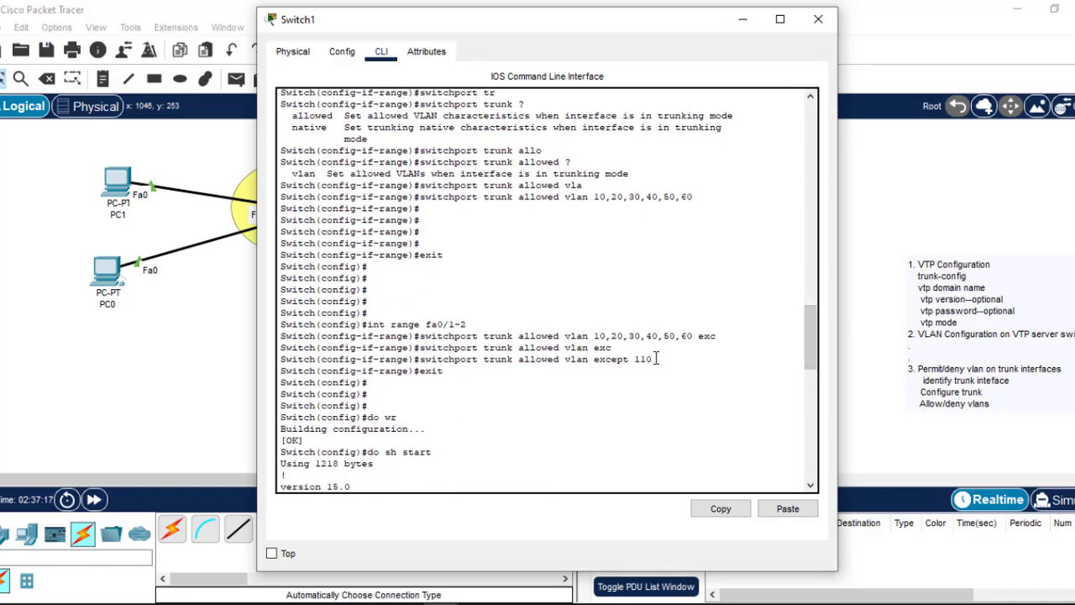
drag(652, 360, 419, 366)
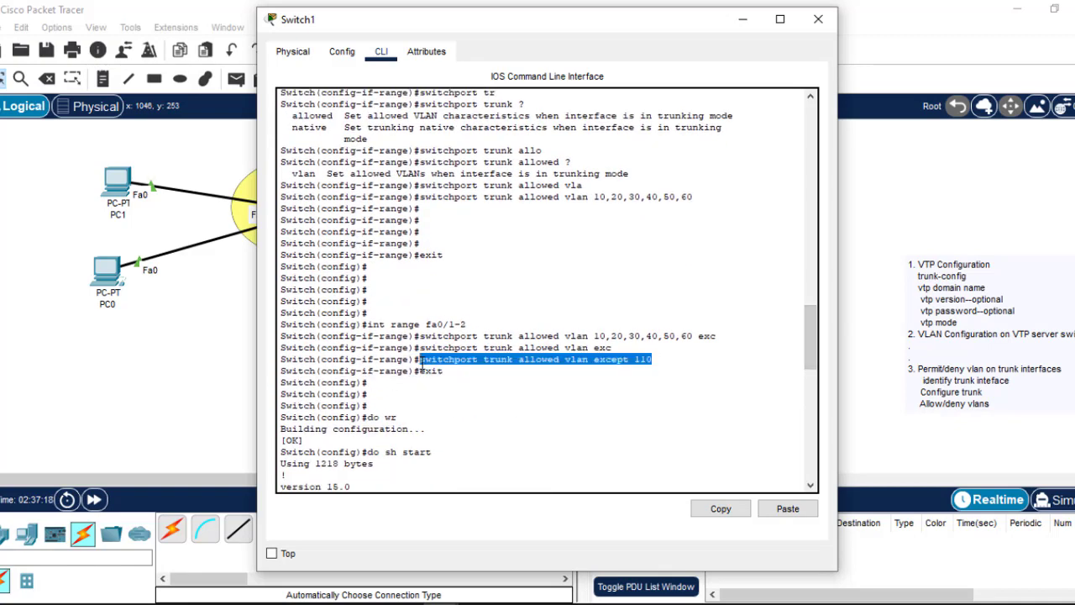
click(721, 509)
click(787, 509)
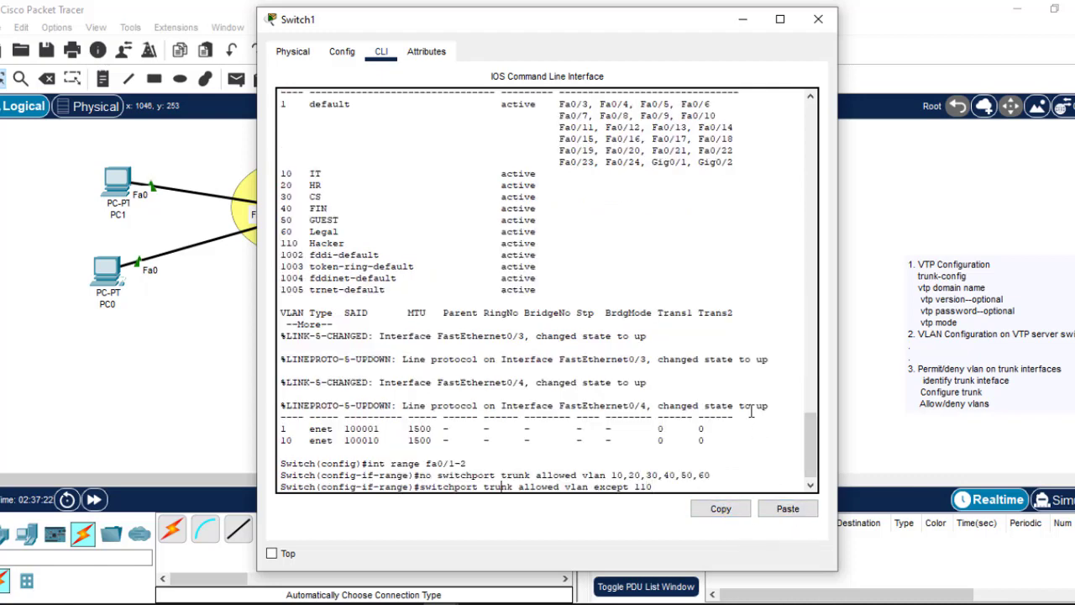
text(no)
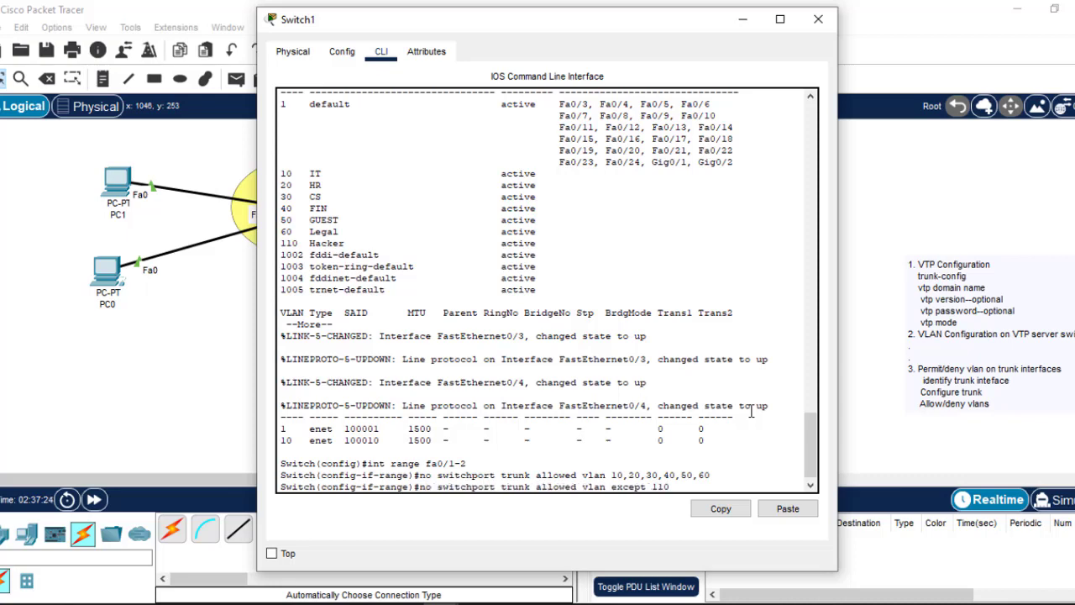
key(Return)
- Exit interface range configuration on Switch1, save the configuration with do wr, and close the switch window
text(ex)
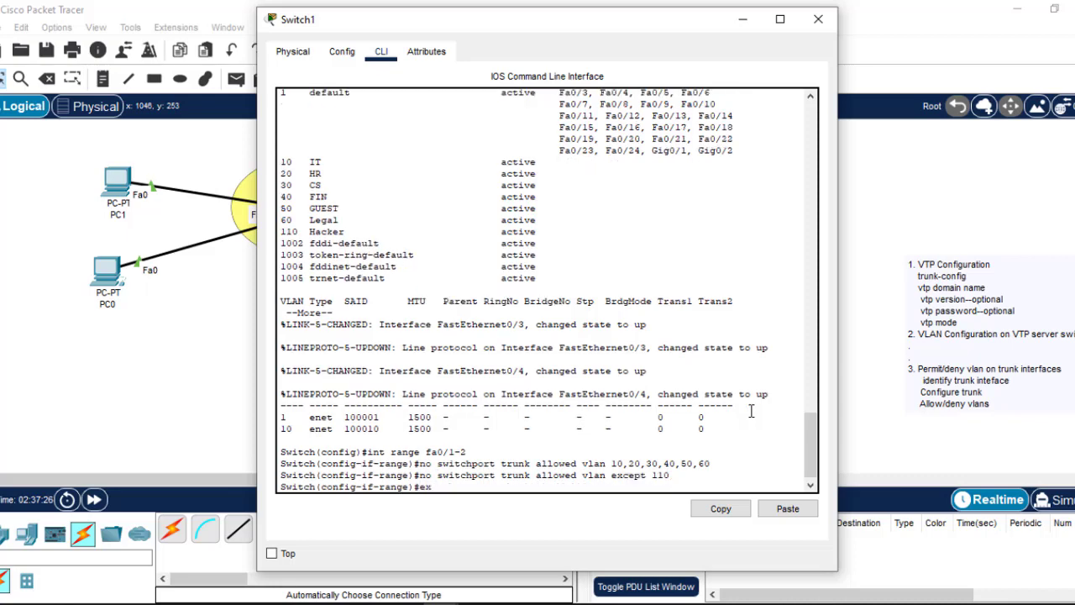
key(Return)
key(Return)
key(Return)
text(d)
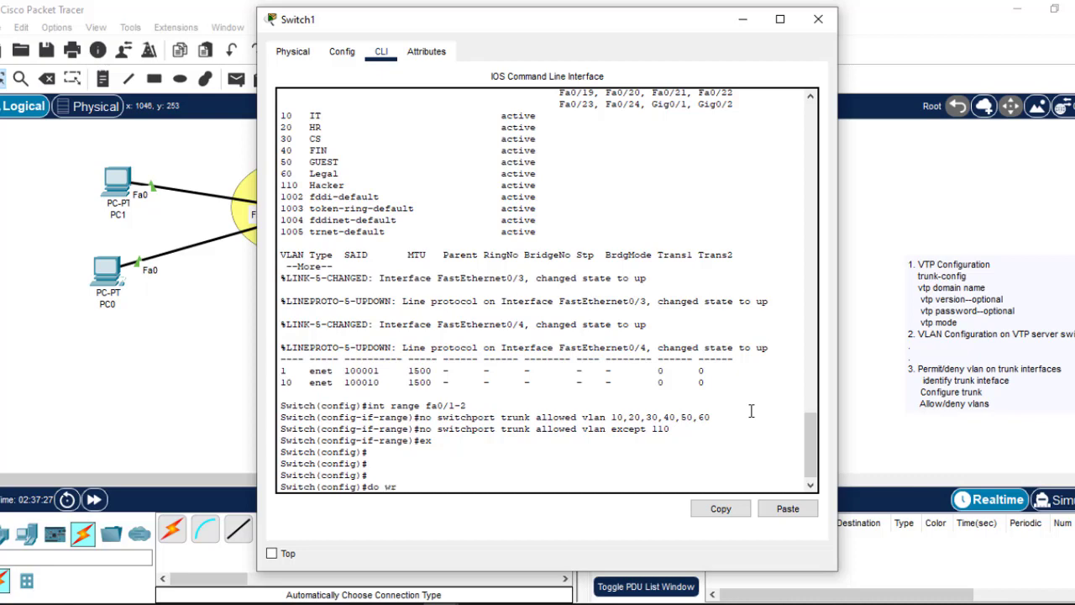
text(o wr)
key(Return)
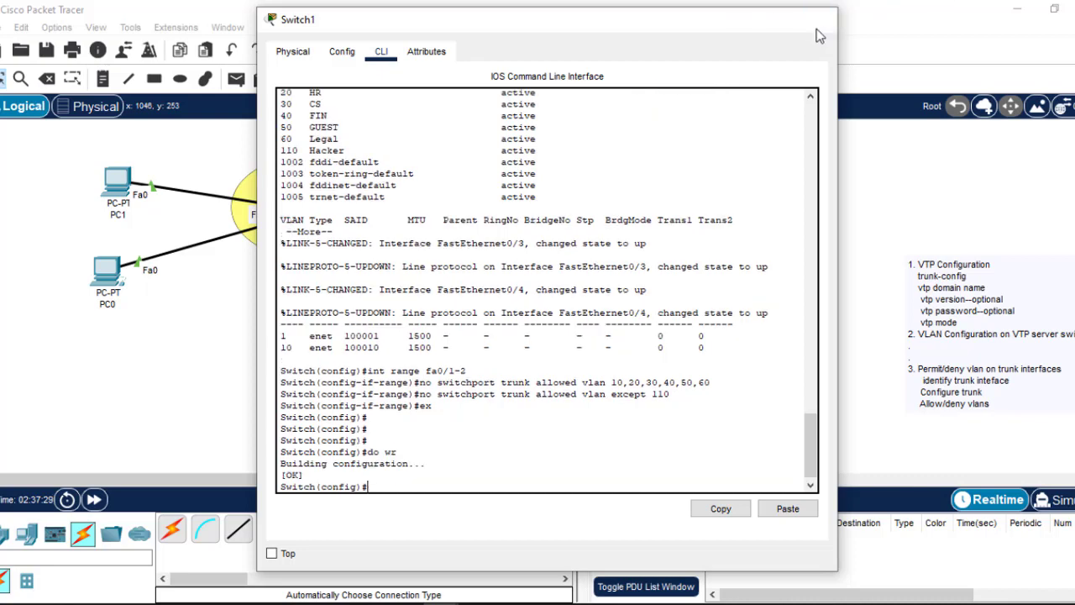
click(819, 24)
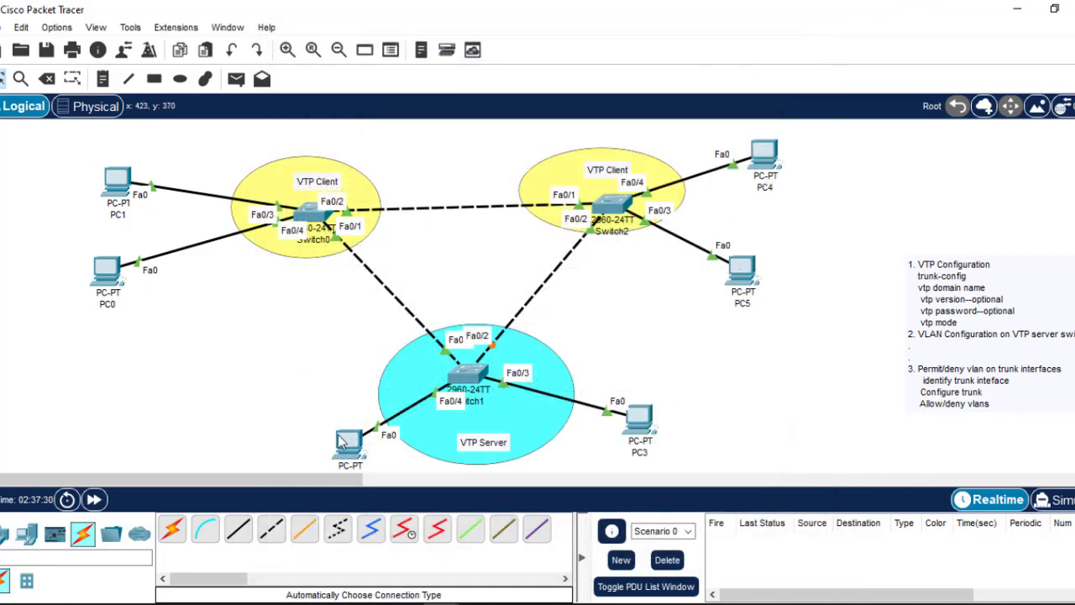
- Shift PC2 slightly up and away from Switch1, and highlight PC1, PC3 and PC4 in turn
drag(351, 446, 335, 433)
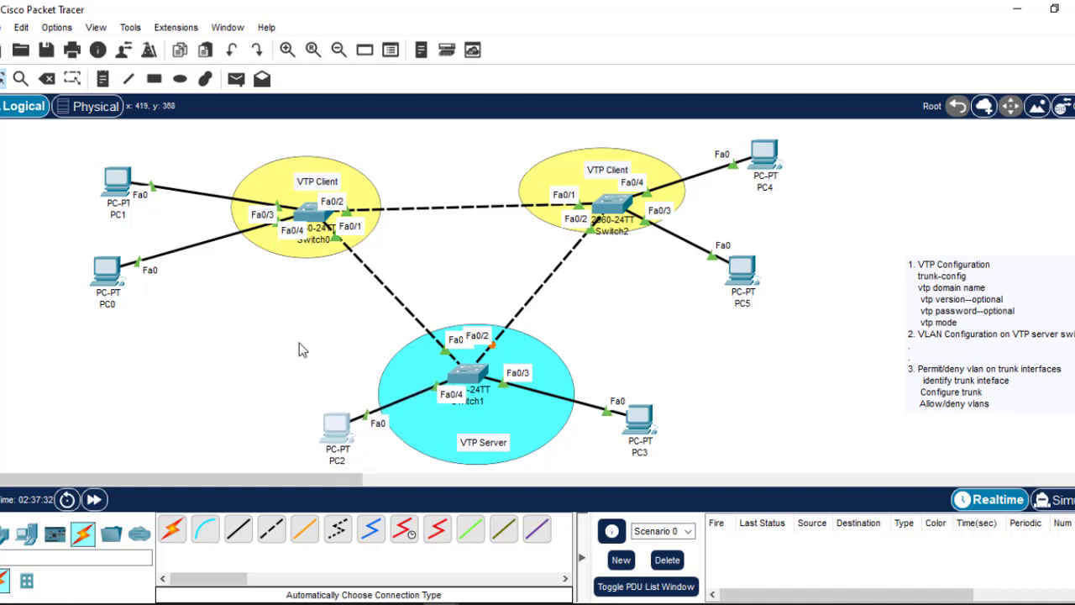
drag(55, 165, 134, 204)
drag(628, 374, 699, 474)
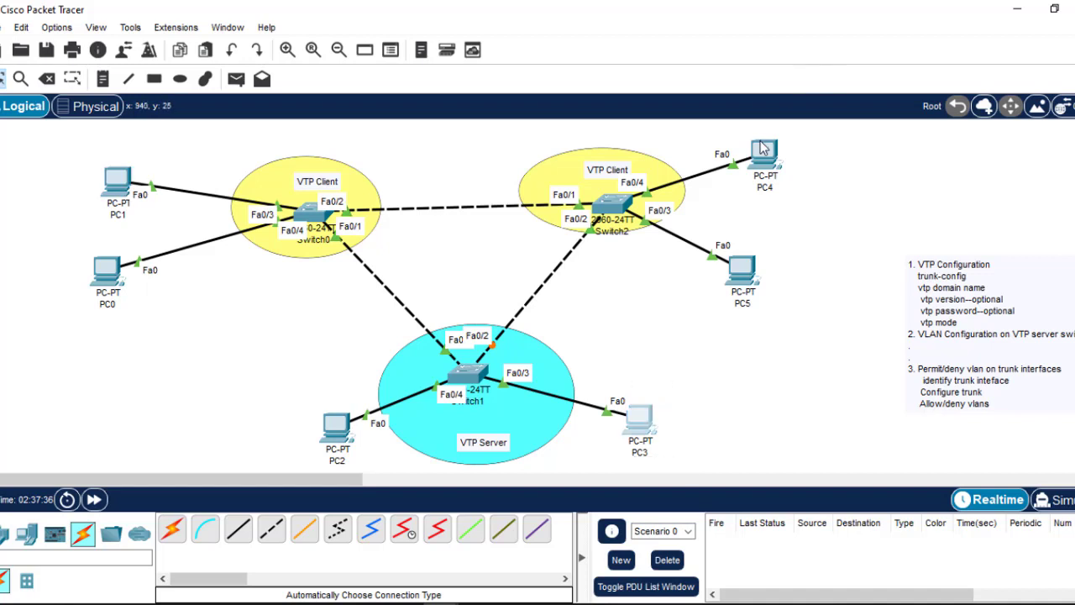
drag(738, 140, 828, 201)
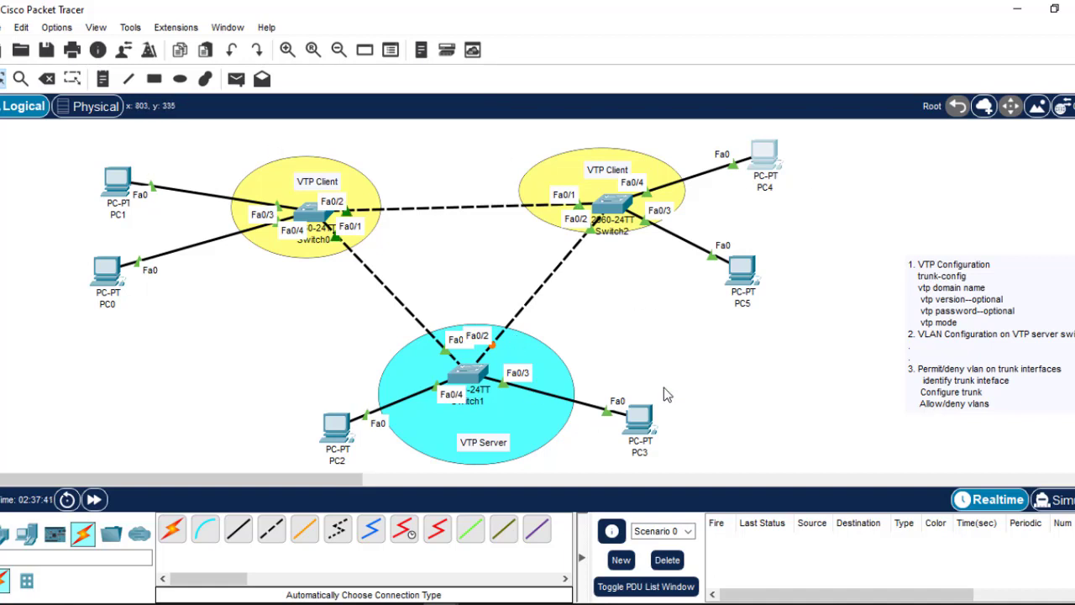
click(729, 311)
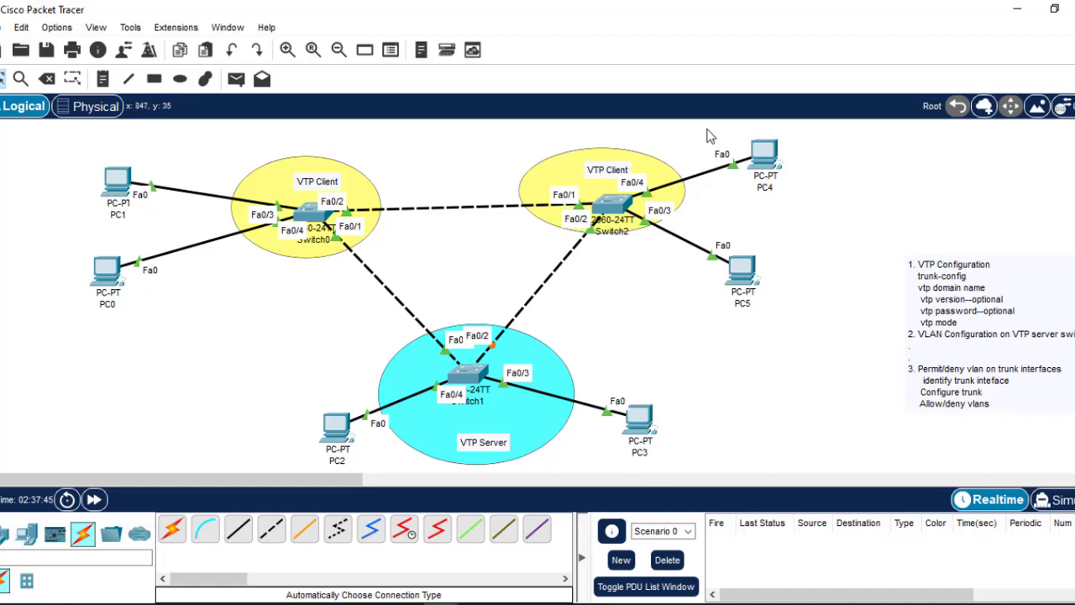
- Rearrange the PCs: move PC3 and PC1 farther from their switches, and PC5, PC2 and PC0 closer to theirs
mouse_move(767, 171)
drag(649, 424, 739, 422)
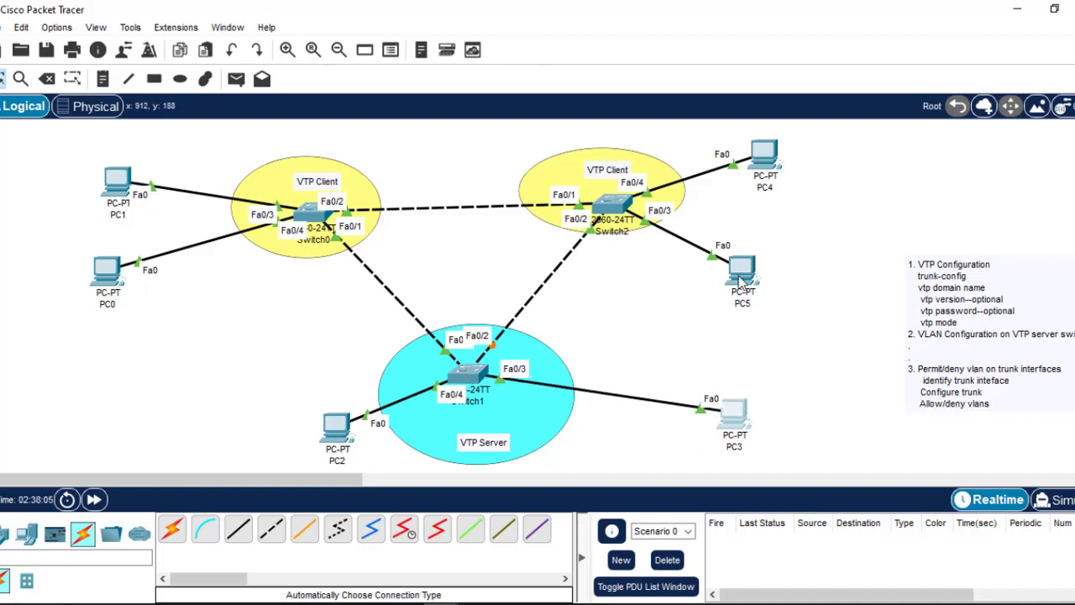
drag(748, 275, 703, 257)
drag(333, 431, 374, 418)
drag(98, 287, 221, 245)
drag(124, 193, 63, 194)
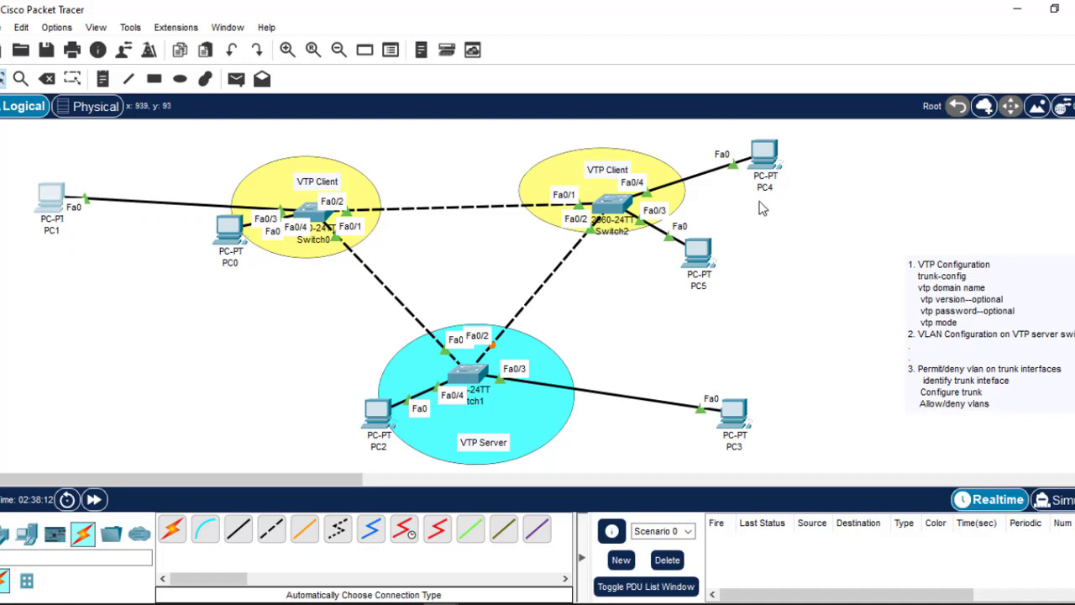
- Assign PC1 the static IPv4 address 192.168.1.10 with subnet mask 255.255.255.0 and close its window
click(51, 199)
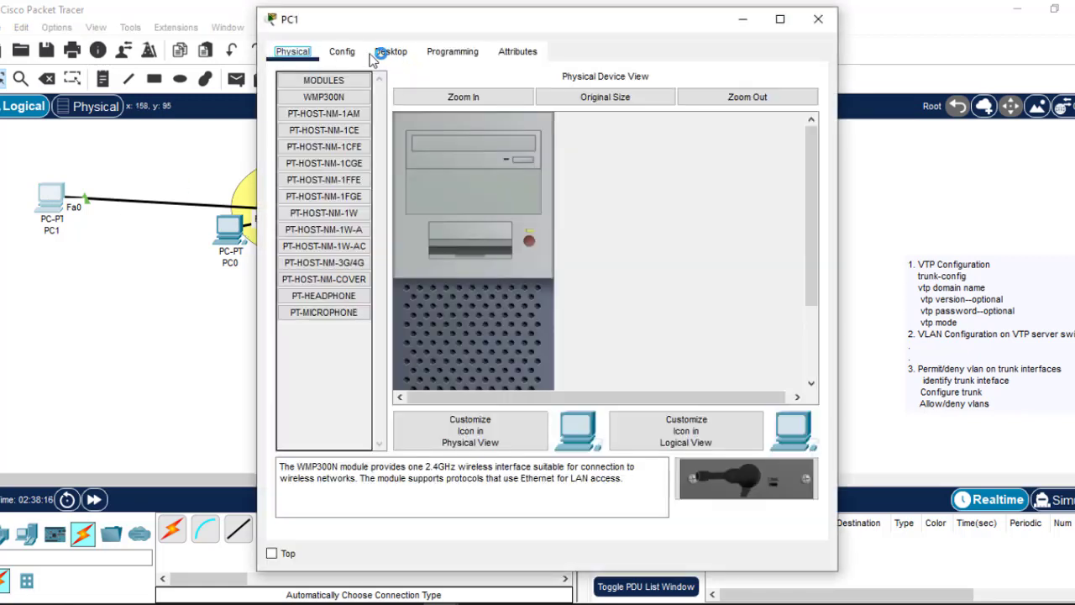
click(391, 51)
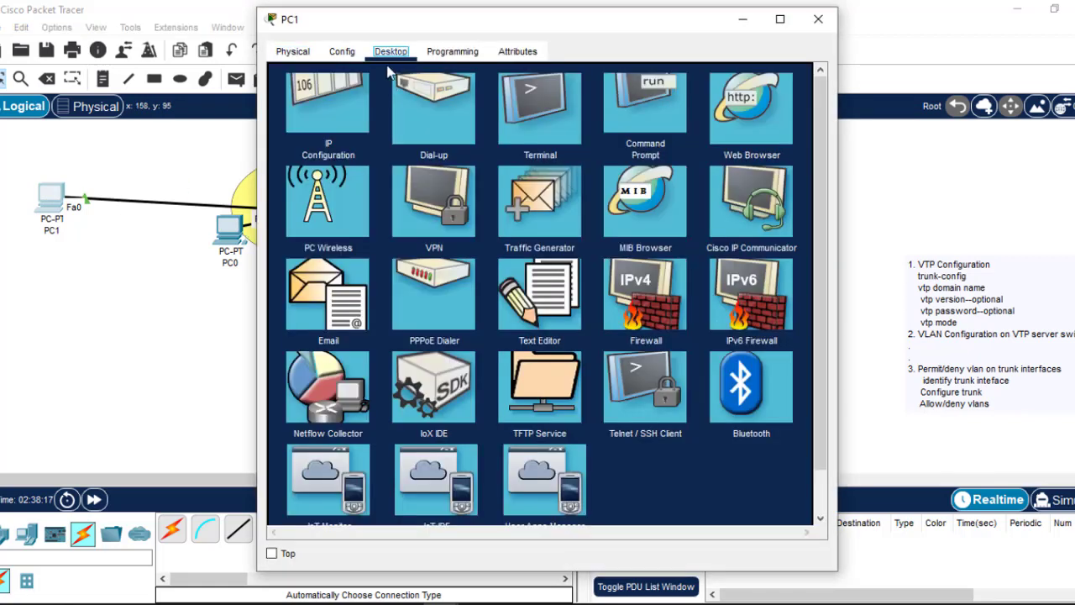
click(539, 121)
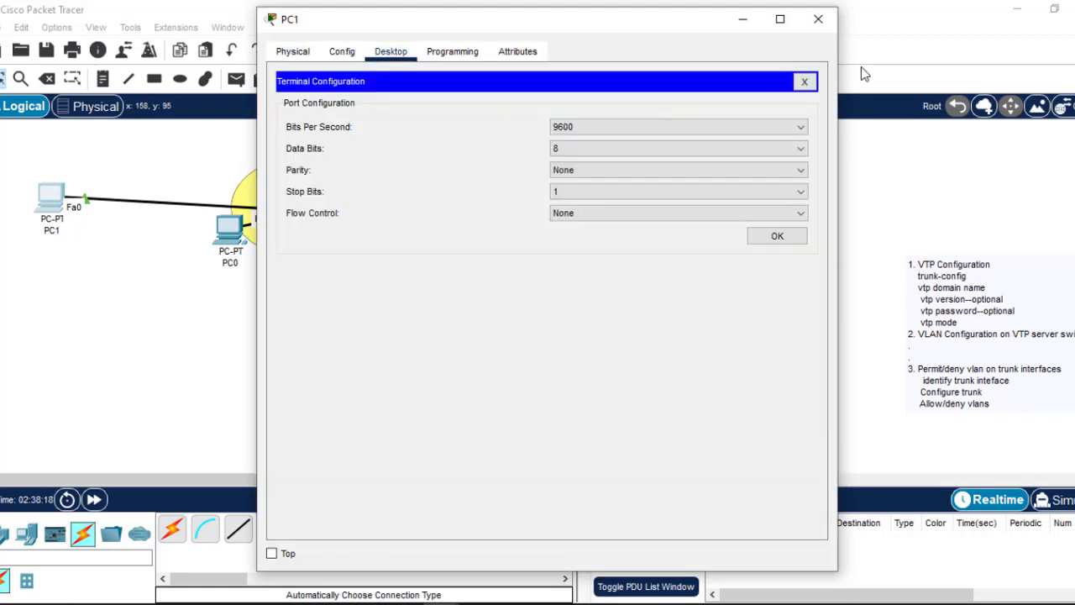
click(804, 81)
click(334, 110)
click(472, 170)
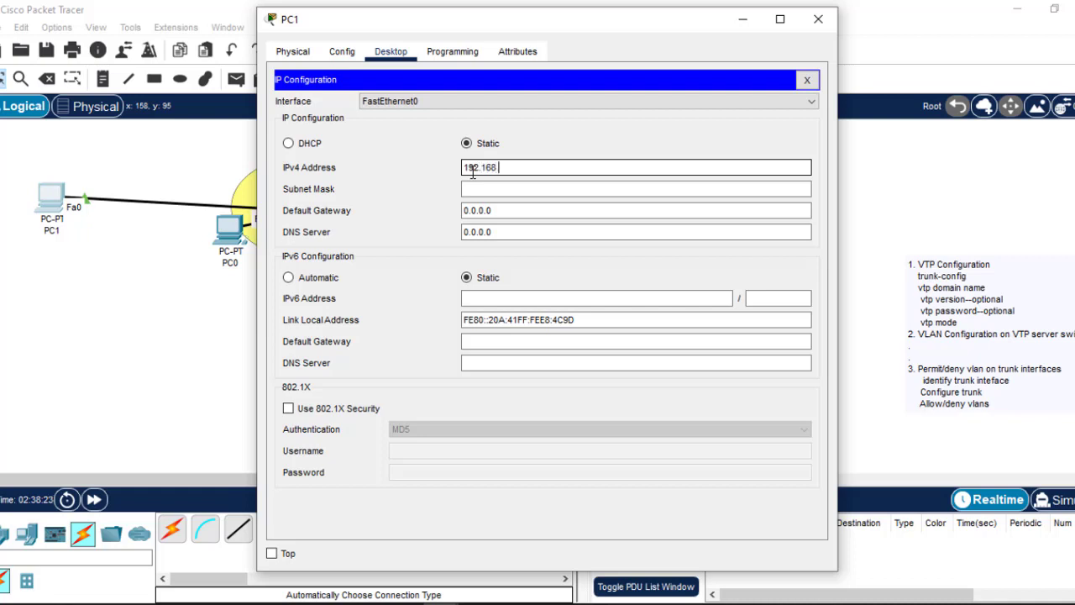
text(192.168.1.19)
key(BackSpace)
click(504, 188)
drag(521, 168, 429, 167)
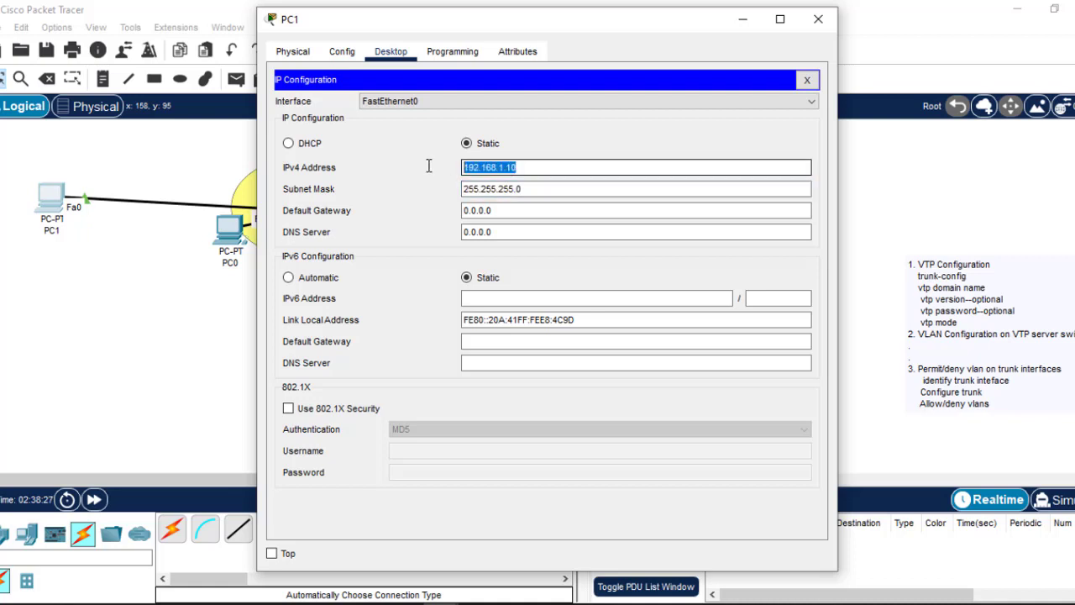
click(818, 19)
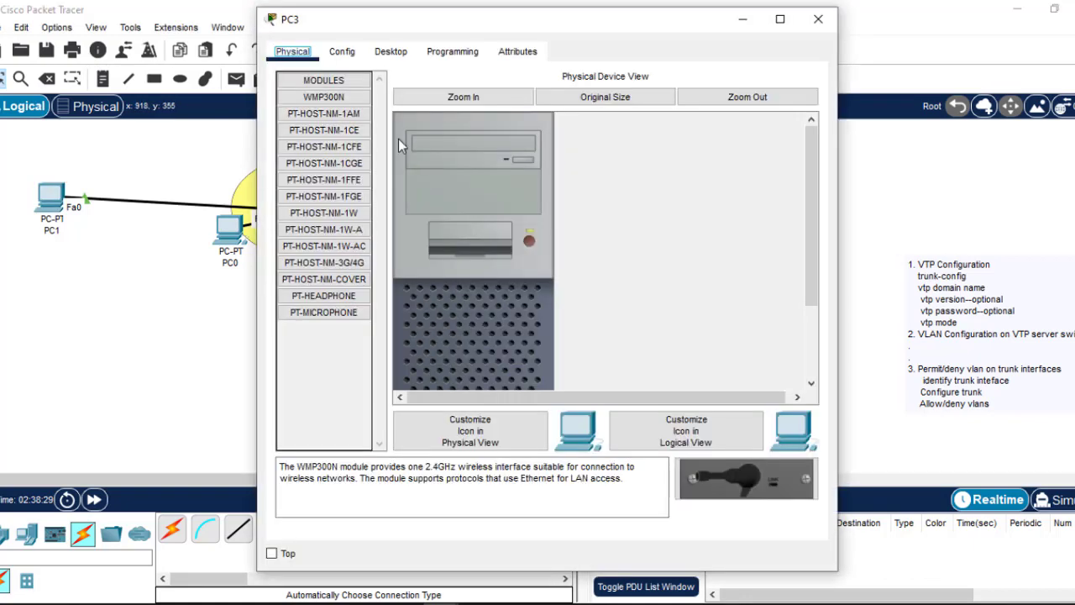
- Assign PC3 the static IPv4 address 192.168.1.20 with subnet mask 255.255.255.0 and close its window
click(392, 52)
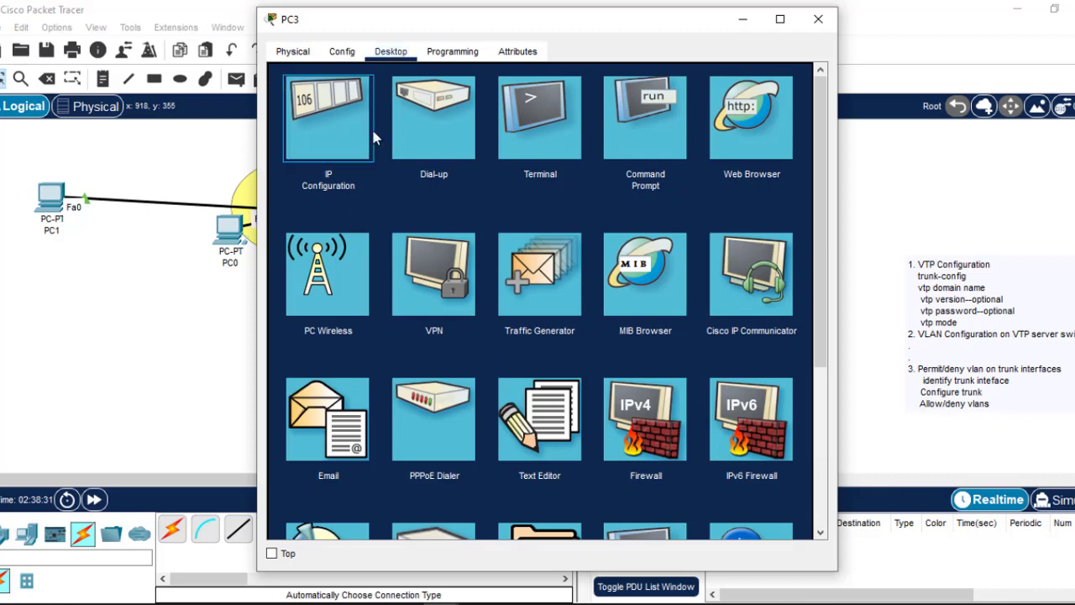
click(334, 132)
click(528, 169)
text(192.168.1.10)
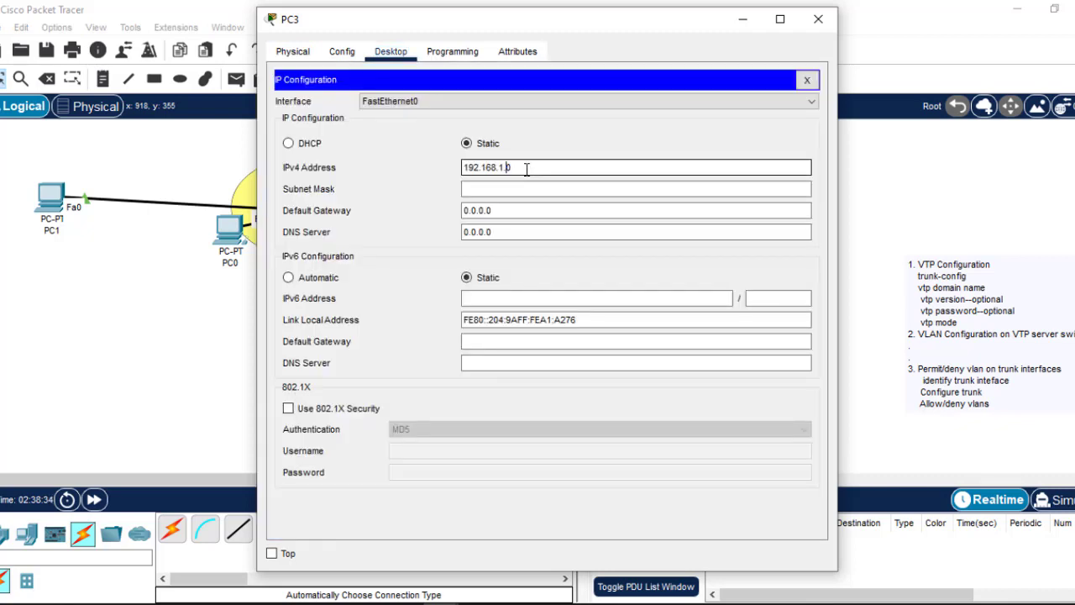
click(517, 189)
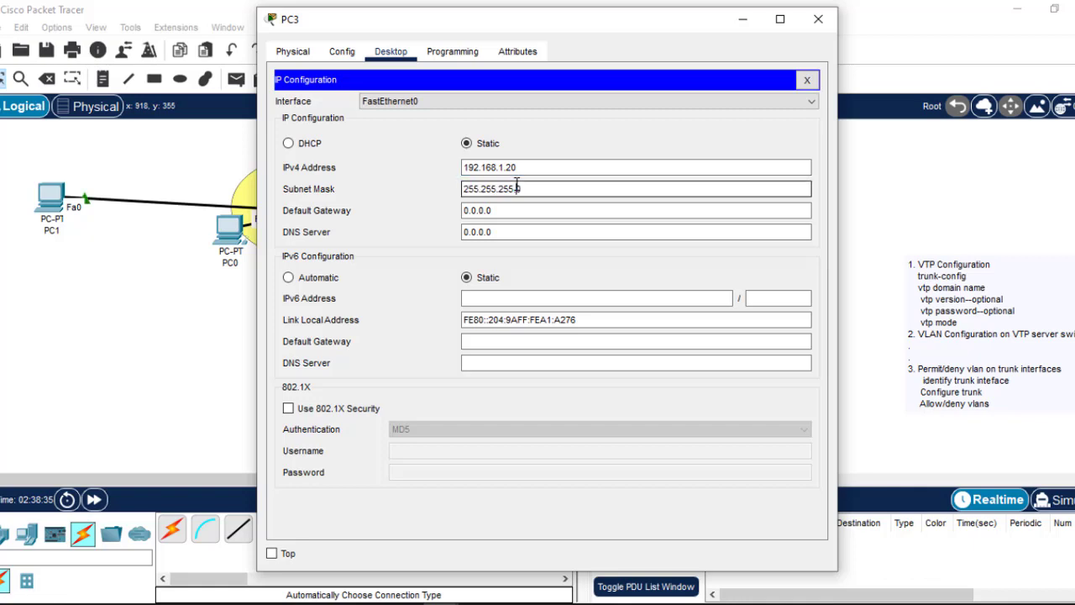
click(819, 23)
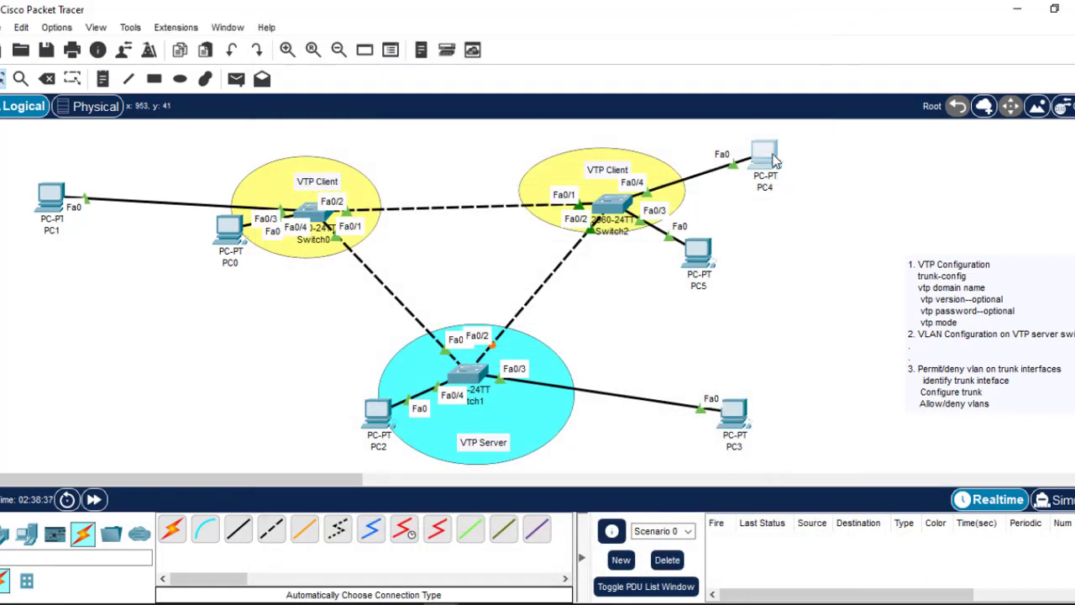
- Assign PC4 the static IPv4 address 192.168.1.30 with subnet mask 255.255.255.0 and close its window
click(743, 144)
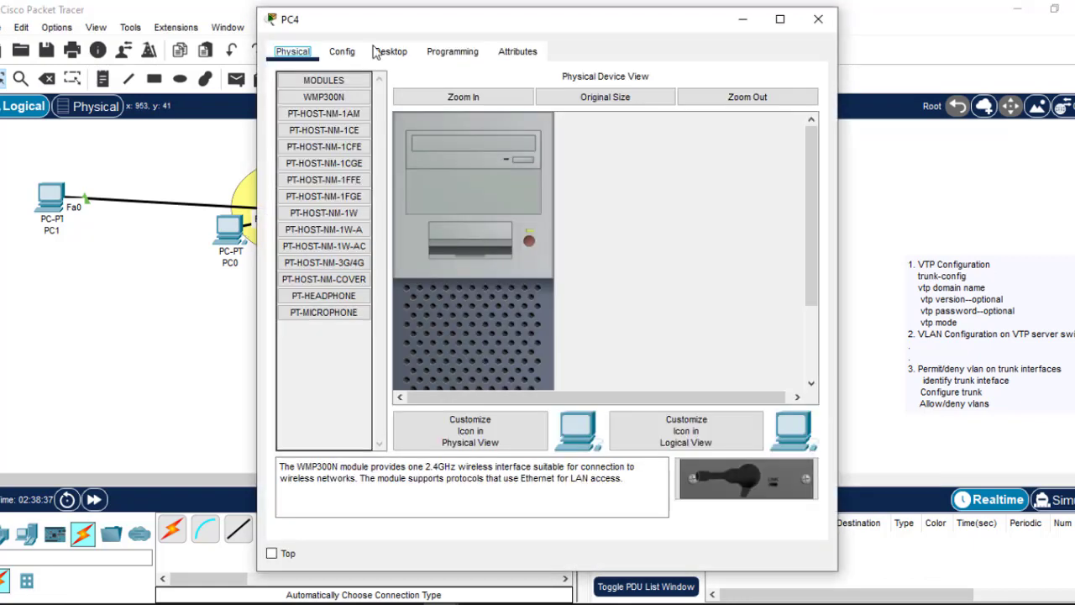
click(391, 52)
click(331, 123)
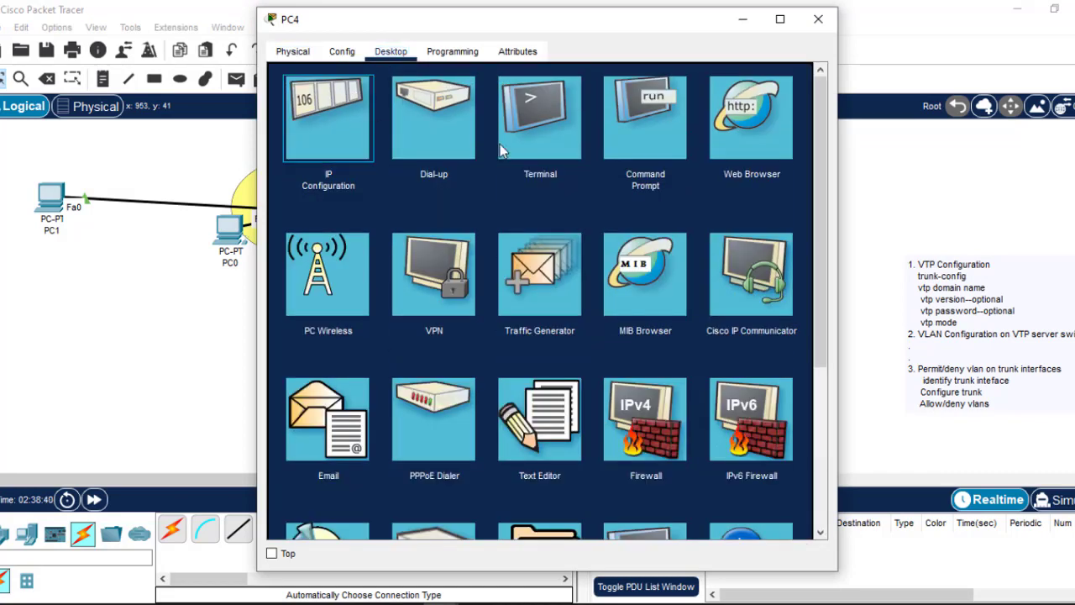
click(482, 166)
text(192.168.1.10)
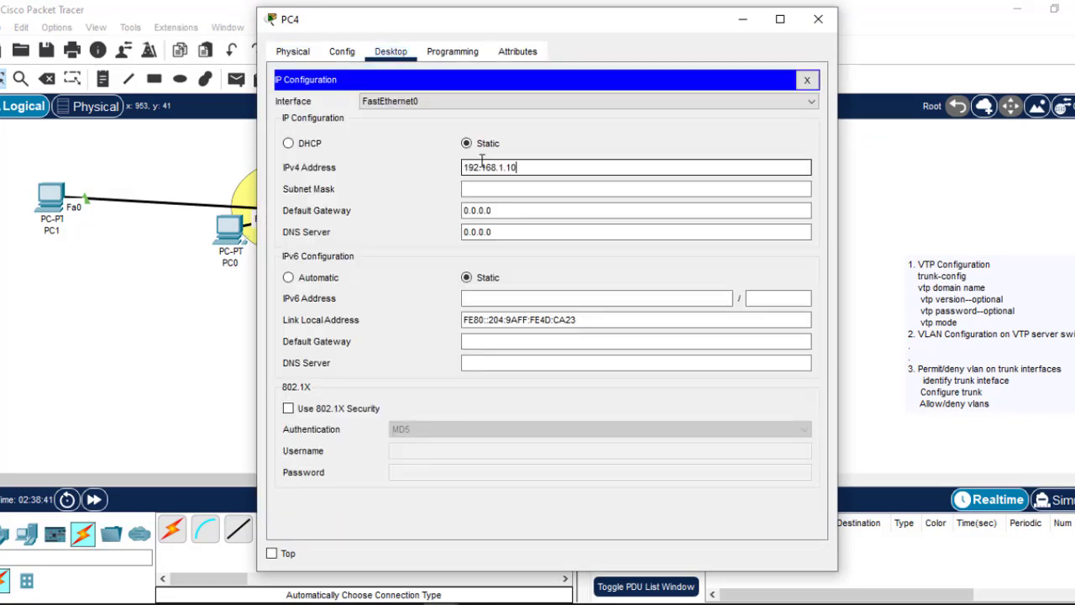
click(516, 190)
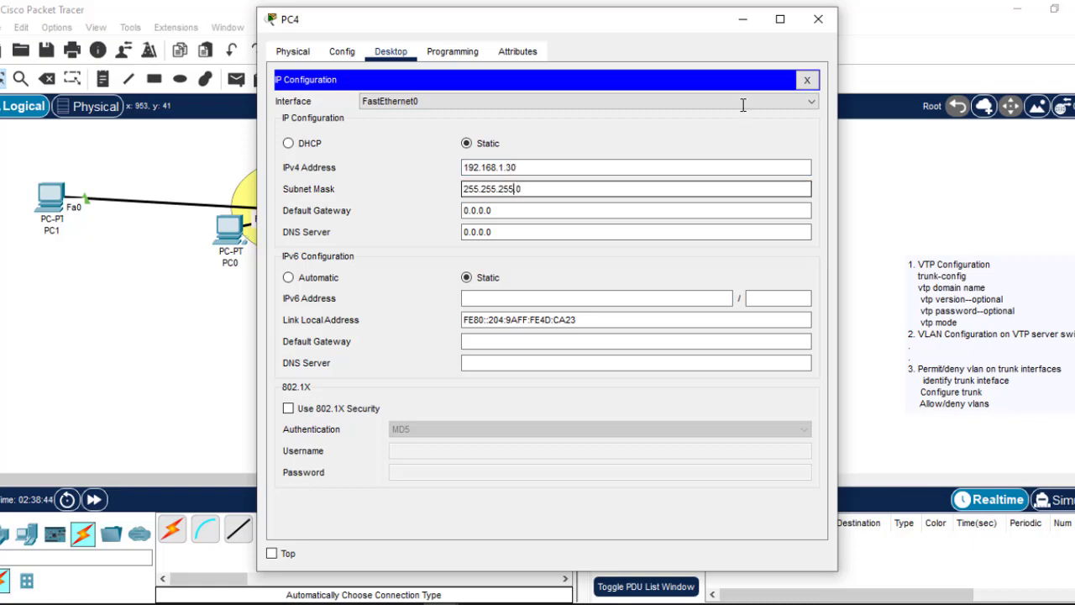
click(815, 25)
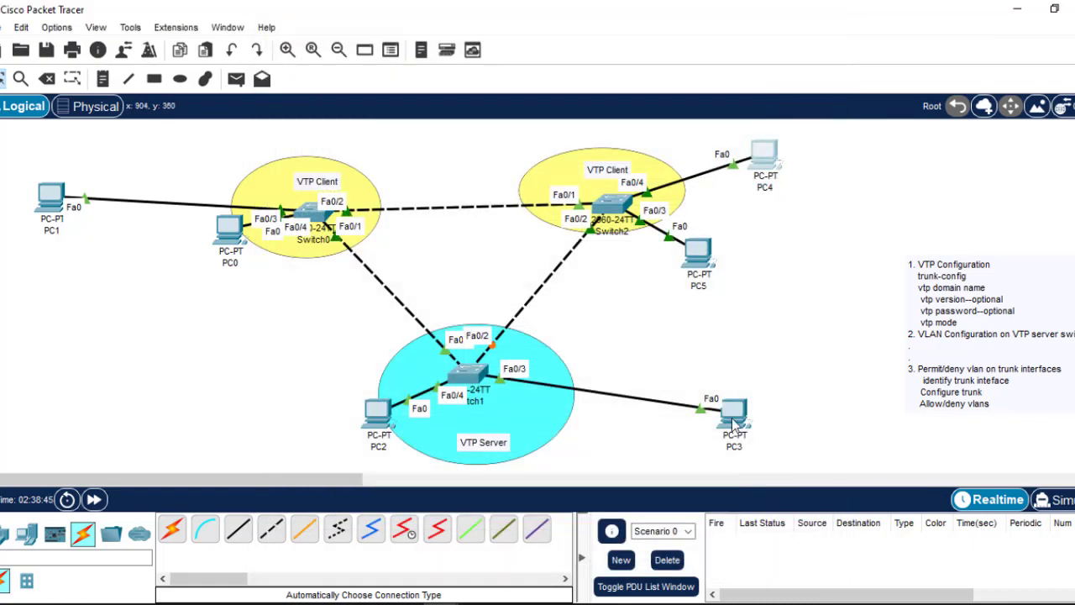
- Move PC5 slightly closer to Switch2 and shift PC0 slightly down from Switch0
mouse_move(734, 424)
drag(705, 254, 691, 252)
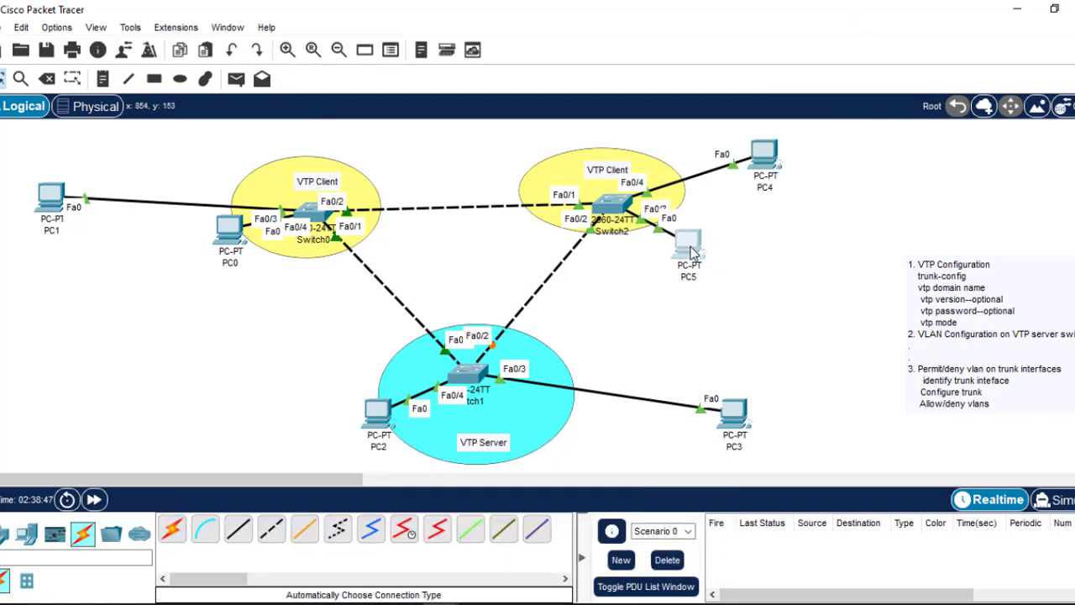
drag(232, 238, 220, 264)
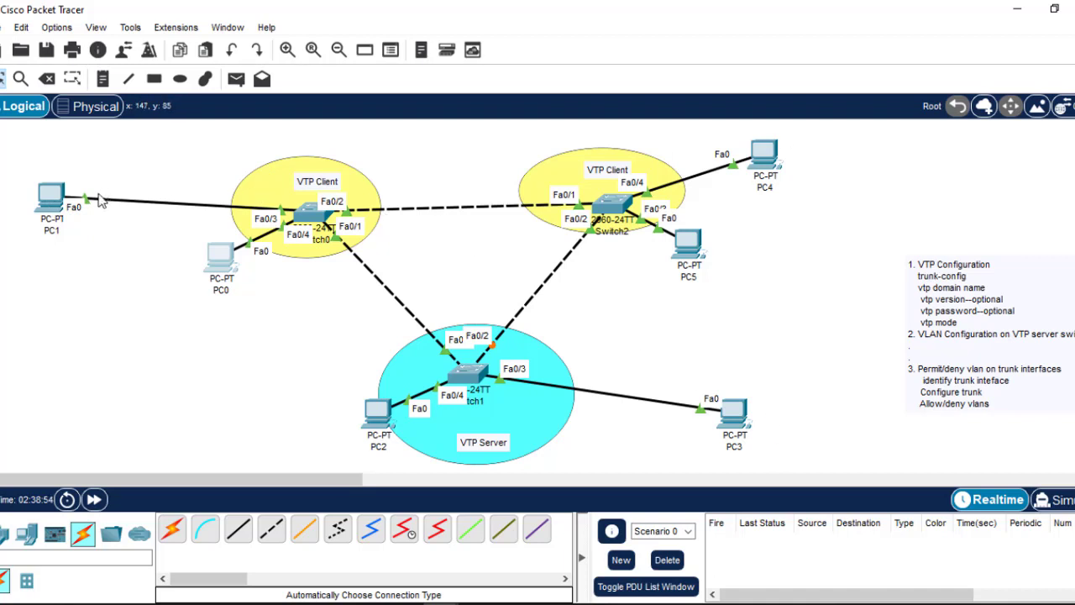
- Open Switch0's CLI and quit the pending VLAN listing to return to the configuration prompt
click(311, 216)
key(Return)
key(Return)
key(Return)
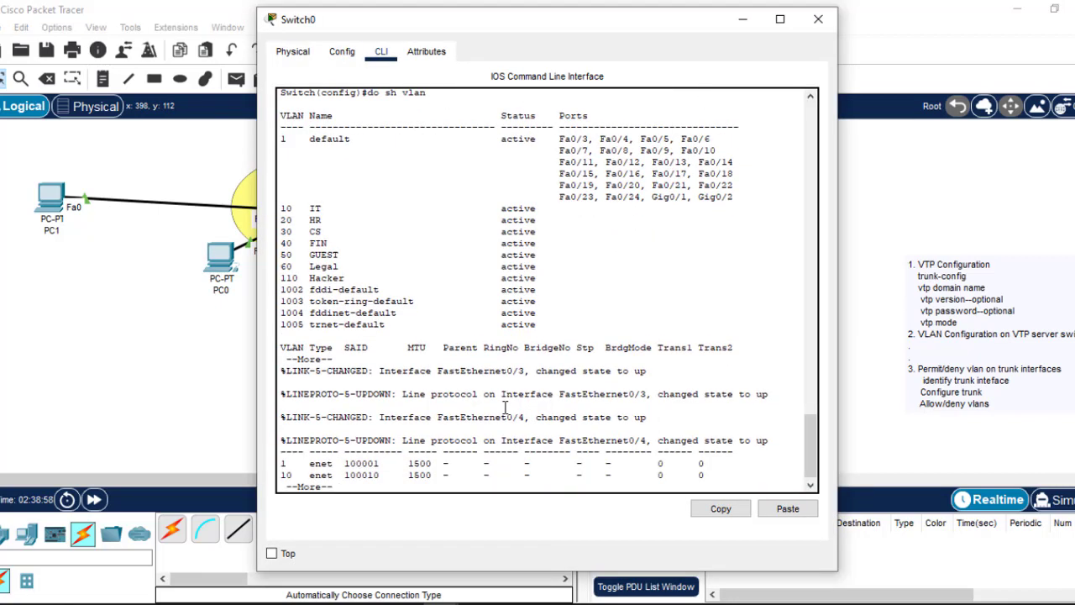
key(q)
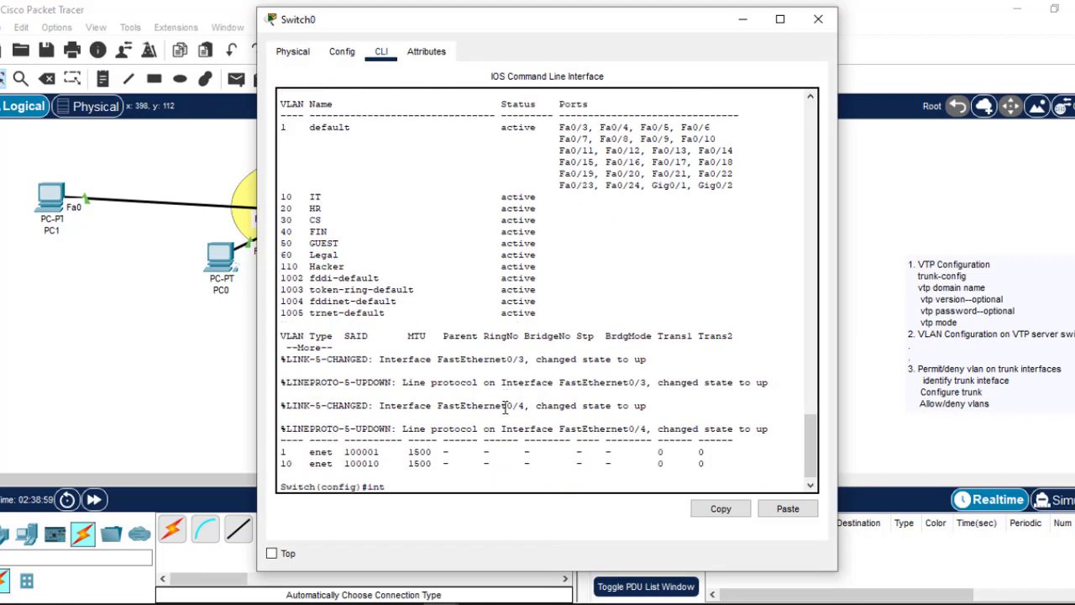
- Set interface fa0/3 on Switch0 to switchport access mode
text(fa0/3)
key(Return)
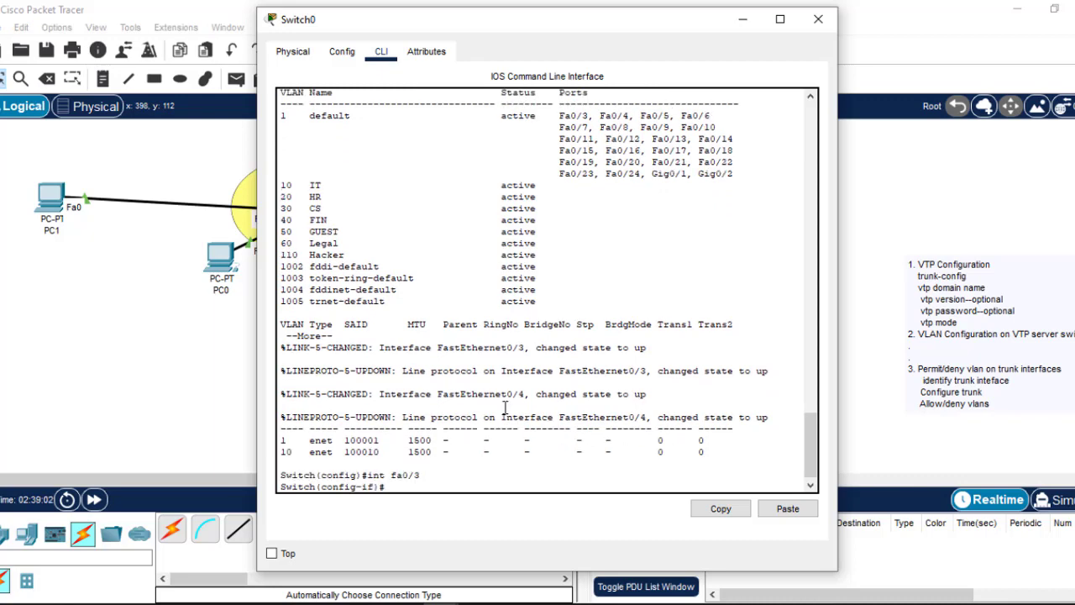
text(swit)
key(Tab)
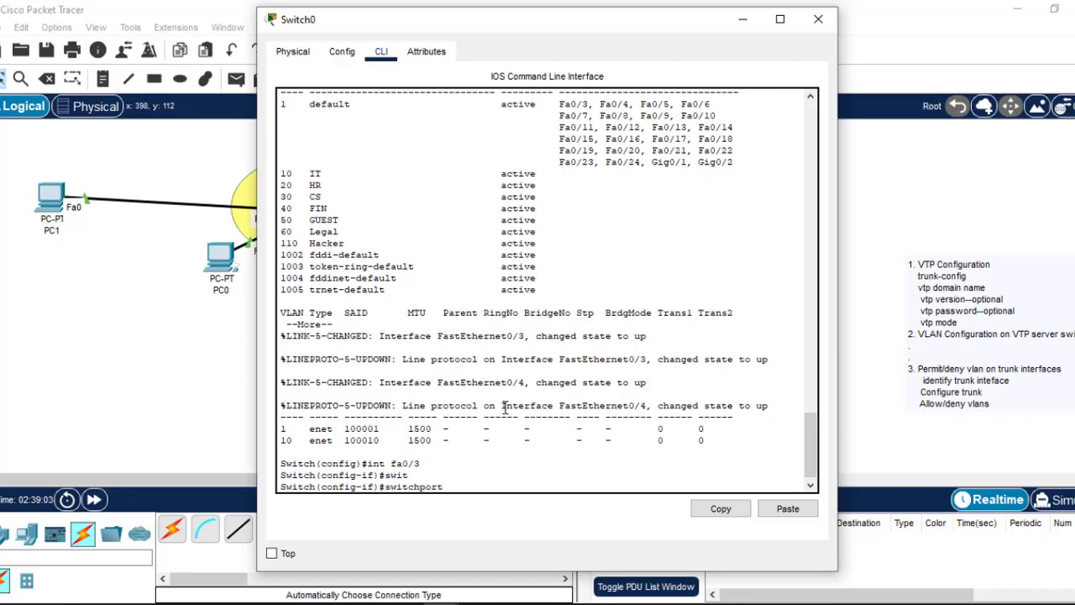
text(m)
key(Tab)
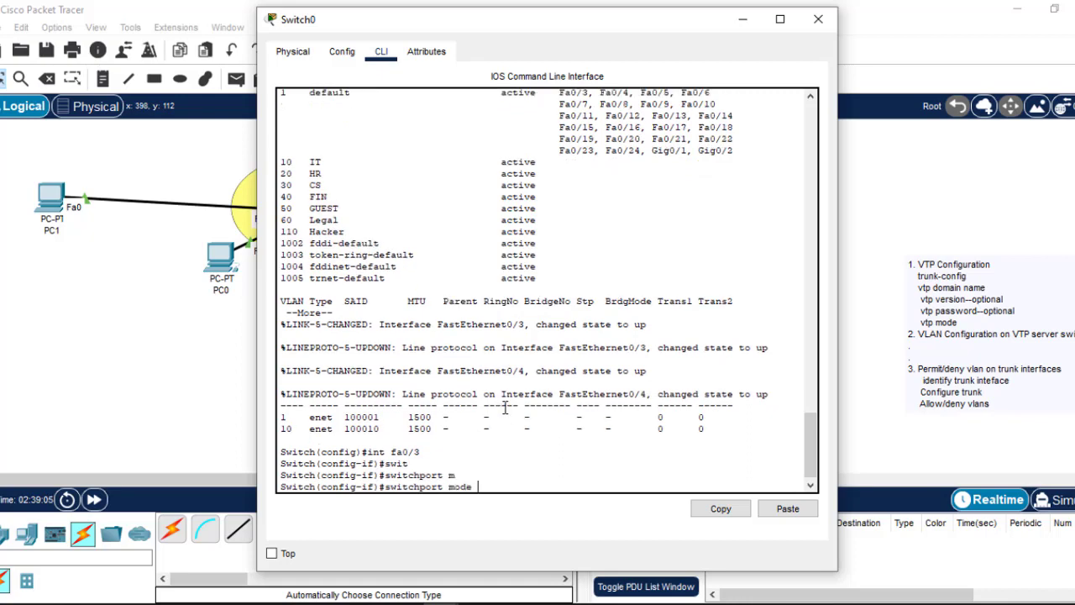
text(a)
key(Tab)
key(Return)
- Assign Switch0's interface fa0/3 to access VLAN 110
text(sw)
key(Tab)
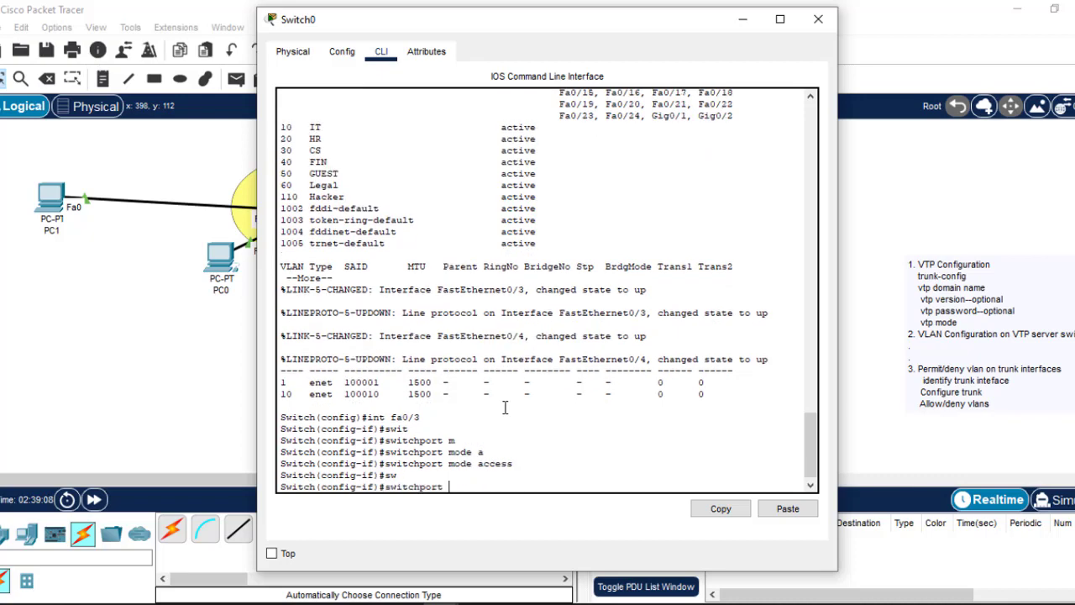
text(a)
key(Tab)
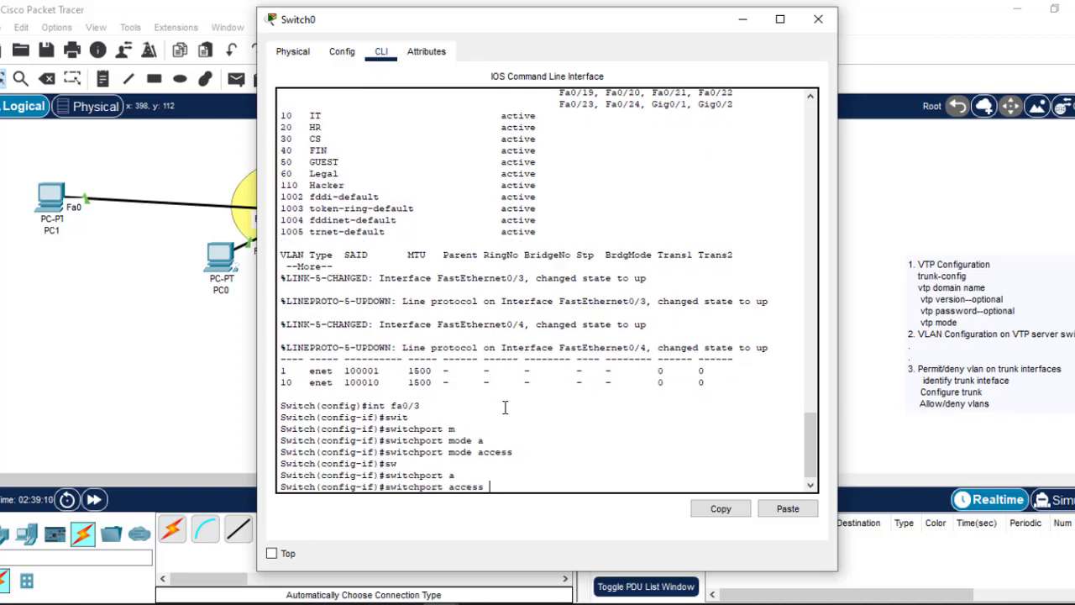
text(vl)
key(Tab)
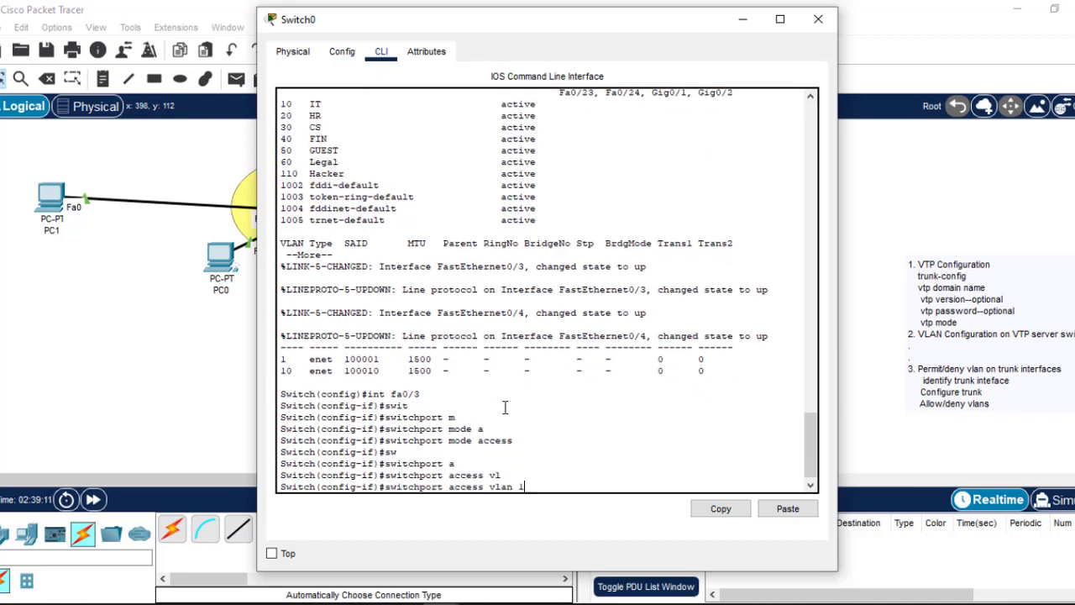
key(Return)
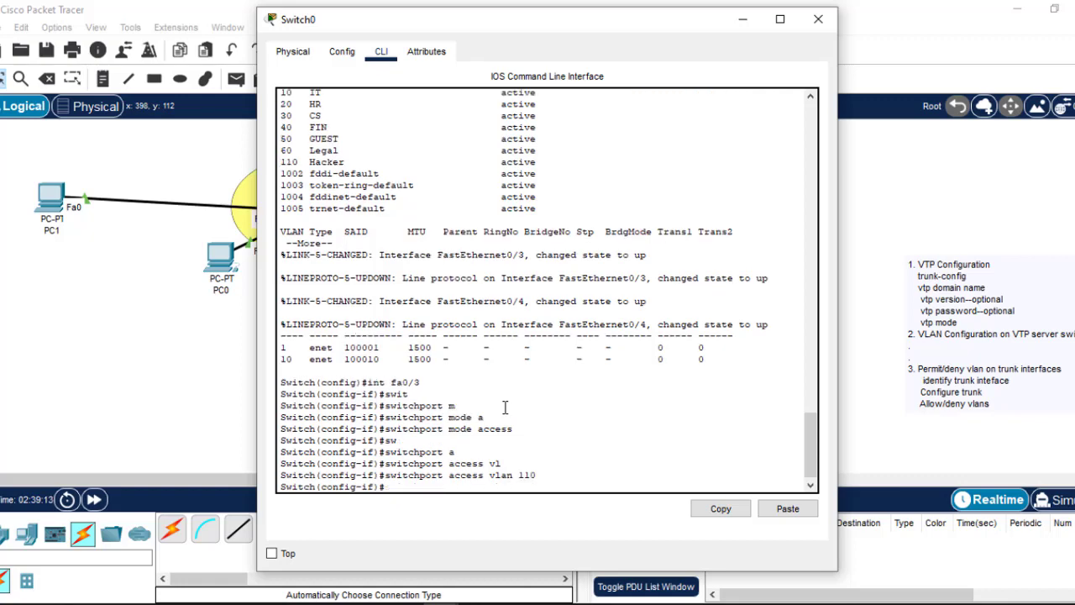
- Exit interface configuration, save Switch0's running configuration with do wr and close its window
text(ex)
key(Return)
key(Return)
key(Return)
key(Return)
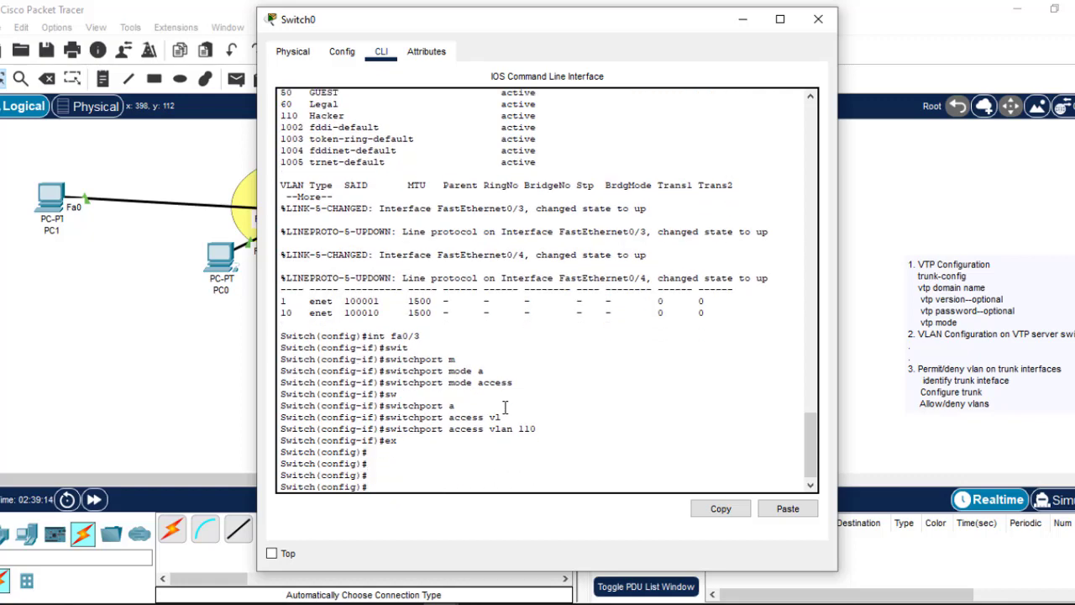
text(do wr)
key(Return)
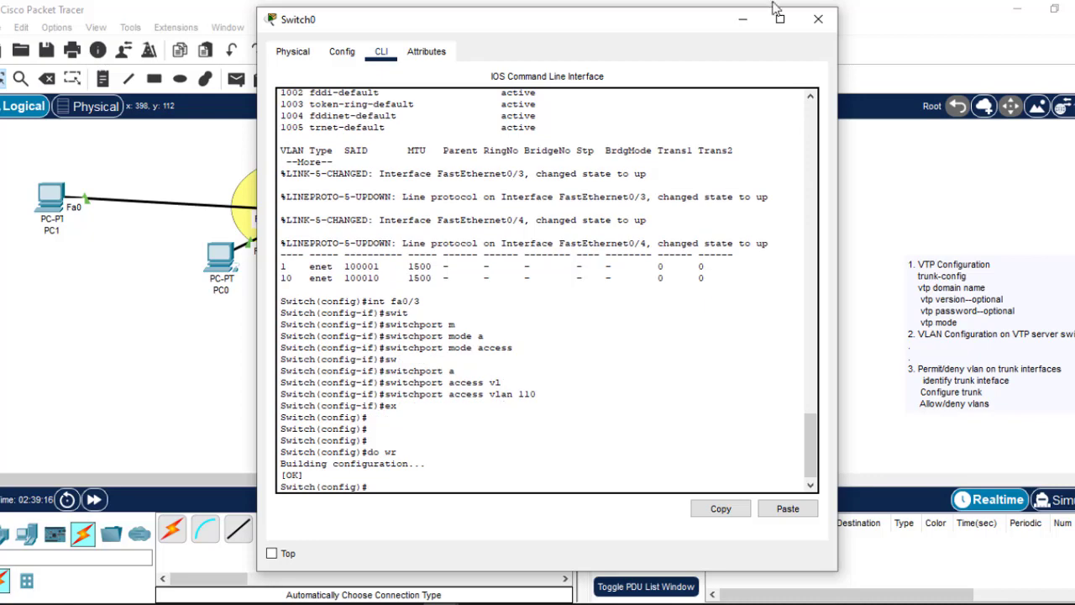
click(817, 19)
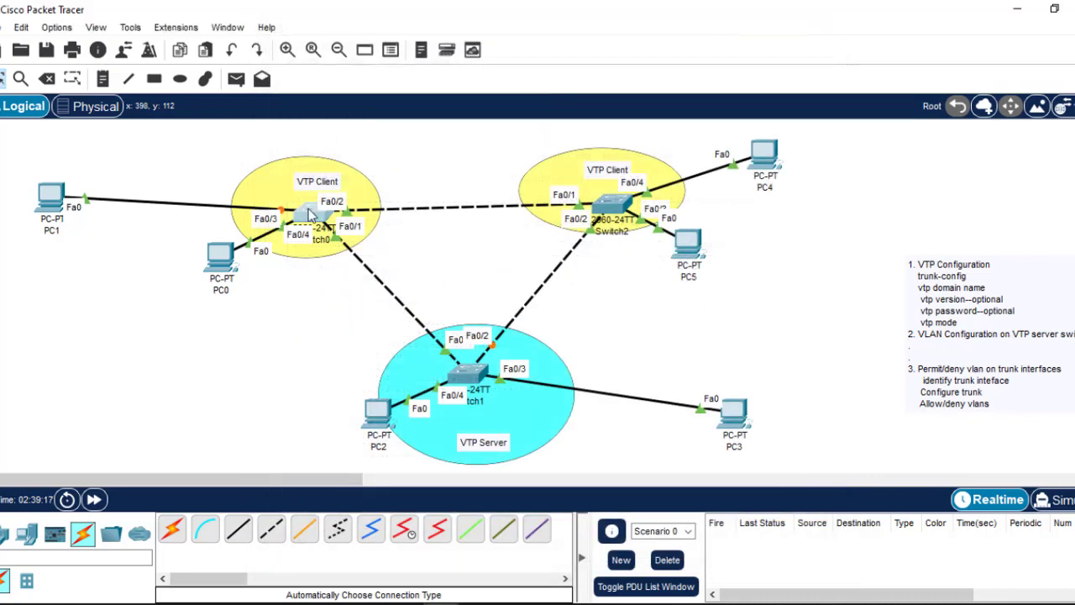
- Open Switch2's CLI, leave the pending VLAN listing and enter global configuration mode
click(620, 203)
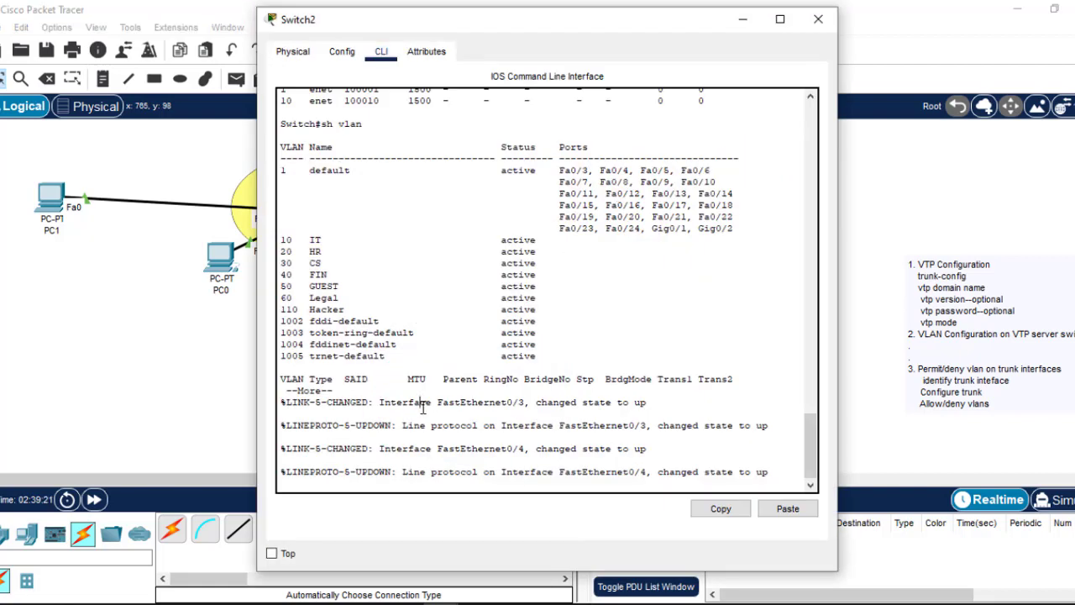
text(itch#)
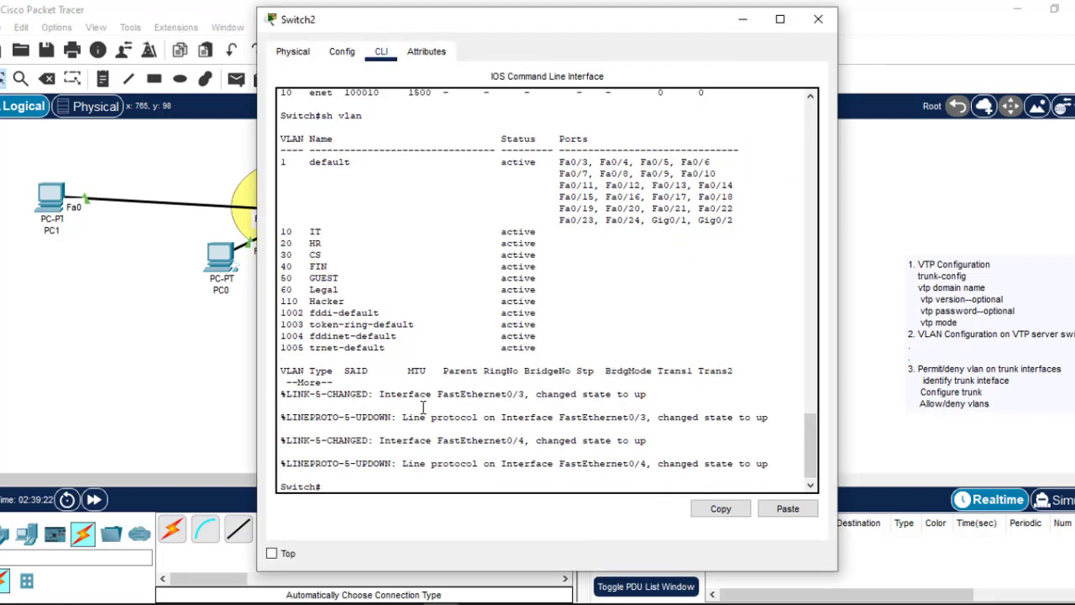
text(conf t)
key(Return)
key(Return)
key(Return)
- Set interface fa0/4 on Switch2 to switchport access mode
text(int f)
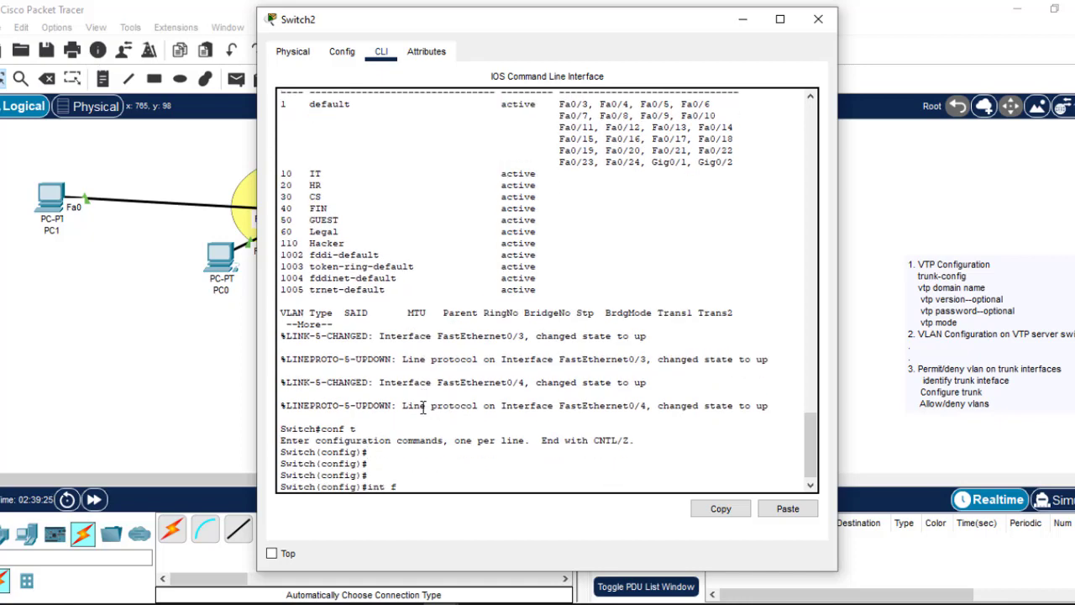
text(a0/4)
key(Return)
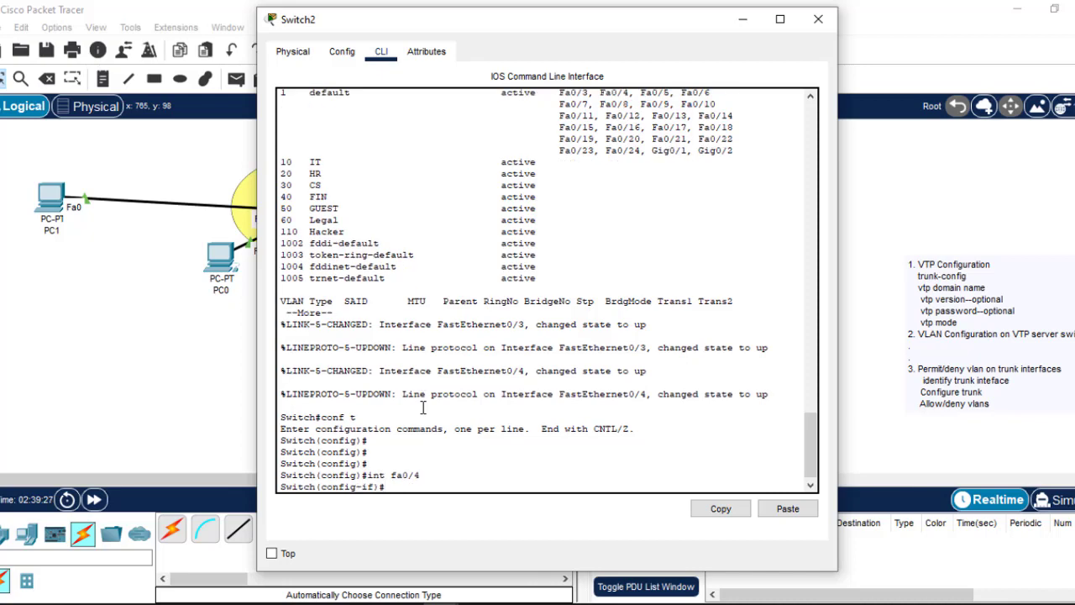
text(sw)
key(Tab)
text(m)
key(Tab)
text(a)
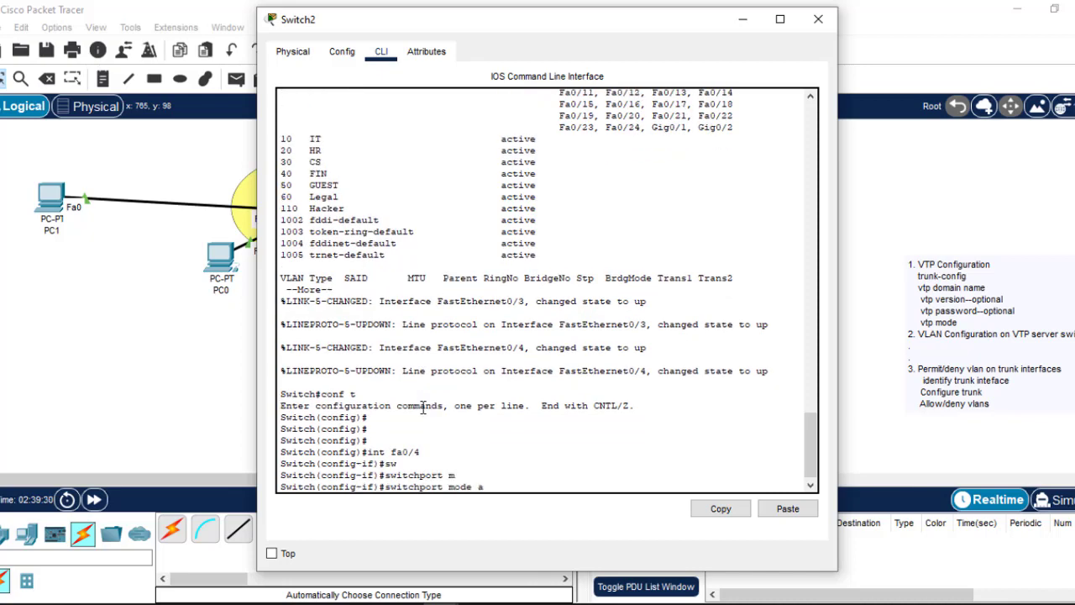
key(Tab)
key(Return)
- Assign an access VLAN to Switch2's interface fa0/4
text(switchport a)
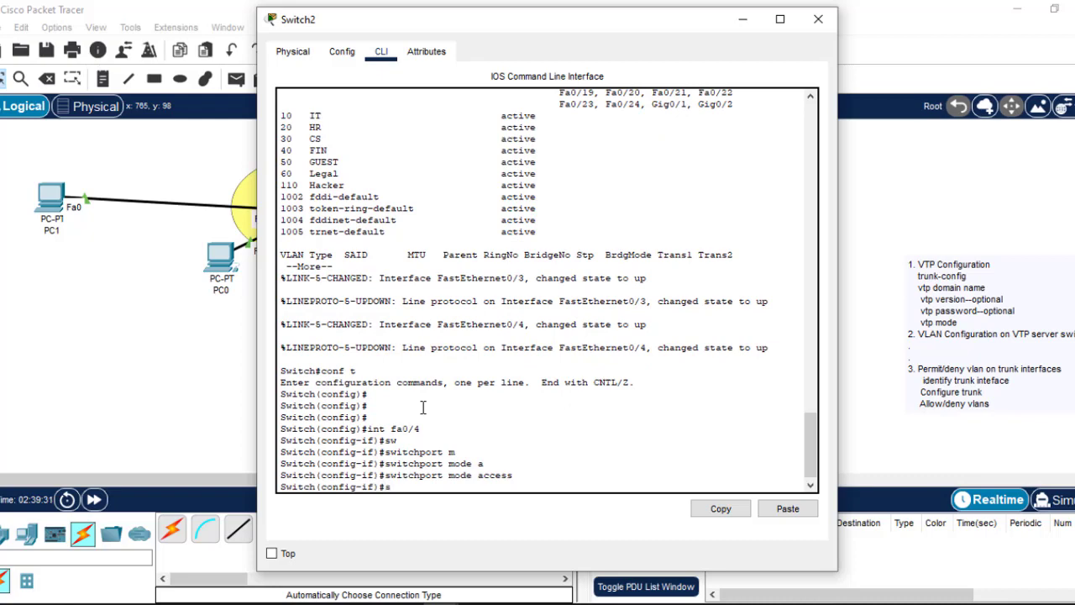